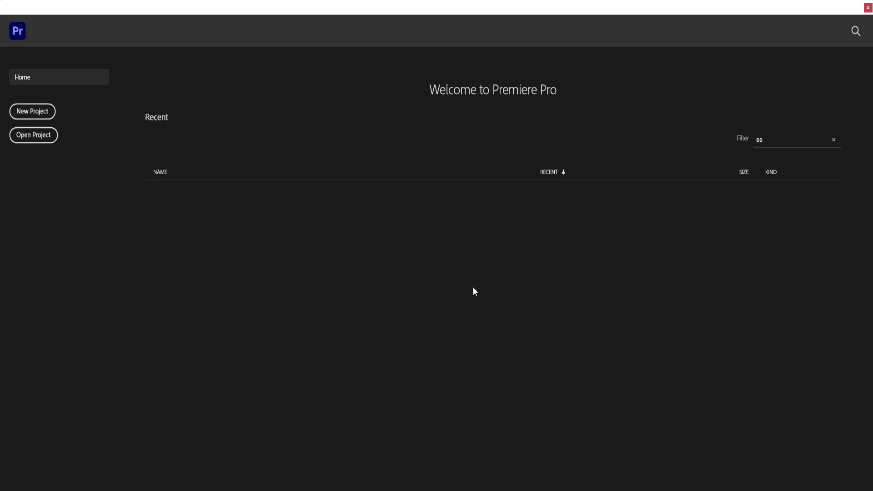
Create a new project named Tutorial Video.
left_click(26, 116)
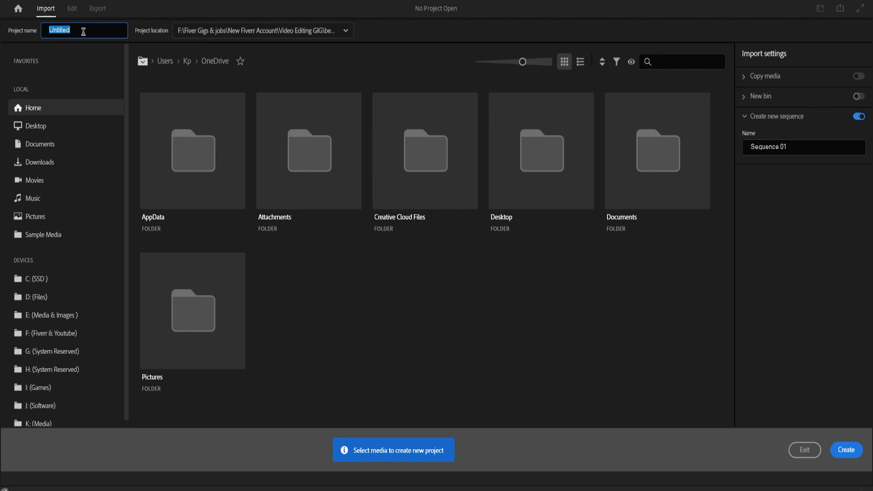
type("Tutorial Video")
left_click(855, 456)
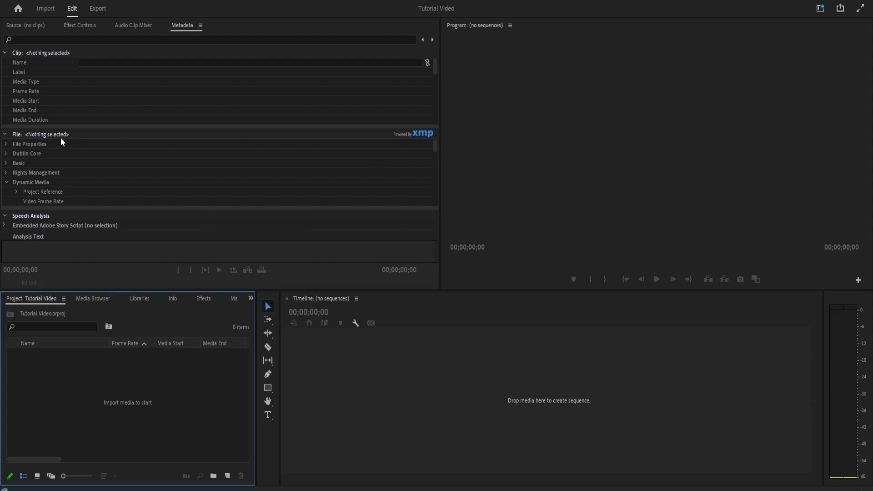
Narrow the source panel group so the Program monitor gets wider, and bring Effect Controls to the front.
left_click_drag(441, 96, 227, 91)
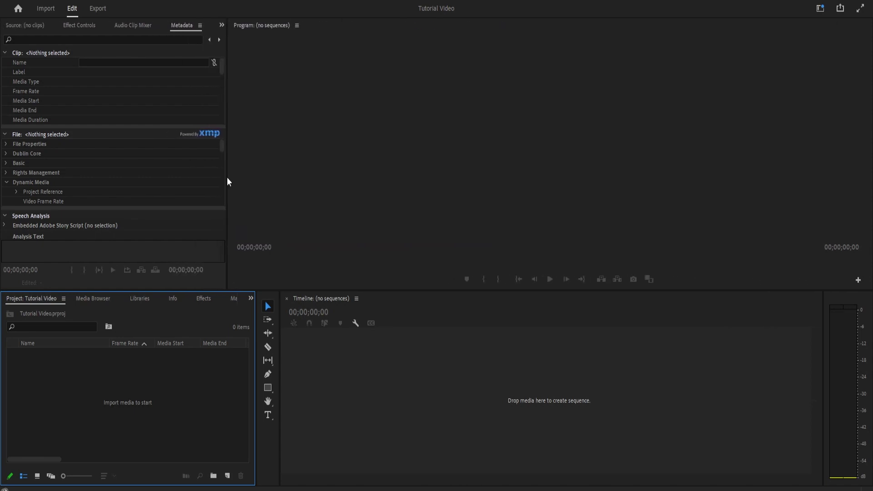
left_click(33, 29)
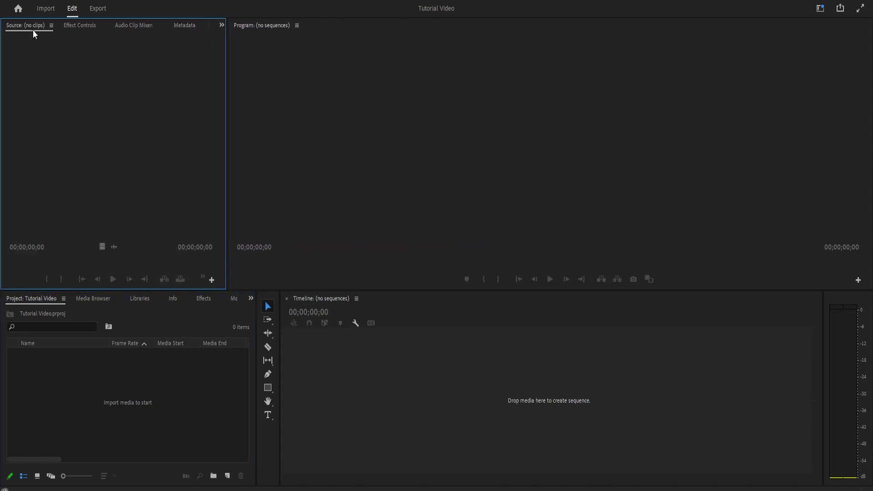
left_click(67, 26)
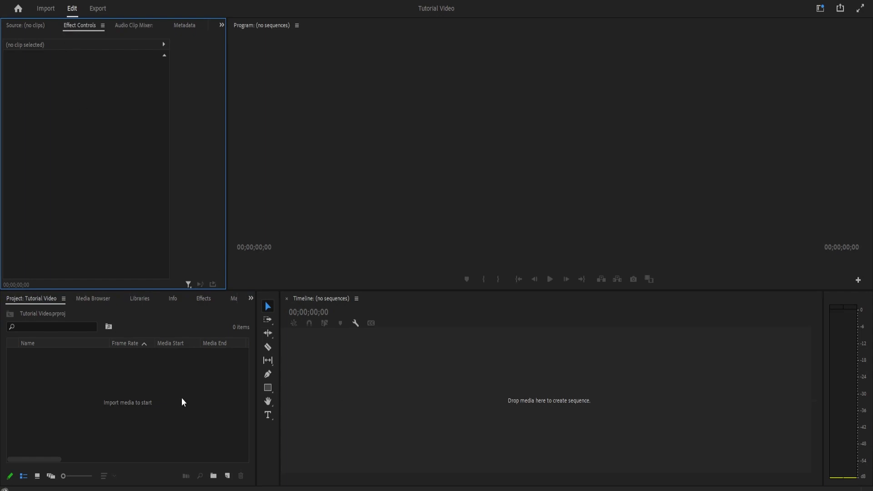
left_click(449, 418)
left_click(308, 198)
left_click(151, 177)
left_click(411, 382)
left_click(104, 170)
left_click(95, 397)
Start a new sequence in the project and show its detailed video and audio settings.
right_click(105, 407)
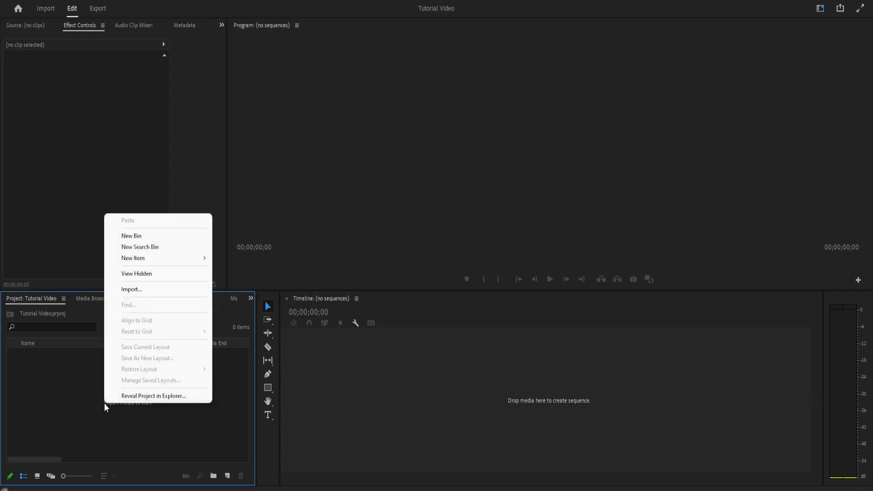
mouse_move(139, 257)
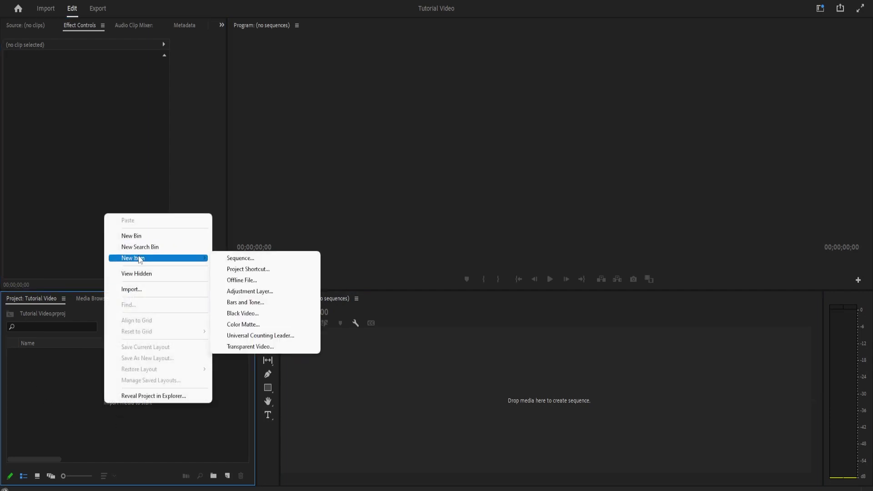
mouse_move(201, 258)
left_click(252, 260)
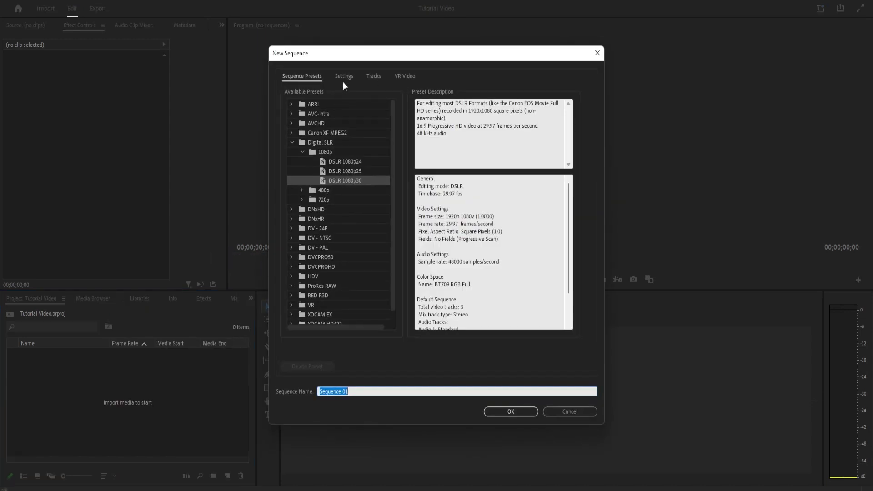
left_click(343, 79)
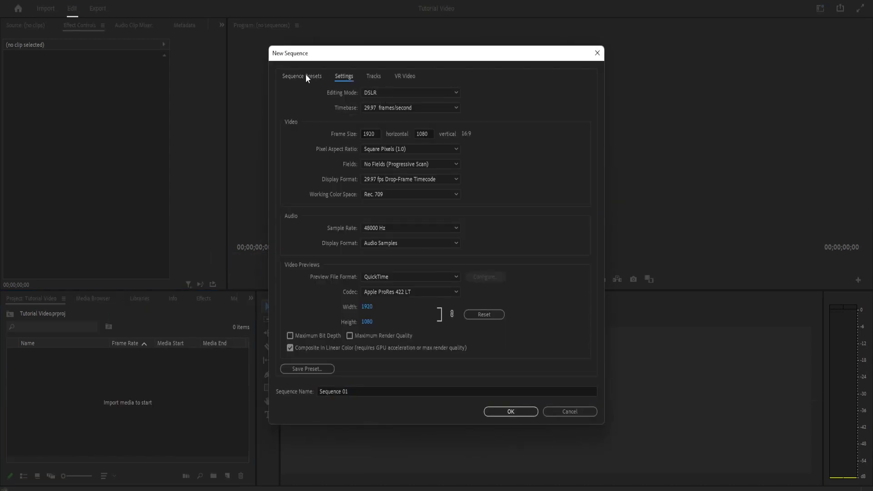
Look through the available editing modes for the new sequence, keeping DSLR selected.
left_click(385, 92)
left_click(388, 92)
left_click(389, 93)
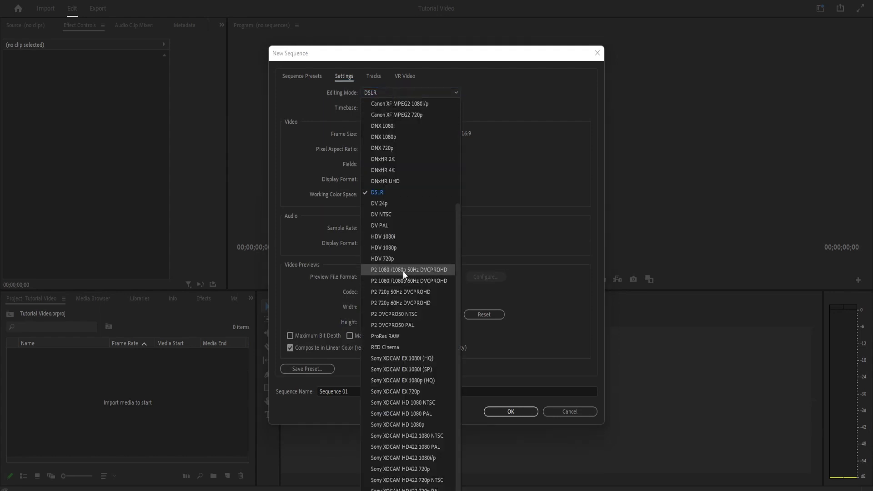
scroll(403, 271, "up", 5)
left_click(400, 96)
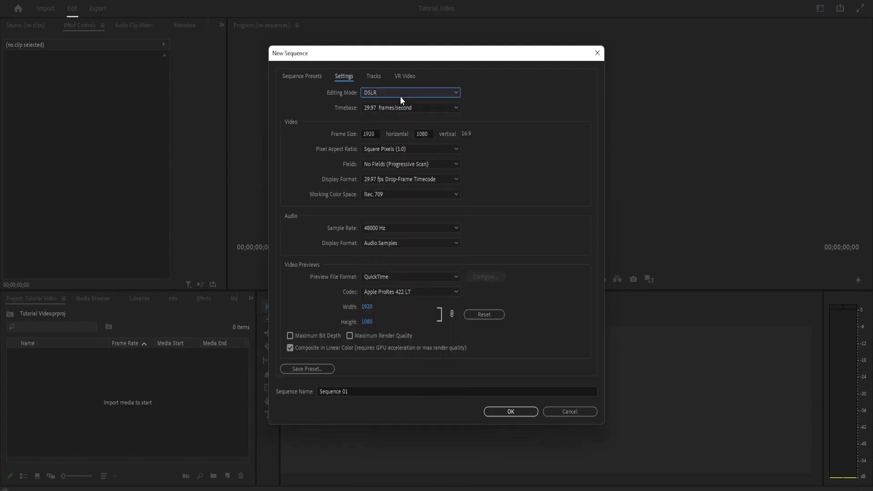
left_click(400, 97)
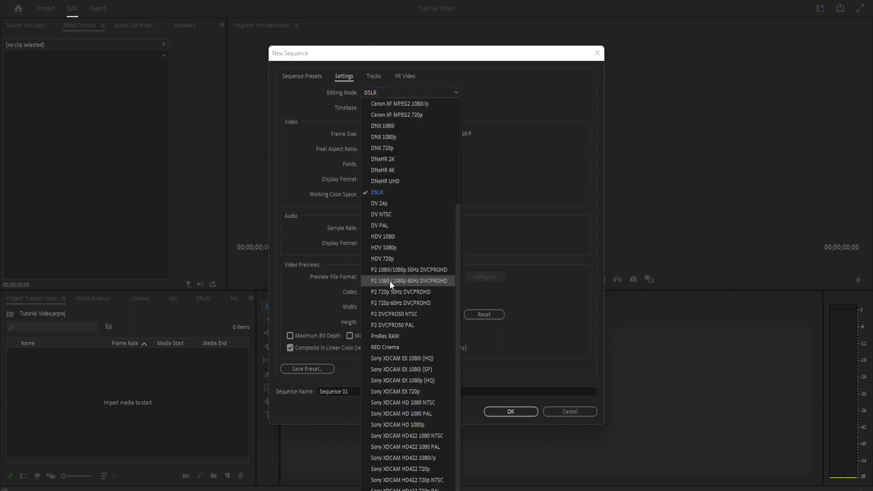
left_click(529, 130)
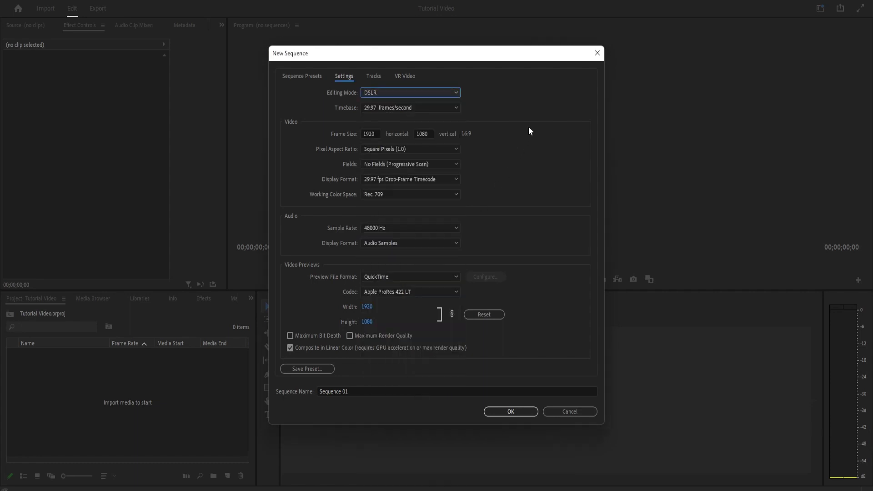
Set the sequence's timebase to 29.97 frames/second and create the sequence under the name Tutorial.
left_click(397, 108)
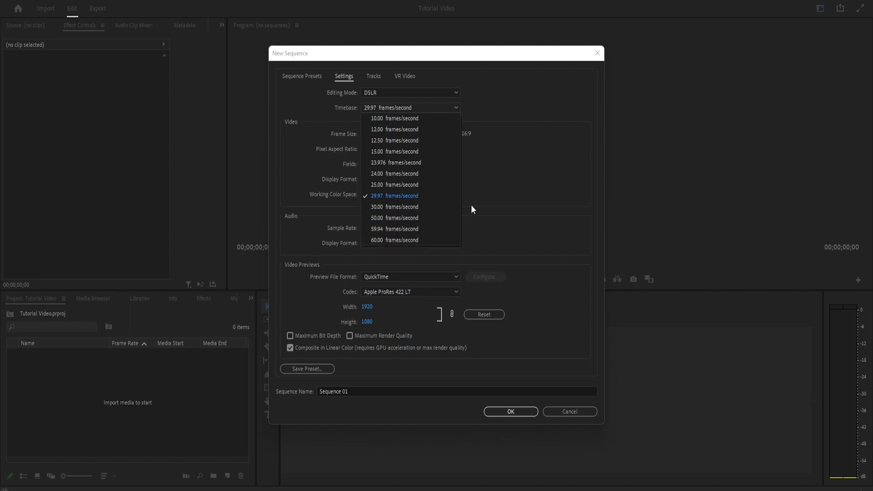
left_click(377, 195)
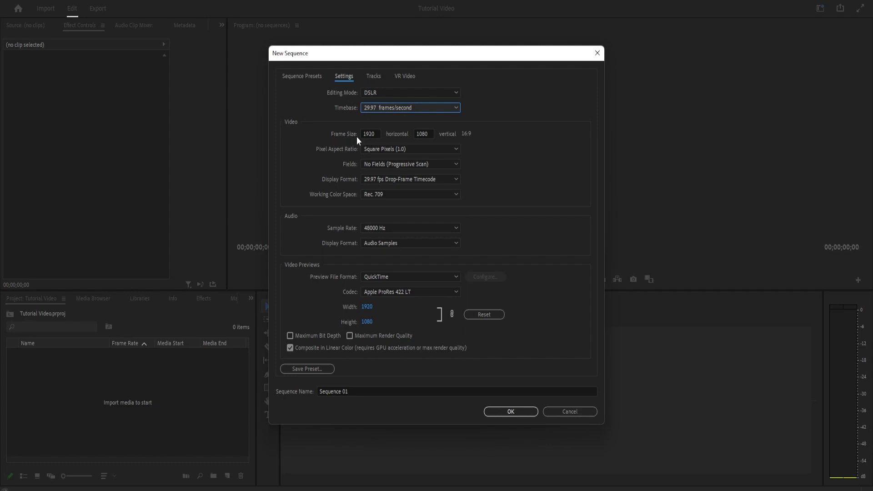
left_click_drag(421, 134, 435, 136)
left_click(375, 140)
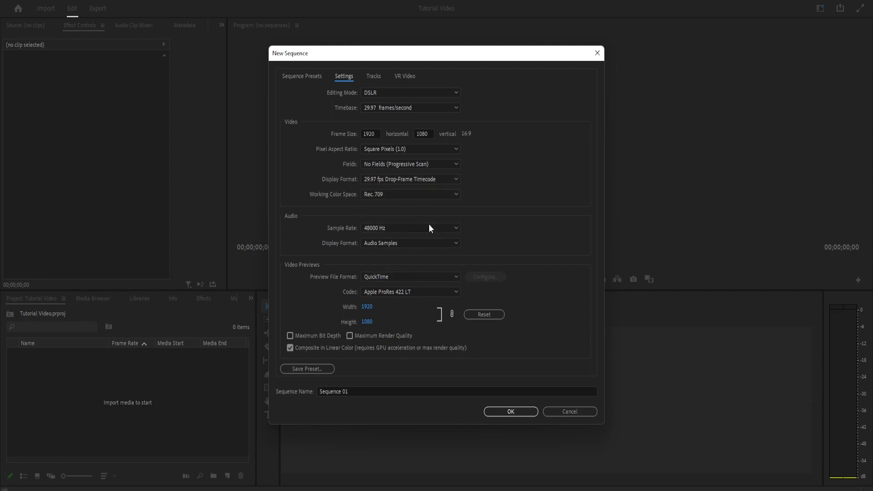
triple_click(368, 392)
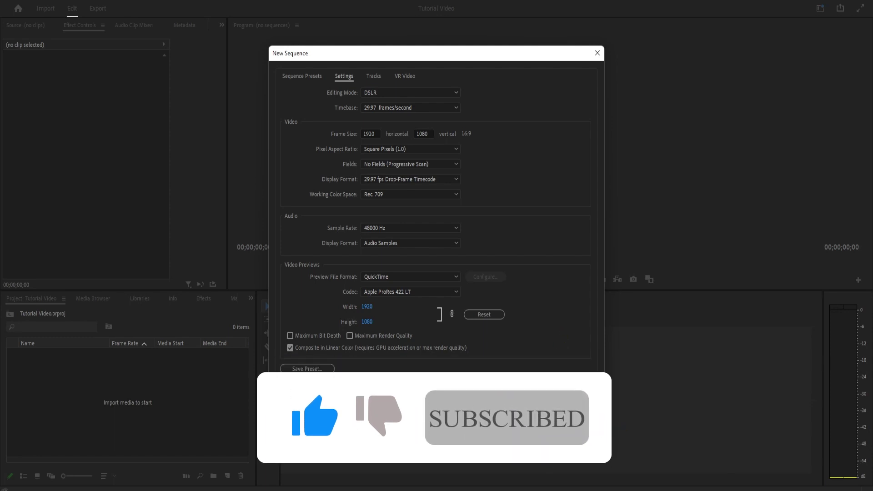
type("Tutorial")
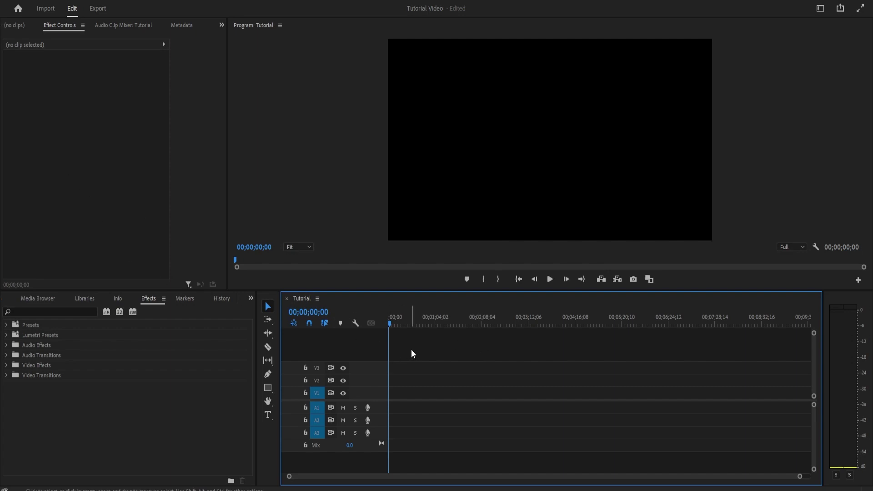
Look over the timeline, Program monitor, Effect Controls and Media Browser, and bring the Project panel back to the front.
left_click(450, 322)
left_click(503, 148)
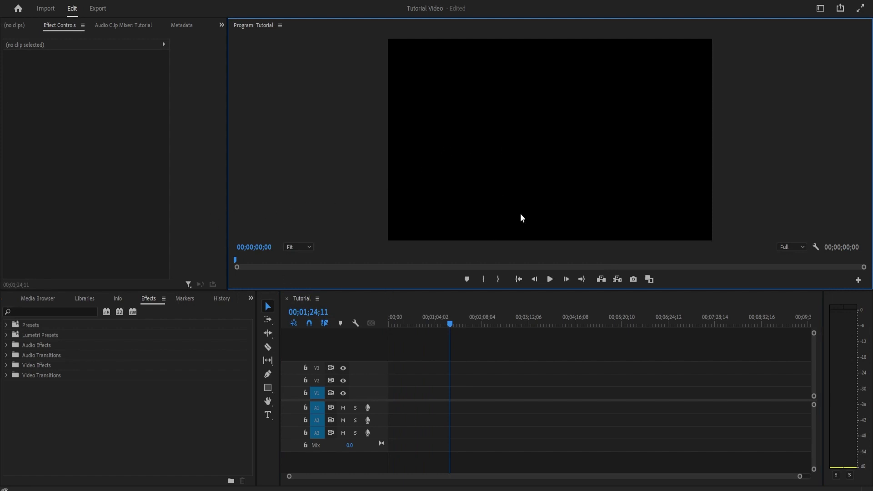
left_click(100, 109)
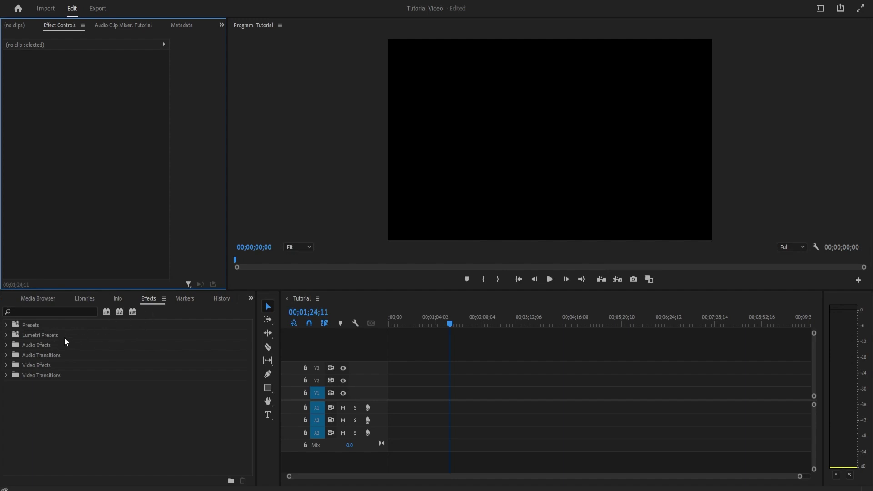
left_click(40, 300)
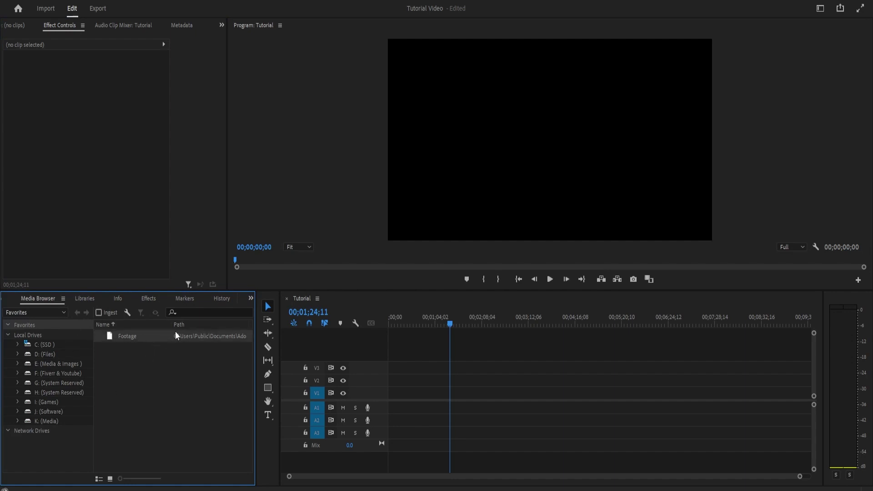
left_click(250, 298)
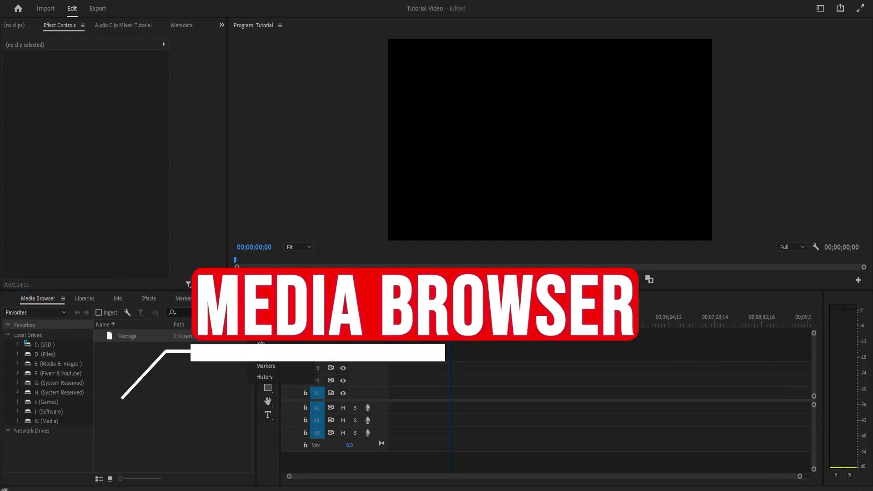
left_click(261, 310)
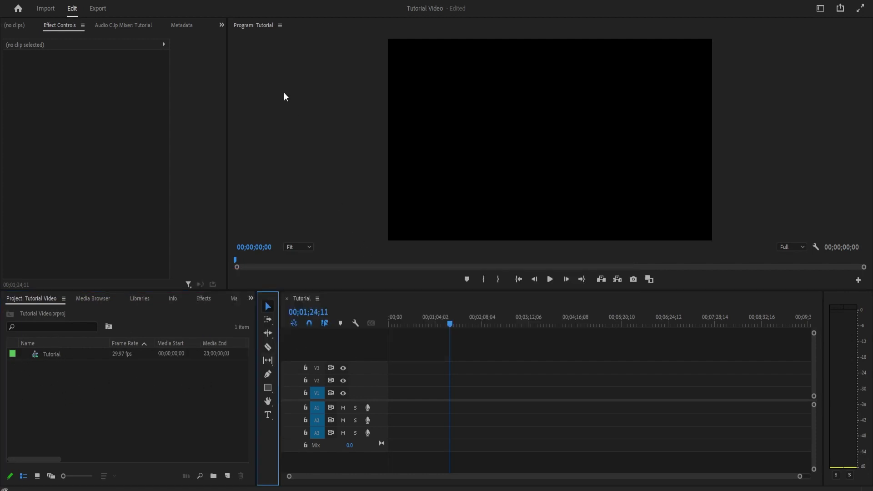
left_click(820, 8)
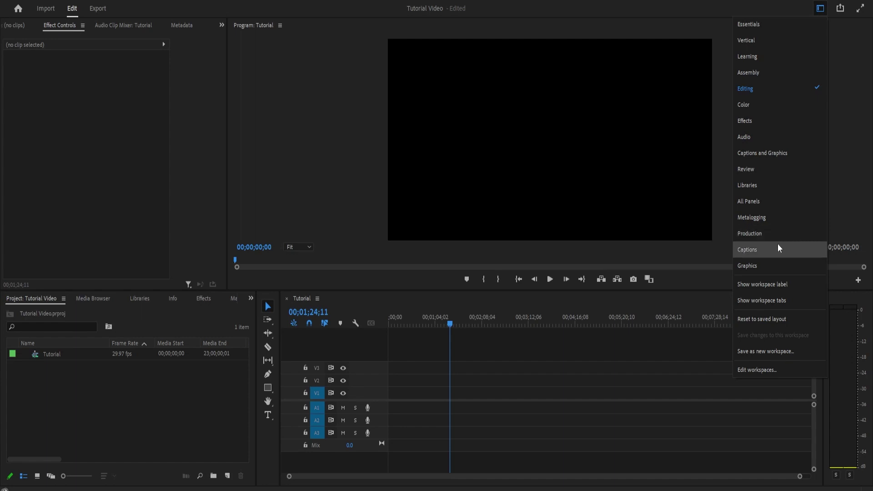
left_click(187, 5)
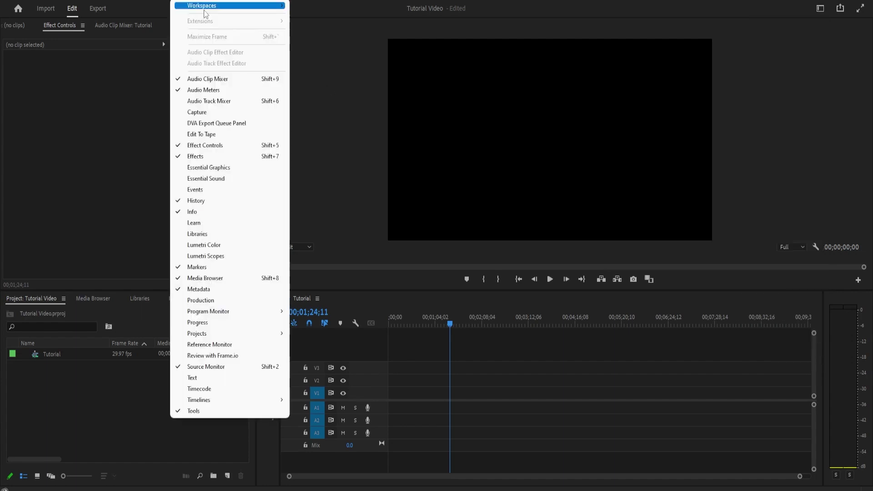
mouse_move(205, 10)
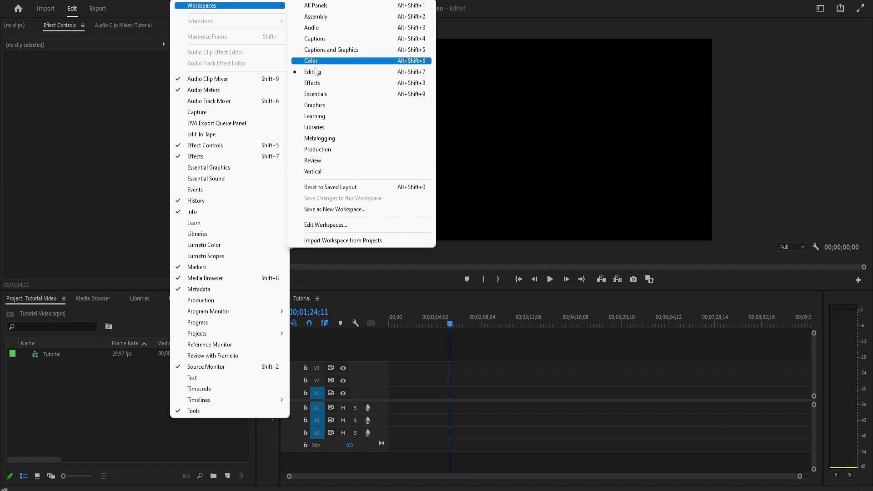
left_click(760, 100)
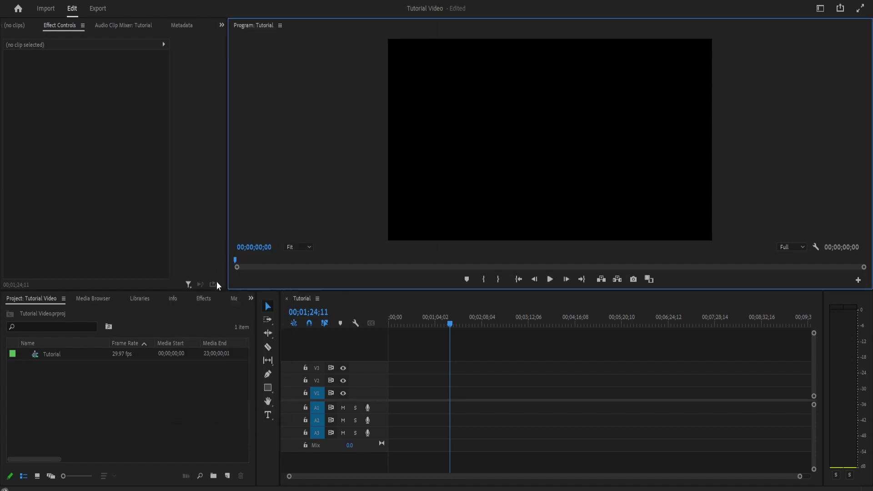
Return the playhead to the start of the Tutorial sequence and add a bin named Video to the project.
left_click_drag(449, 323, 371, 330)
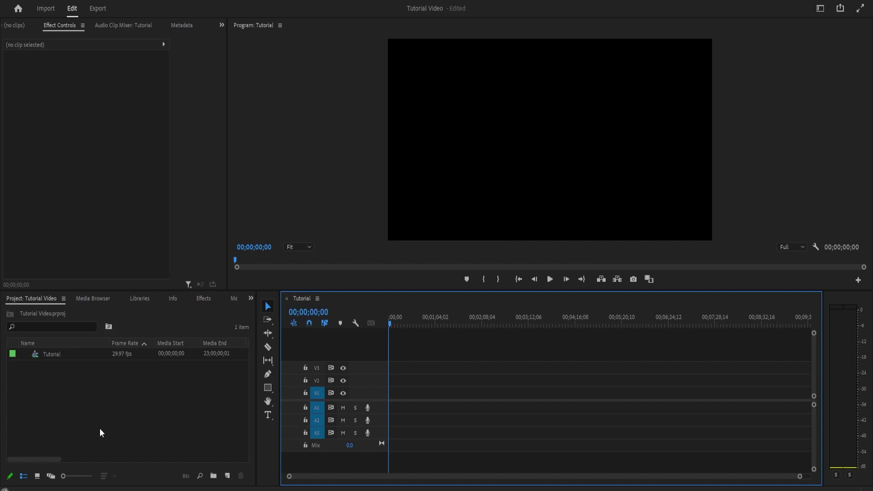
right_click(53, 392)
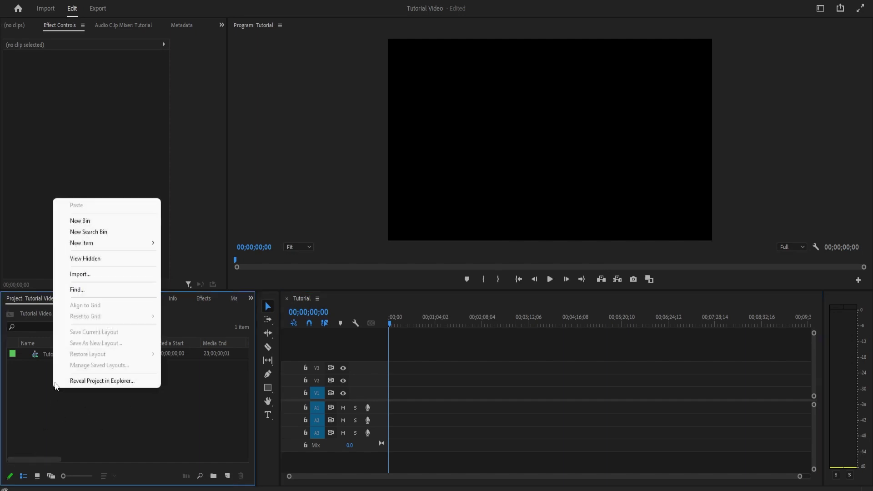
left_click(84, 221)
type("Video")
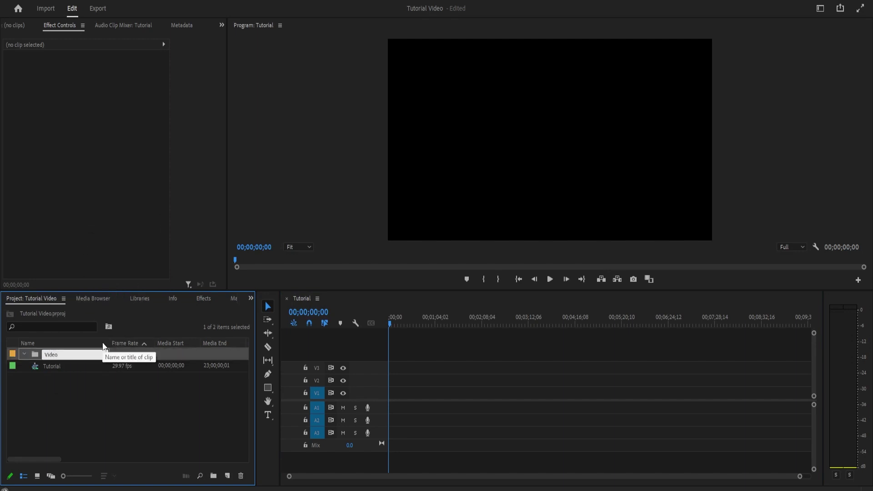
Add a second bin named Audio at the top level of the project.
left_click(70, 379)
right_click(57, 390)
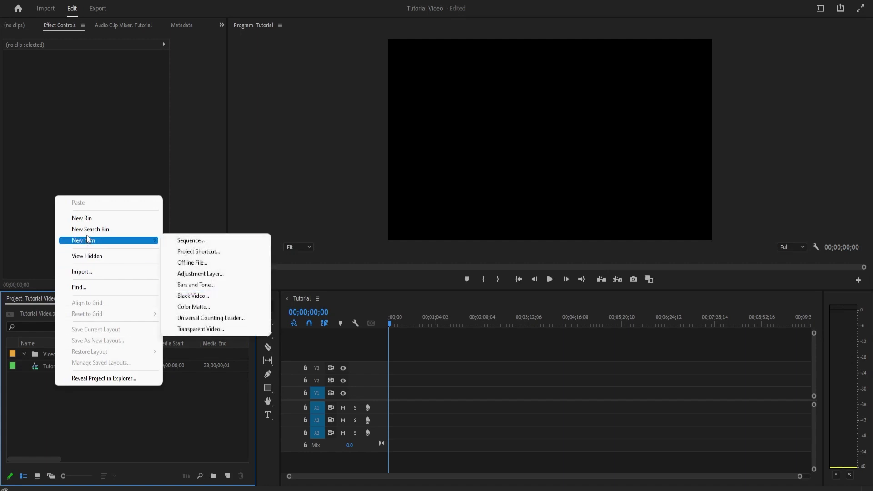
left_click(82, 219)
type("Audio")
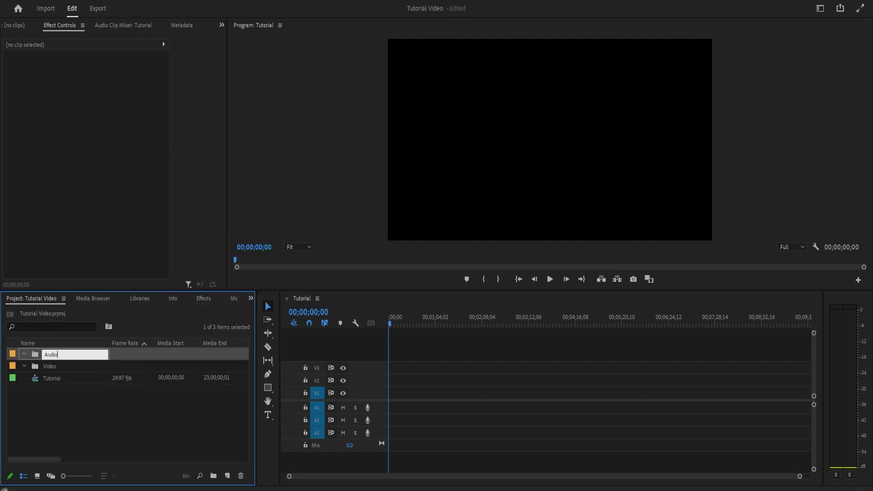
key("Tab")
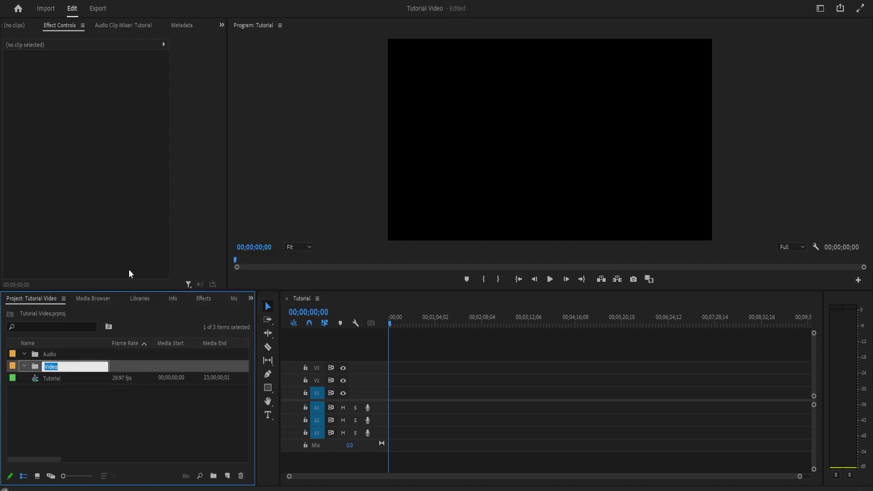
left_click(75, 418)
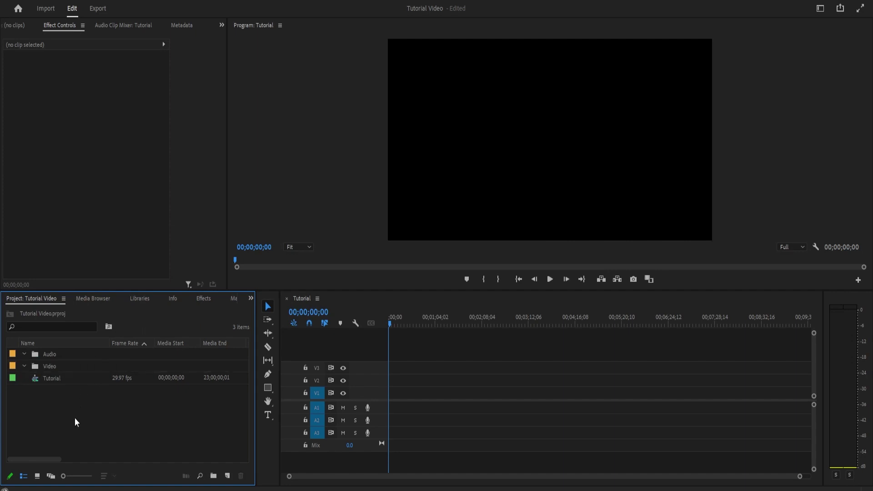
Add a third bin named Overlays at the top level of the project.
right_click(74, 417)
left_click(97, 251)
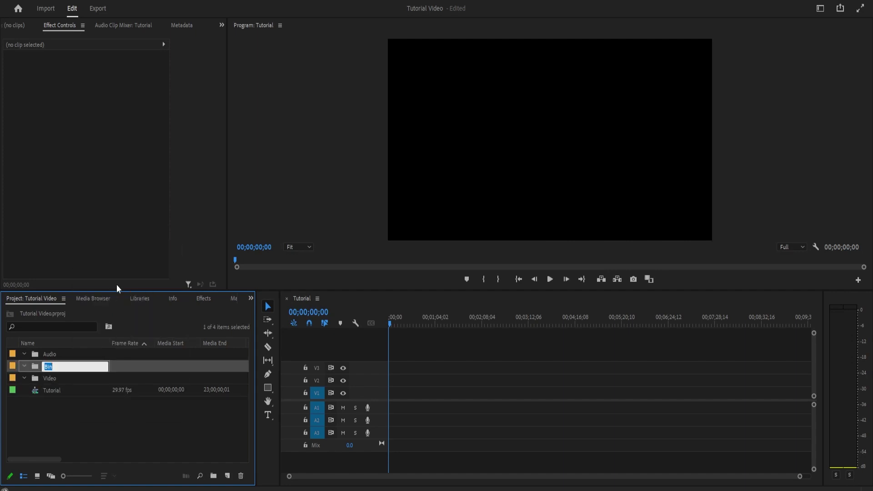
type("Overlays")
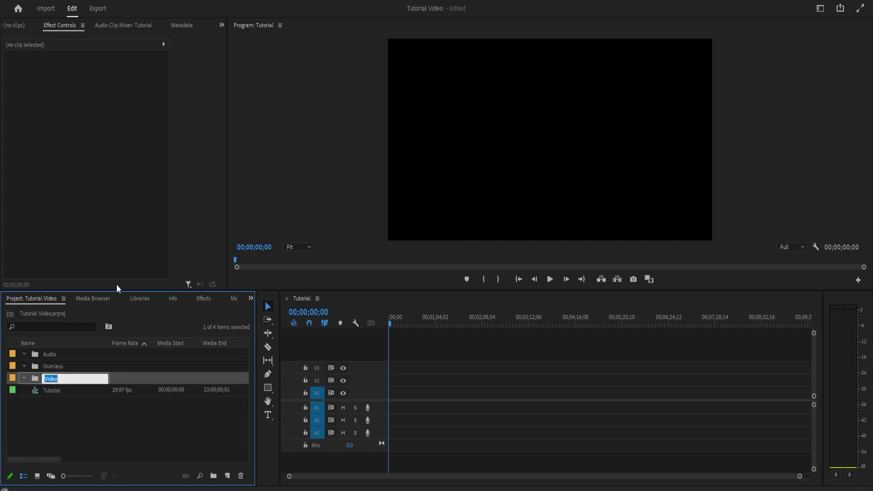
left_click(82, 446)
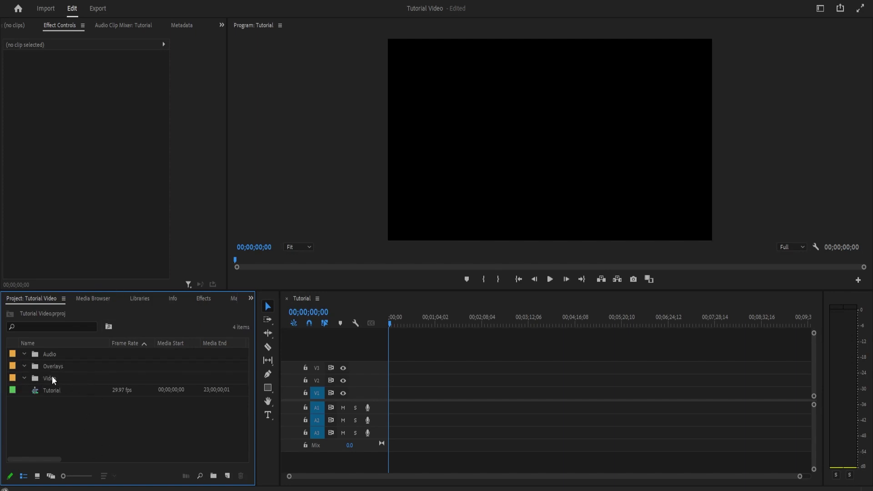
Preview the project items in Icon View and Freeform View and return to List View.
left_click(54, 358)
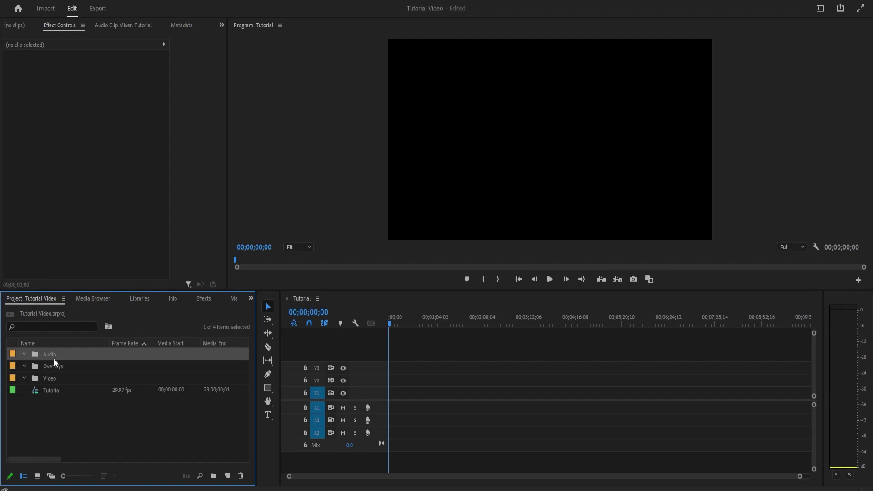
left_click(37, 478)
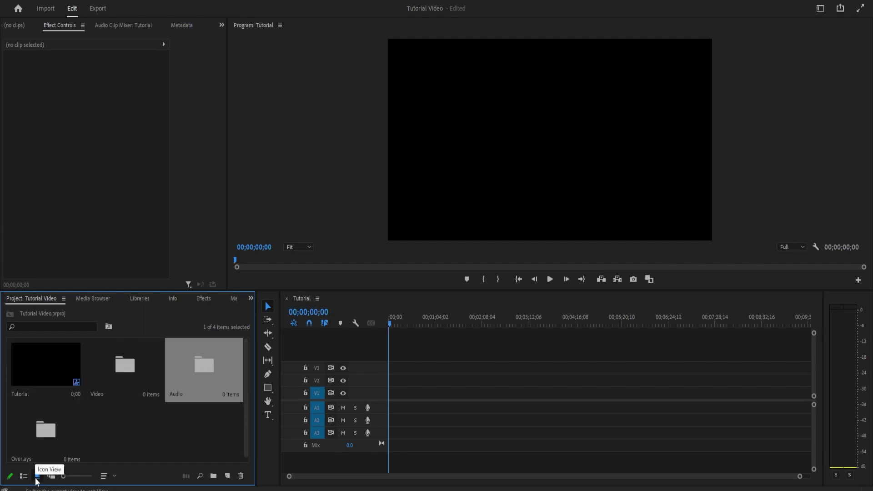
left_click(51, 476)
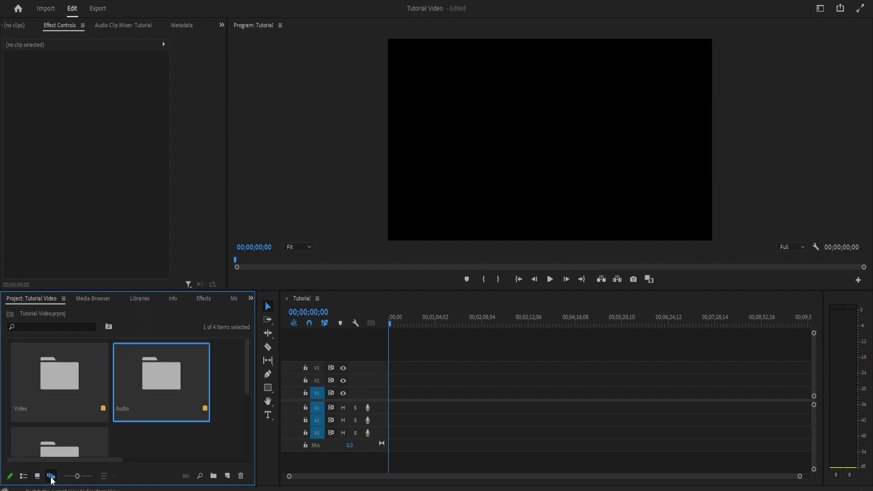
scroll(123, 409, "down", 3)
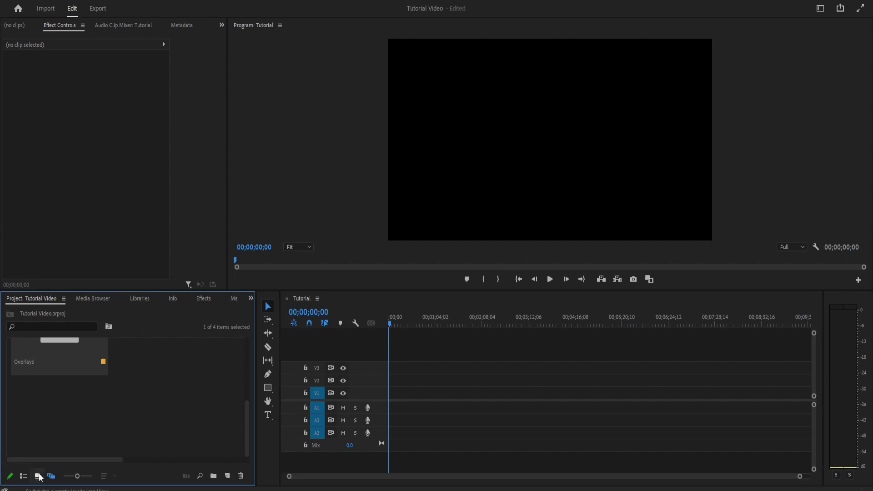
left_click(24, 476)
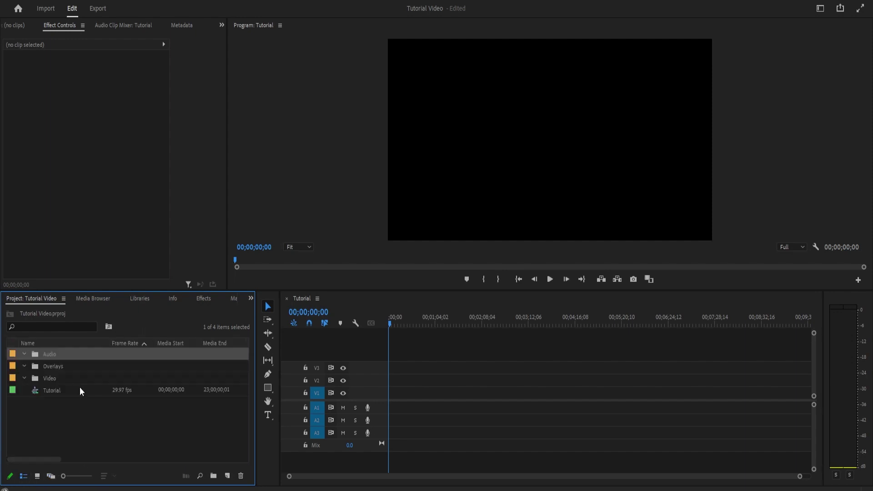
Import the three happy-man and happy-woman clips from the May folder into the Video bin and collapse the bin.
left_click(54, 379)
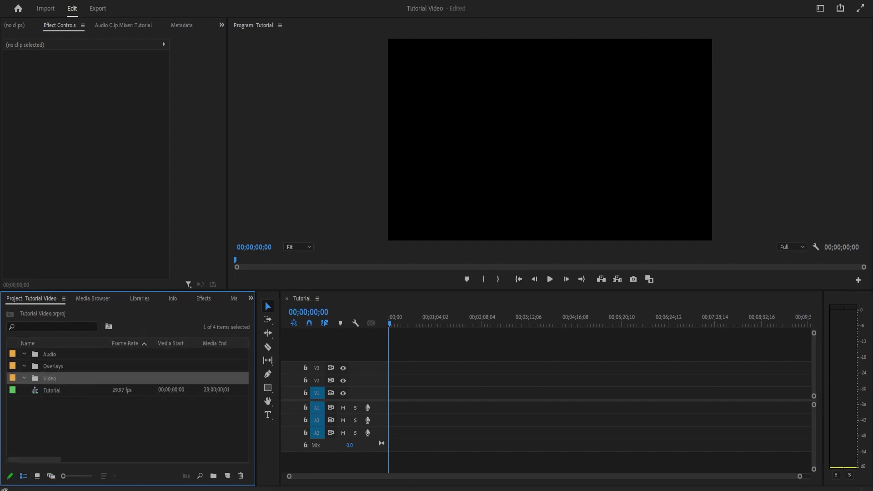
mouse_move(291, 483)
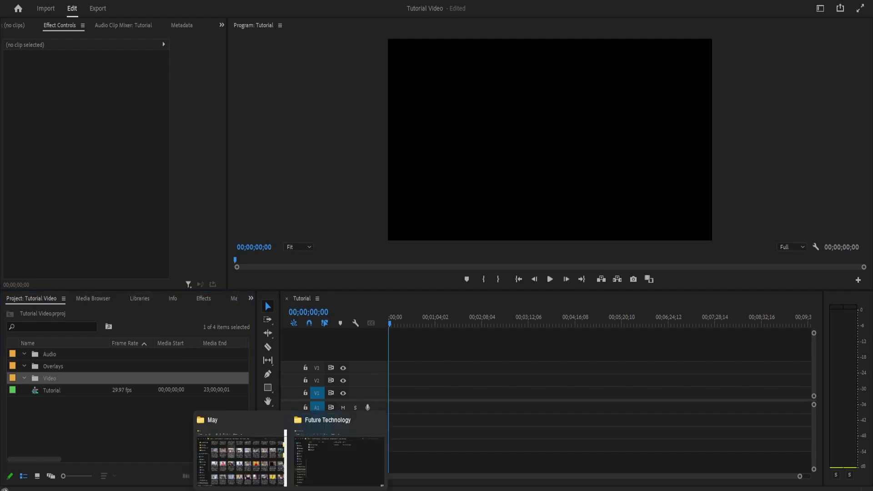
mouse_move(338, 450)
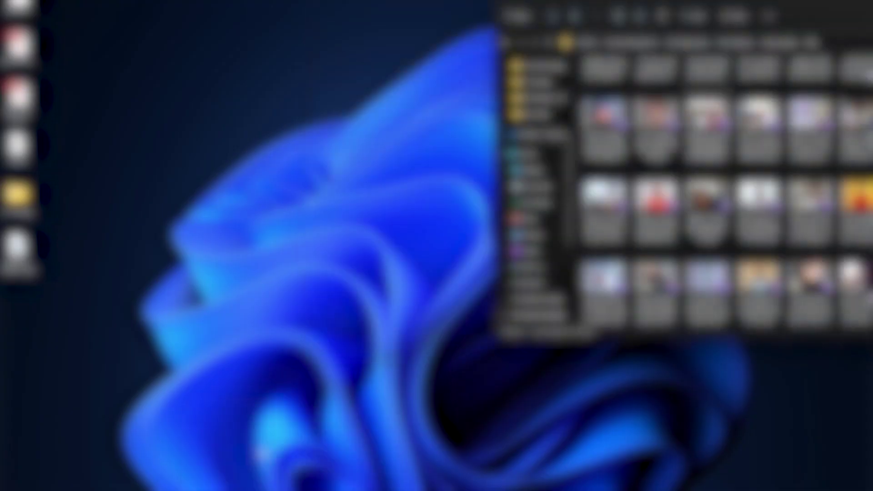
left_click(336, 447)
left_click(605, 218, "shift")
left_click_drag(604, 219, 48, 379)
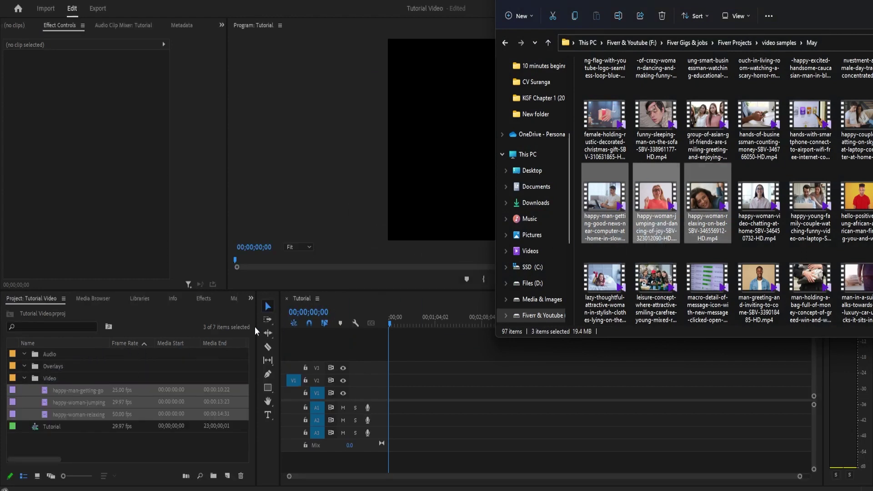
left_click(24, 379)
Import future.mp3 from the Future Technology folder into the Audio bin.
left_click(42, 354)
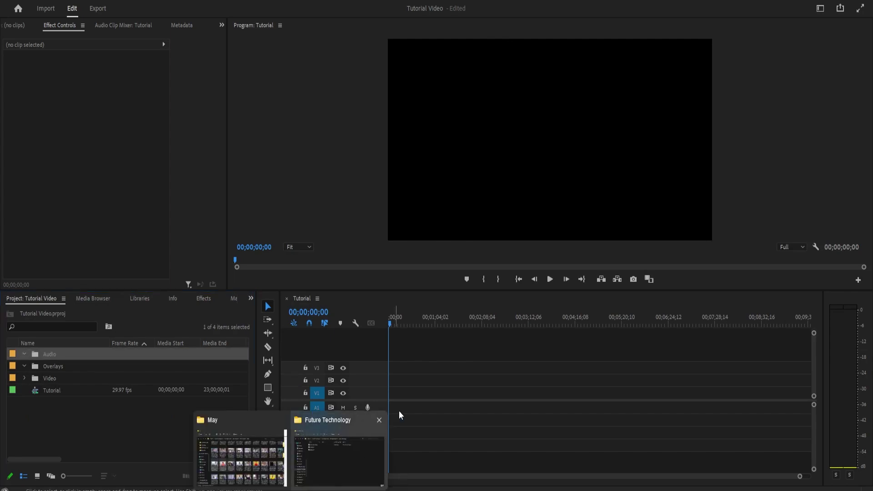
left_click(313, 443)
left_click_drag(421, 96, 41, 354)
left_click(94, 455)
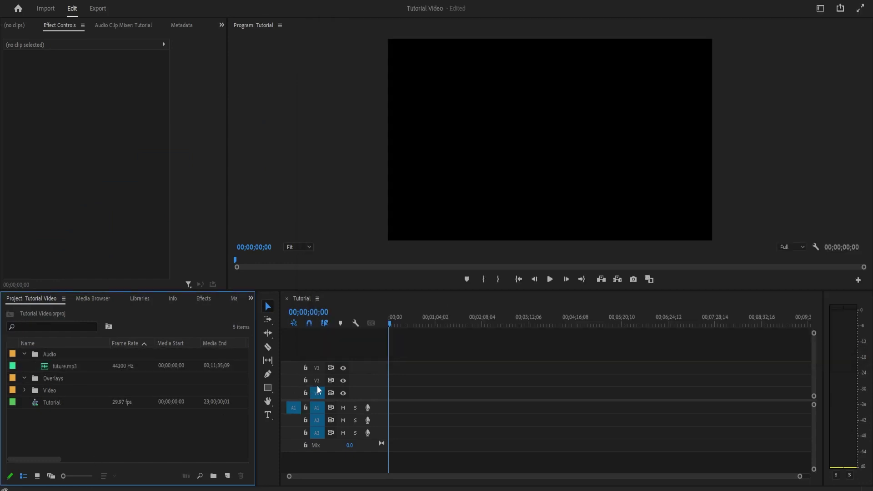
Place all three clips of the Video bin one after another on track V1 from the start of the sequence.
left_click(24, 390)
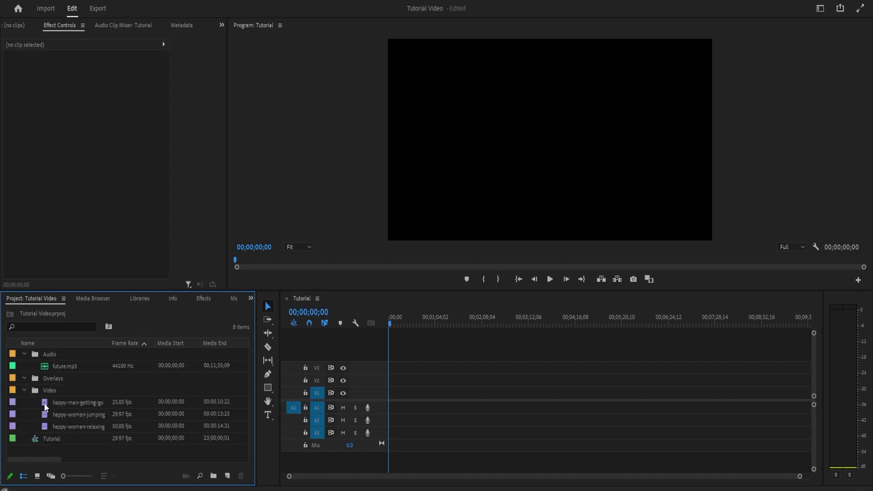
left_click(45, 404)
left_click(58, 425, "shift")
left_click_drag(175, 415, 433, 409)
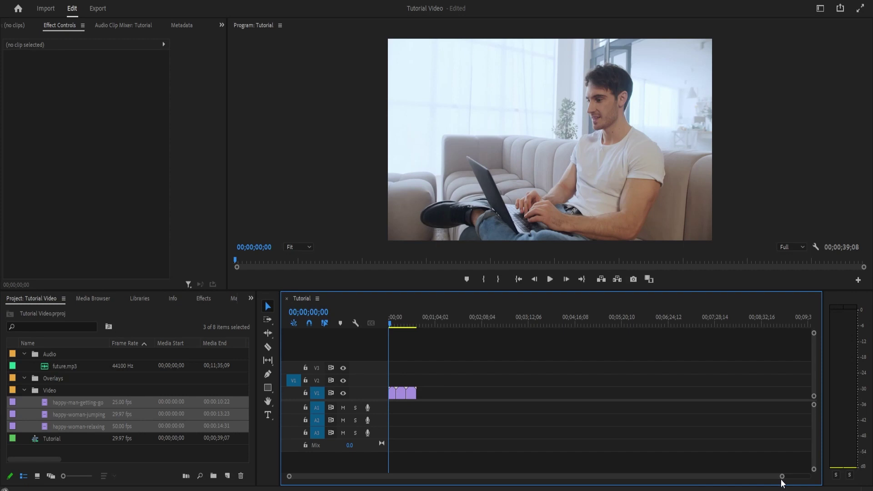
left_click_drag(782, 478, 437, 476)
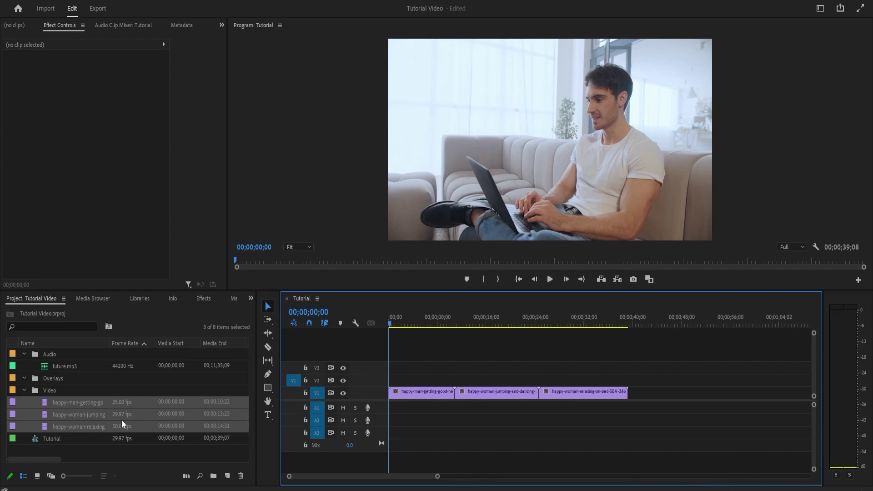
Interpret the three selected clips in the Video bin at an assumed frame rate of 27 fps.
right_click(123, 424)
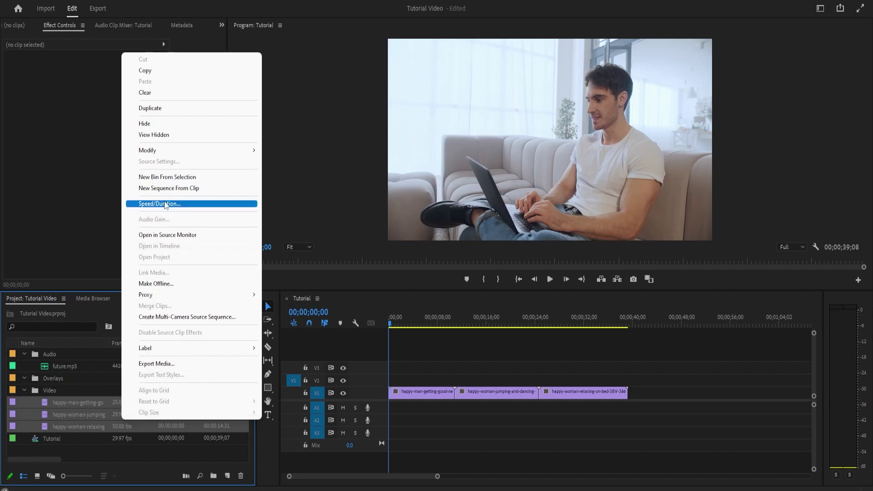
mouse_move(171, 150)
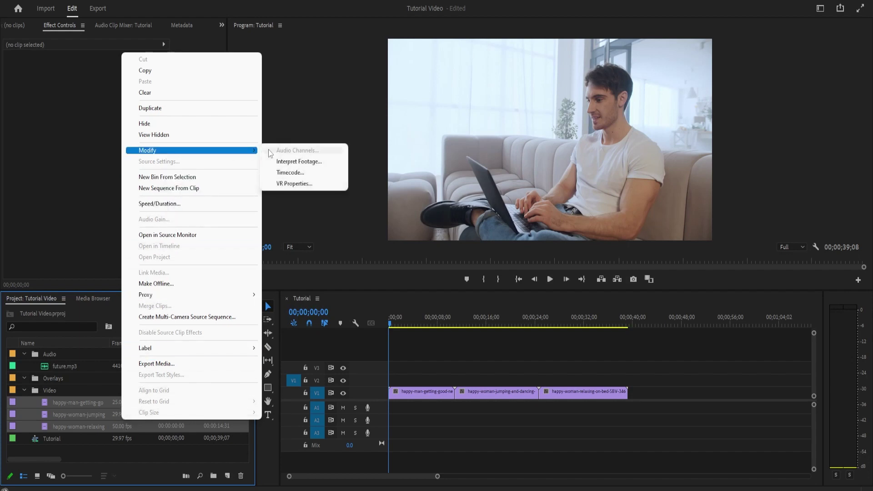
left_click(312, 163)
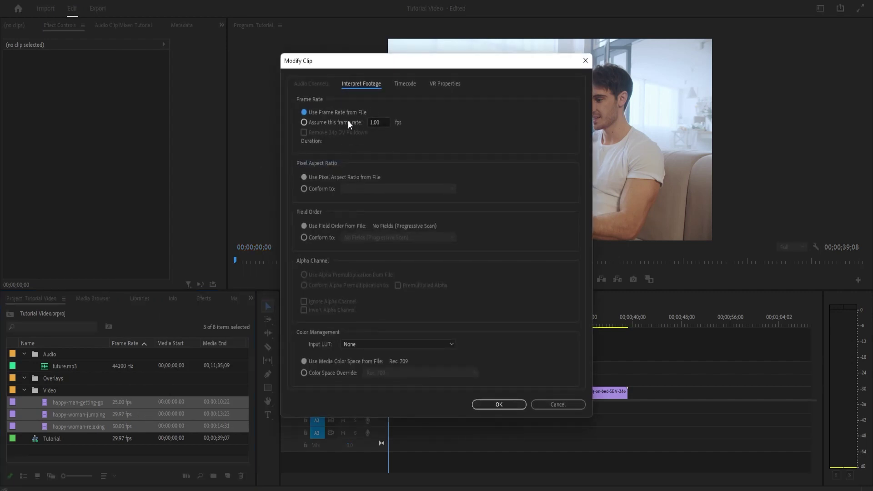
left_click(381, 121)
type("27")
left_click(493, 404)
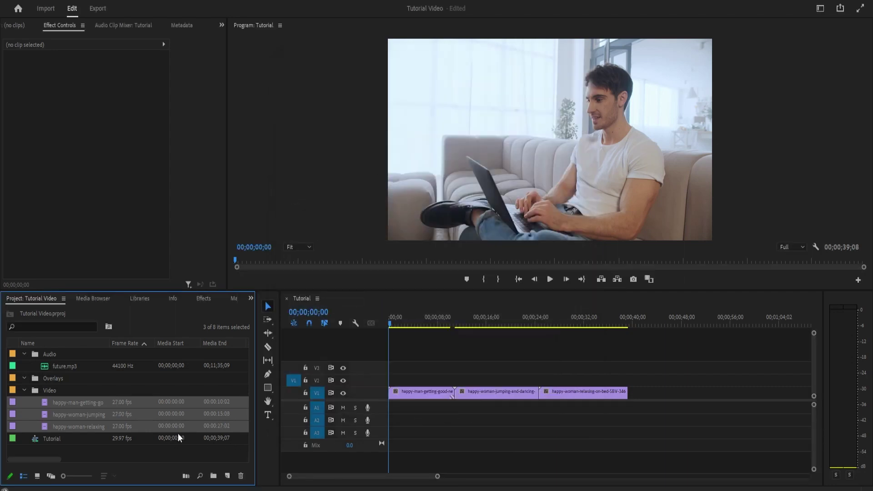
Examine the junction of the first two clips on V1 and compare the clips' frame rates in the Video bin.
left_click(482, 432)
left_click(463, 391)
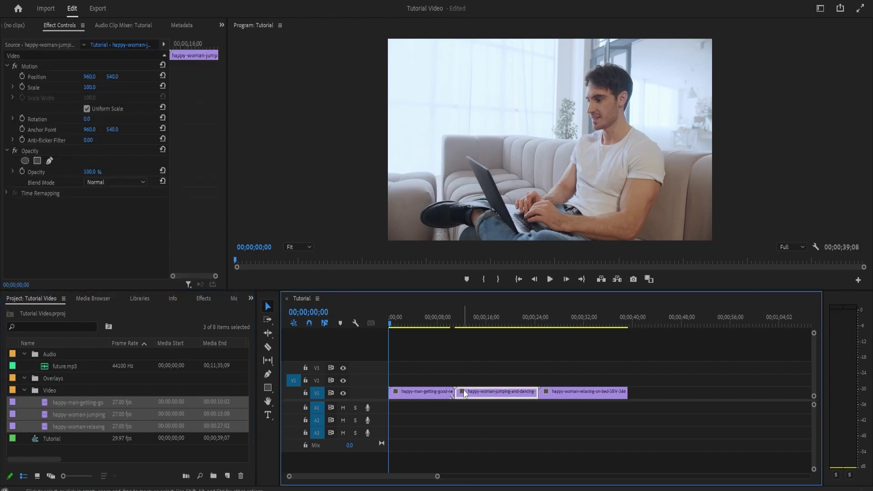
left_click(454, 325)
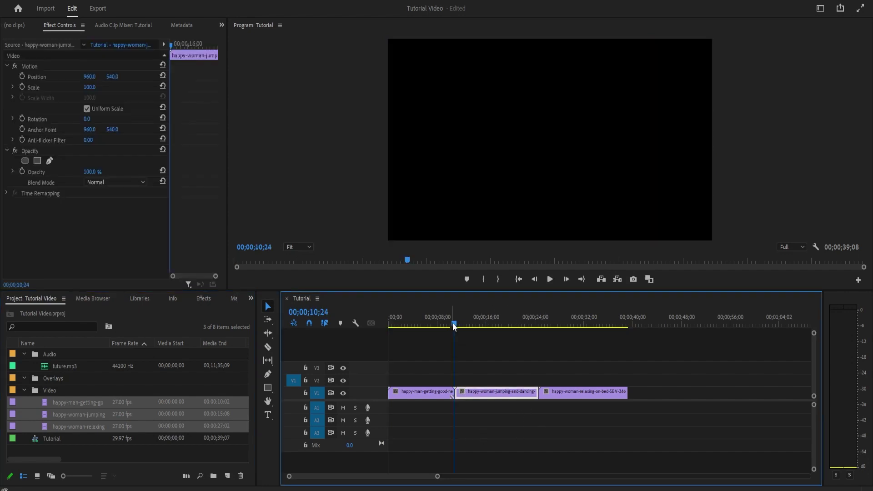
left_click(153, 427)
left_click(544, 454)
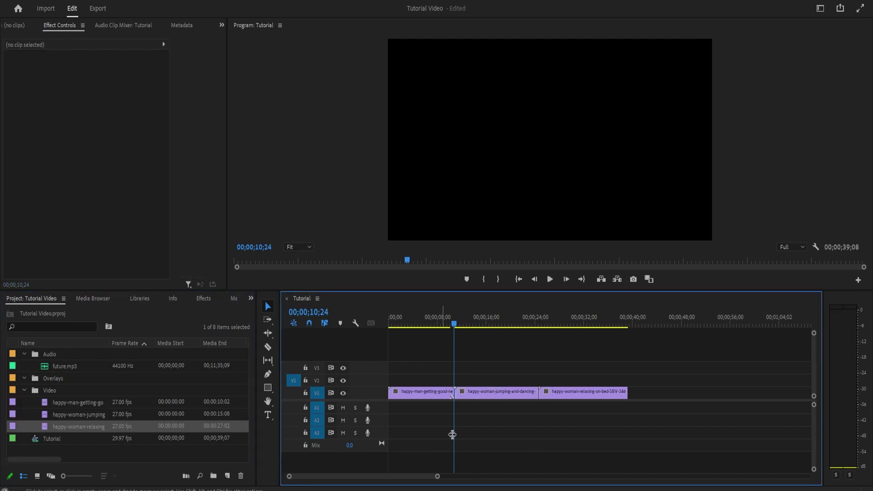
left_click_drag(427, 326, 396, 339)
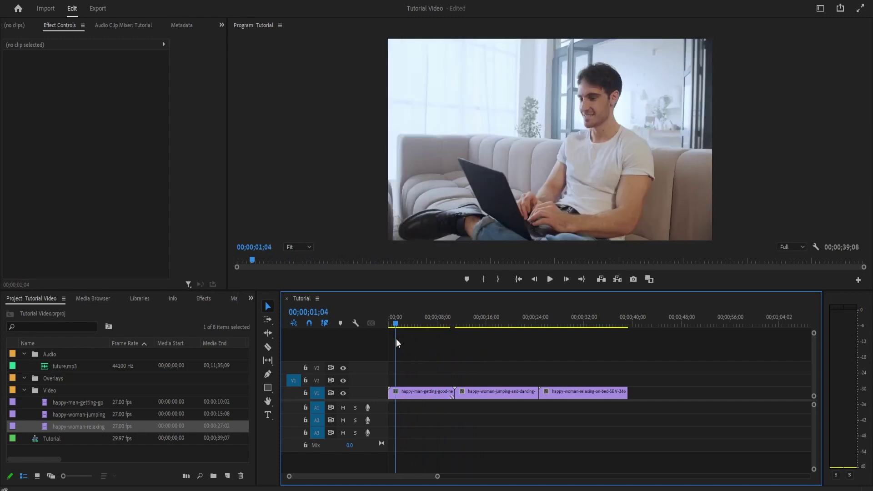
left_click(113, 403)
left_click(112, 425)
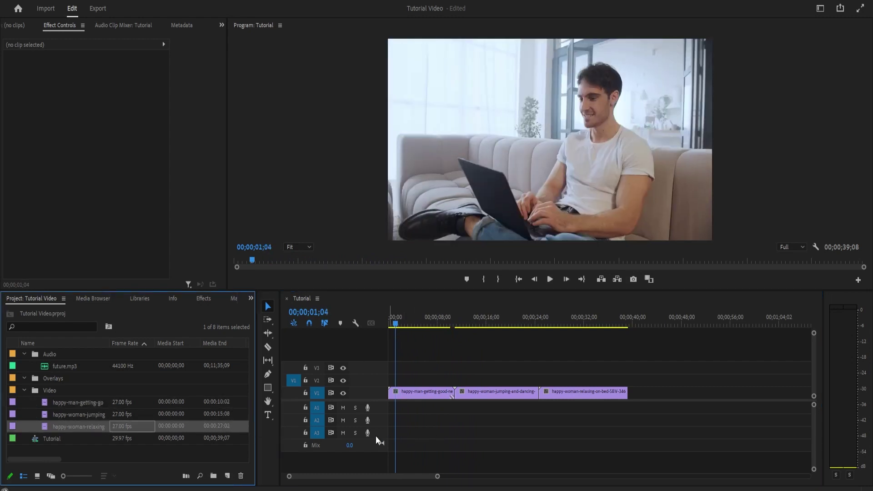
Check which Modify options the Tutorial sequence offers and look at the first video clip's frame rate.
right_click(121, 435)
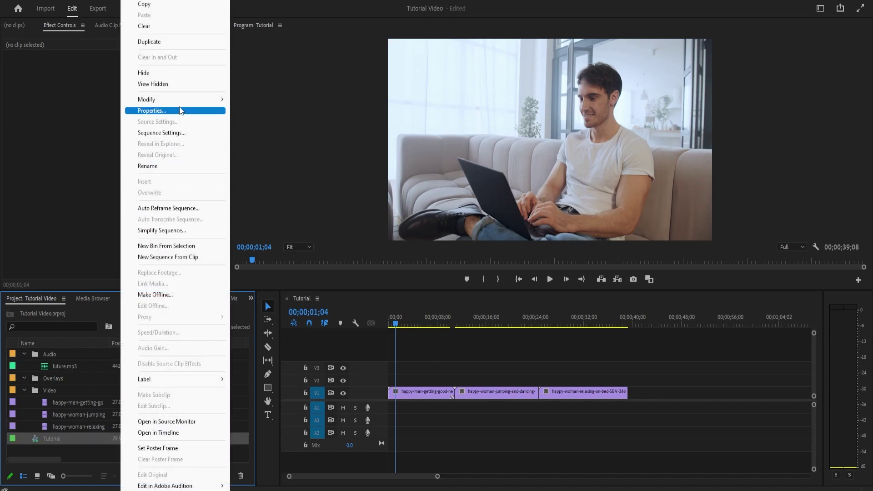
mouse_move(182, 100)
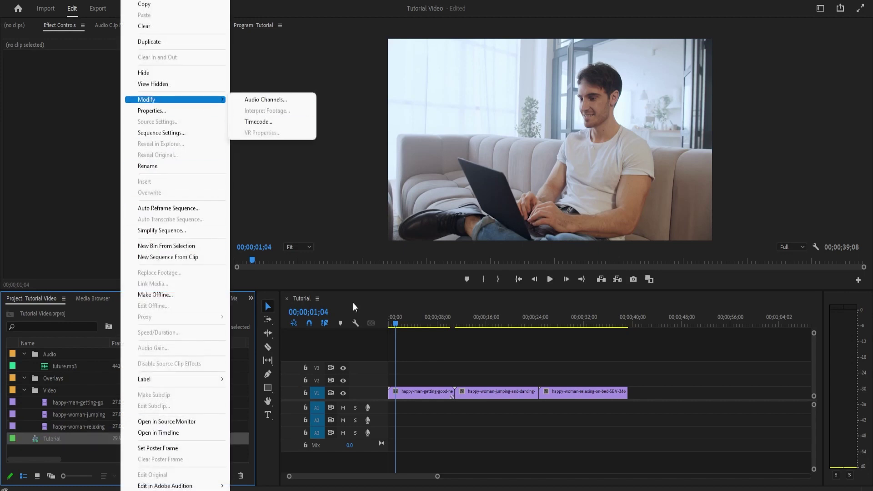
left_click(475, 433)
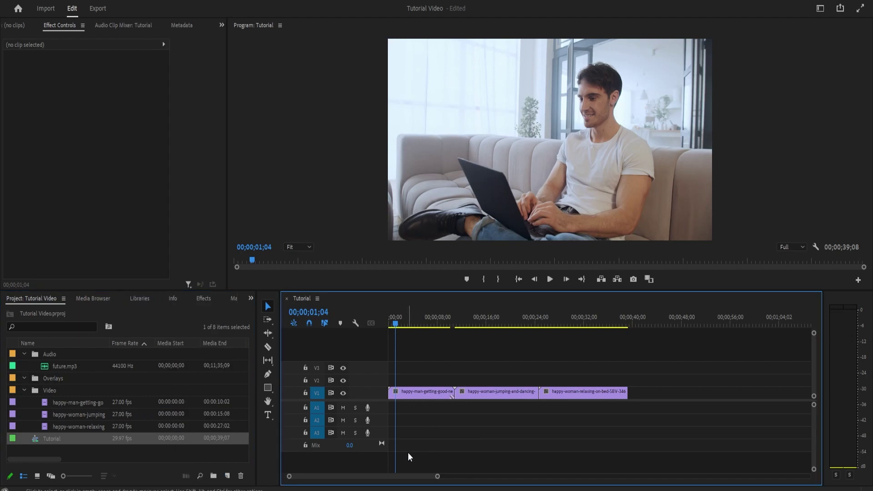
left_click(118, 403)
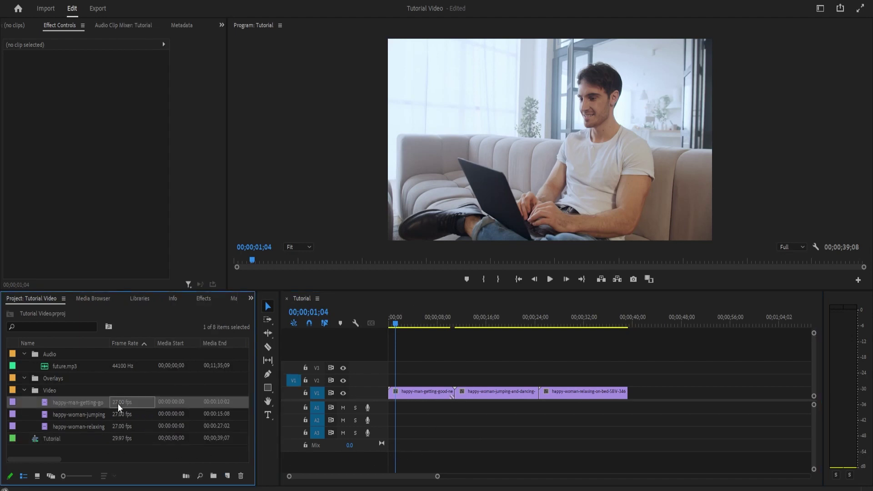
Return the playhead to the sequence start and delete all three clips from track V1.
left_click(417, 366)
left_click_drag(397, 316, 362, 344)
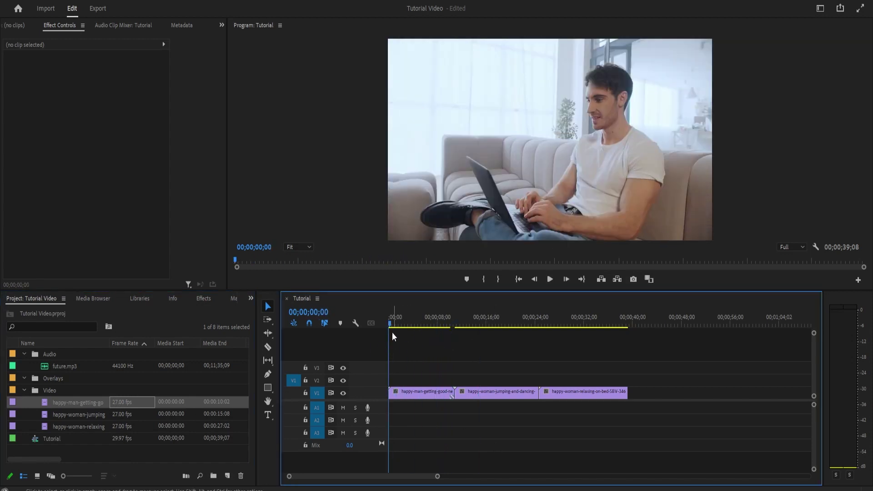
left_click_drag(392, 322, 372, 325)
left_click_drag(614, 430, 421, 370)
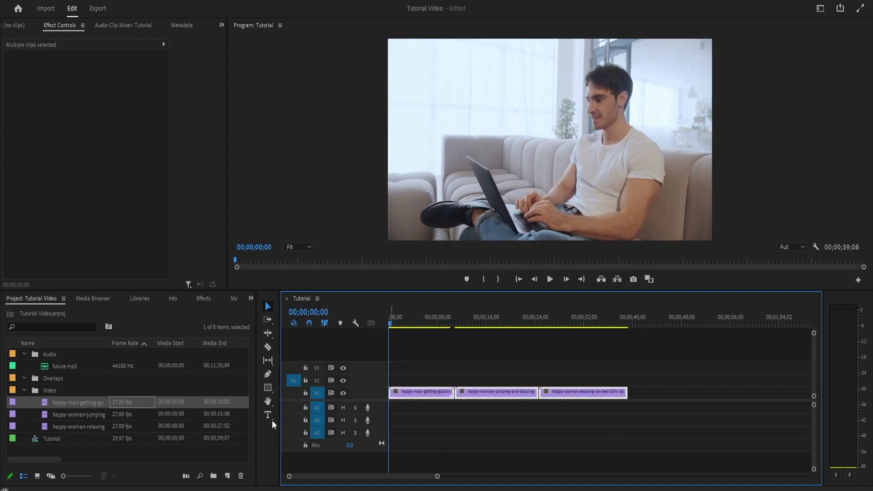
key("Delete")
Open the happy-man-getting-good-news clip in the Source Monitor, place its video at the start of V1, and scrub to 00;00;02;14.
left_click(81, 403)
key("ctrl+v")
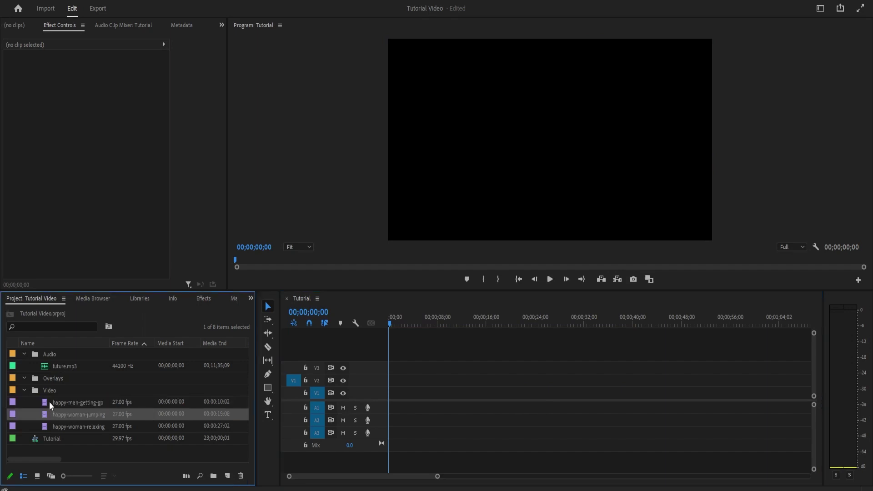
double_click(50, 402)
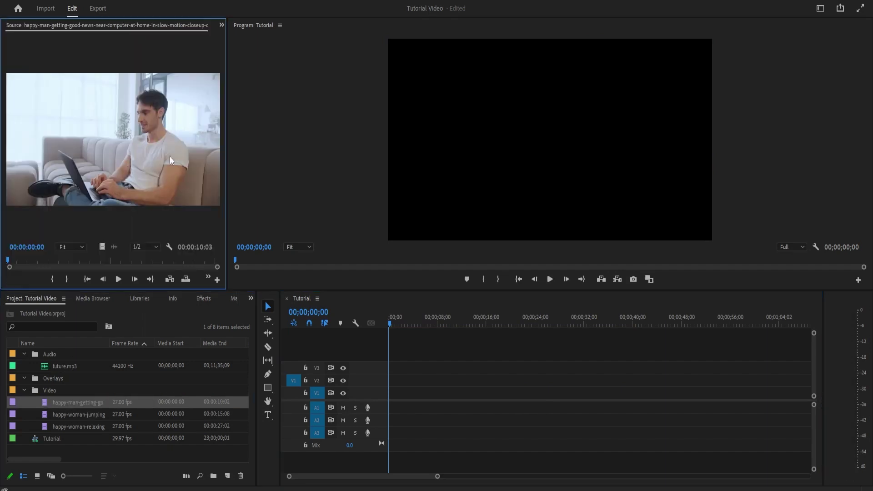
left_click_drag(102, 247, 384, 395)
mouse_move(412, 324)
left_mouse_down()
mouse_move(444, 328)
mouse_move(403, 330)
left_mouse_up()
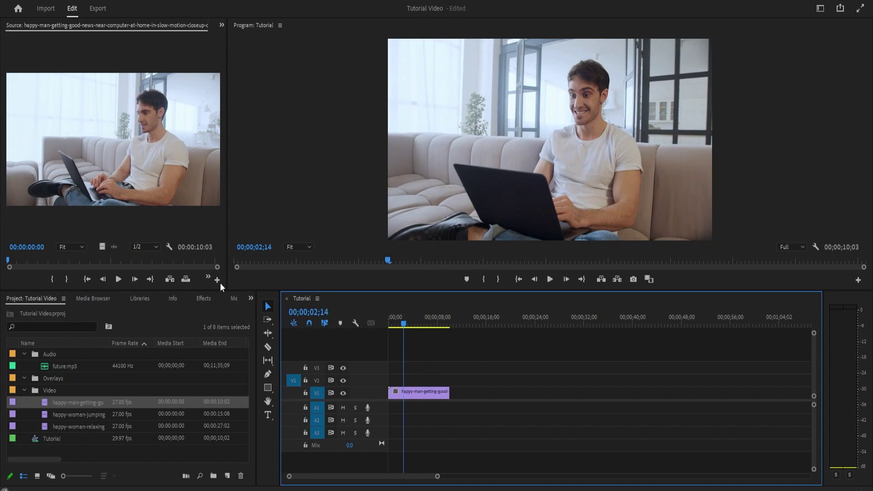
Undo the clip placement and mark the source clip's In point at 00:00:00:20 and Out point at 00:00:04:14.
key("ctrl+z")
left_click_drag(8, 263, 31, 267)
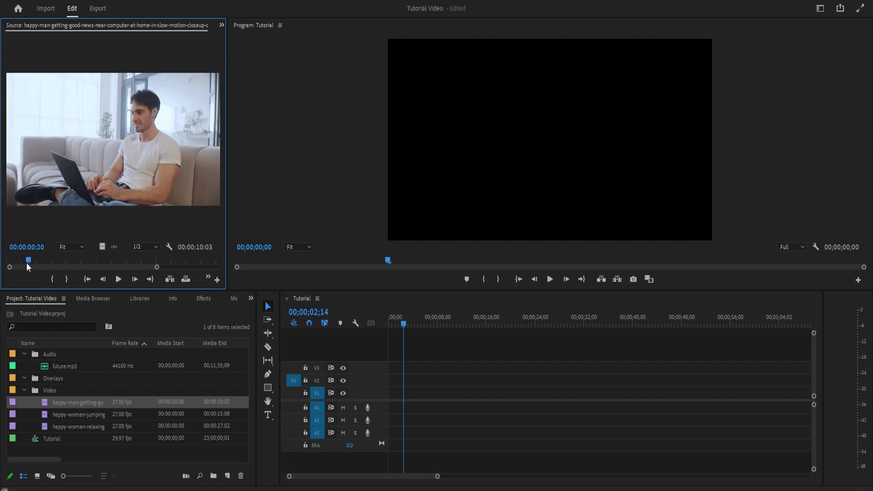
key("i")
left_click_drag(157, 269, 155, 269)
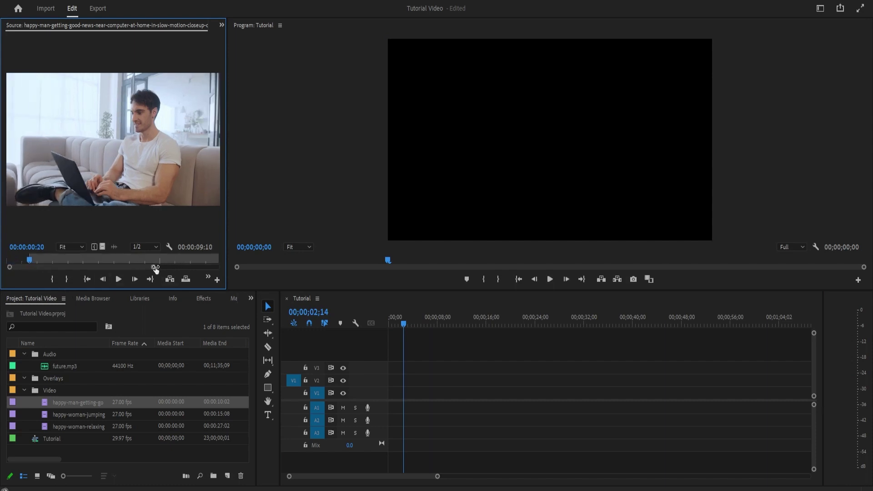
key("o")
left_click_drag(30, 260, 125, 263)
key("ctrl+shift+o")
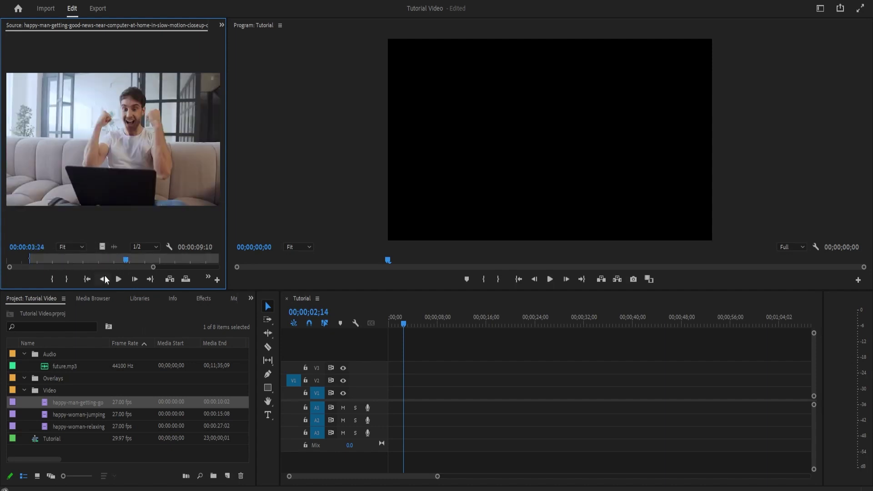
left_click_drag(131, 263, 147, 263)
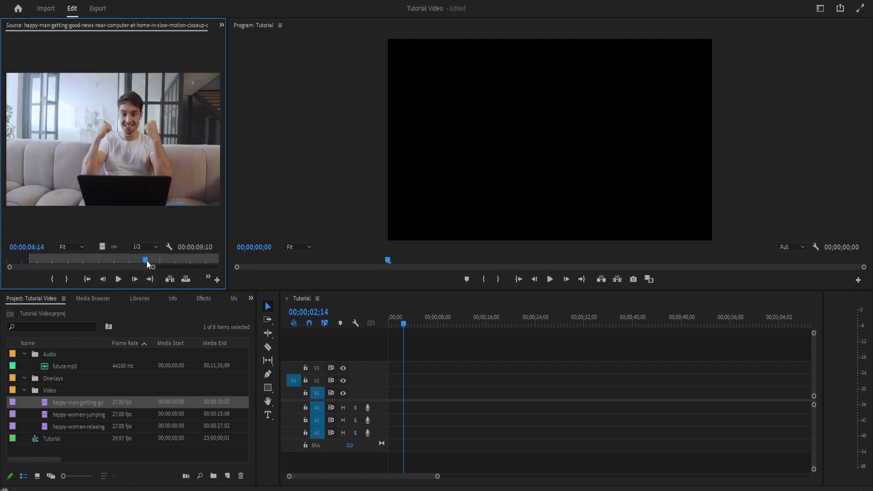
key("o")
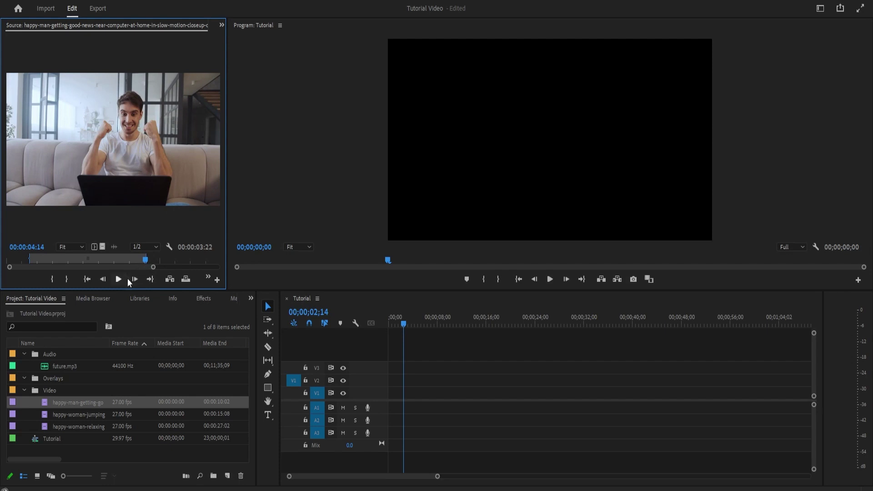
Try placing the marked source excerpt on V1, check it at 00;00;03;04, and undo the placement.
left_click_drag(104, 246, 401, 392)
left_click(409, 325)
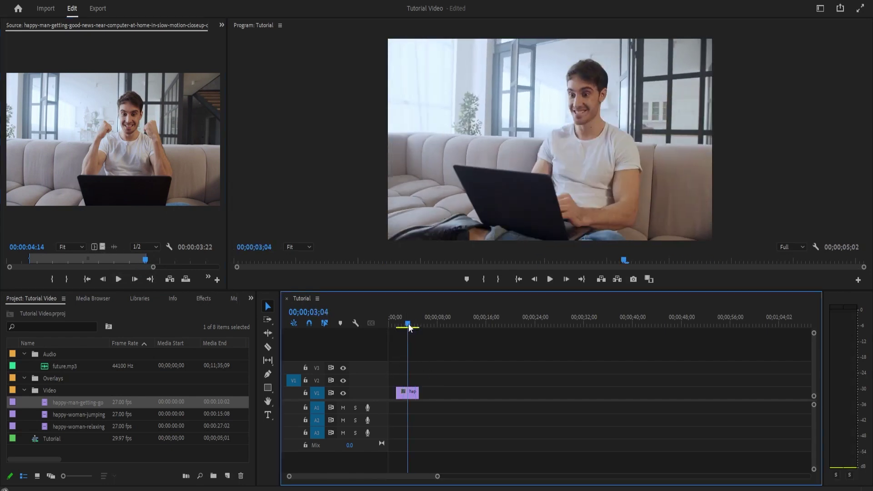
key("ctrl+z")
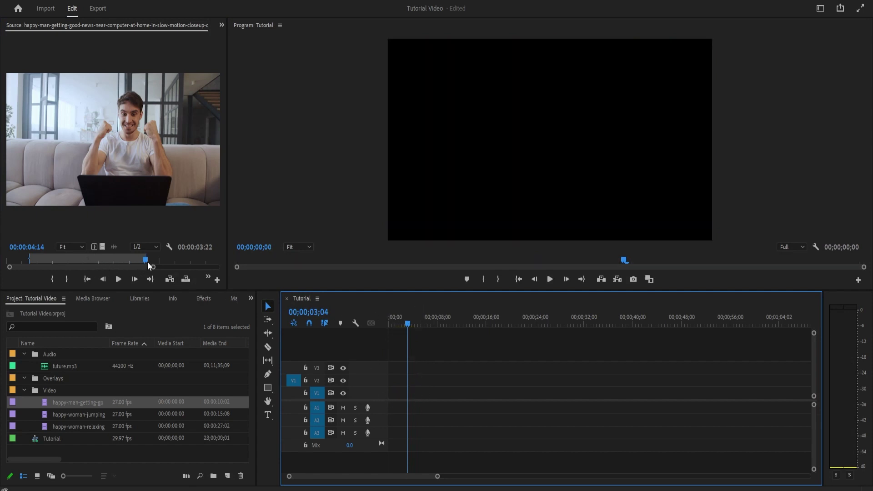
Clear the source clip's In and Out points, place its full video at the start of V1, and scrub to 00;00;04;21.
left_click(94, 258)
key("ctrl+shift+x")
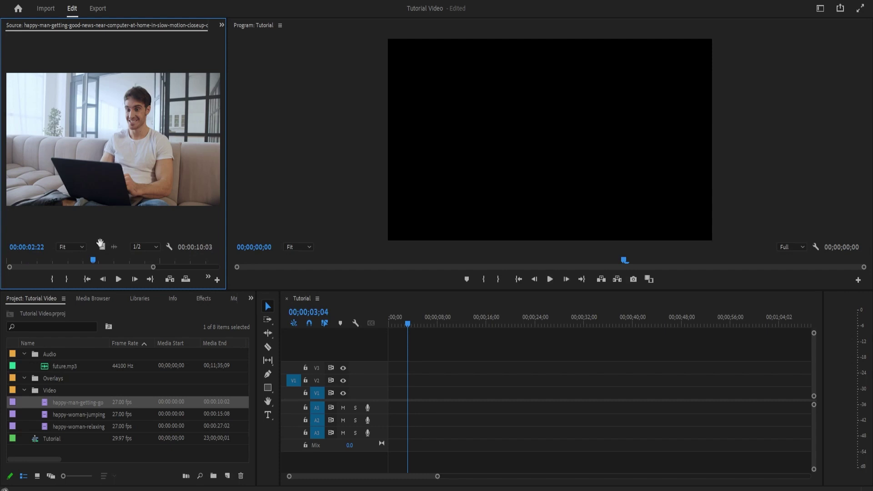
left_click_drag(103, 248, 412, 392)
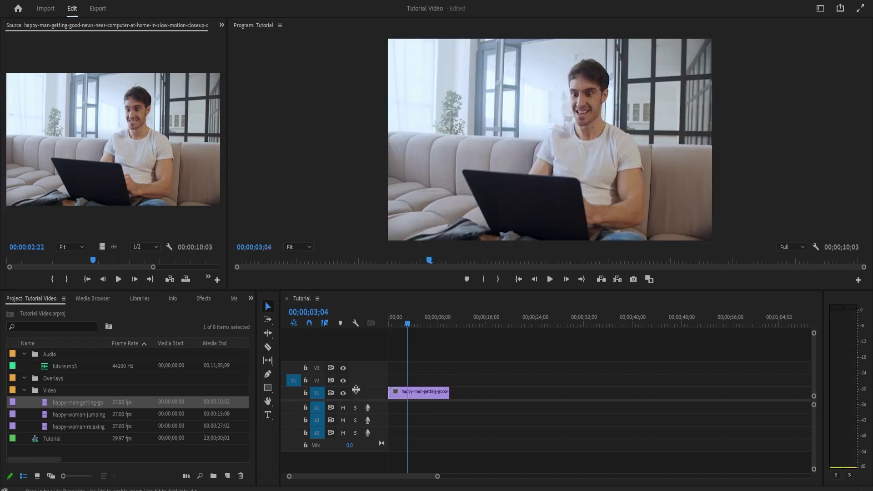
mouse_move(409, 326)
left_mouse_down()
mouse_move(423, 331)
mouse_move(418, 335)
left_mouse_up()
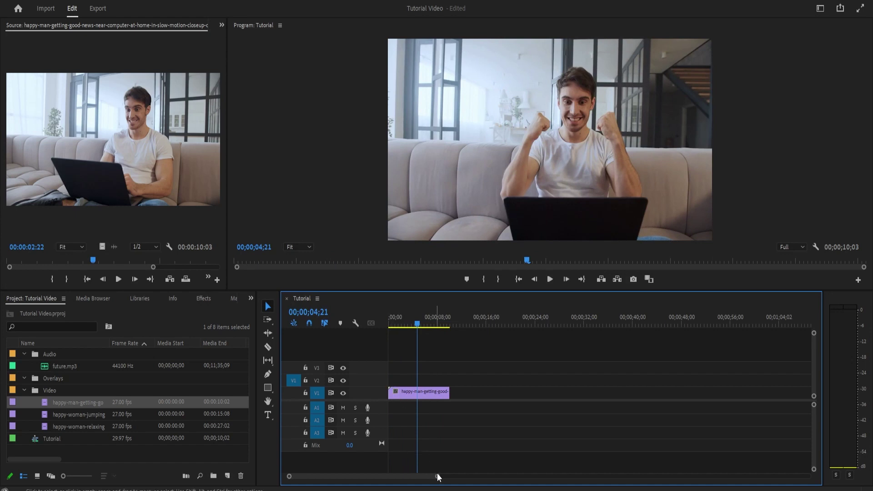
Select the clip on V1, show its Effect Controls, and position the playhead at 00;00;02;22.
left_click_drag(437, 476, 368, 476)
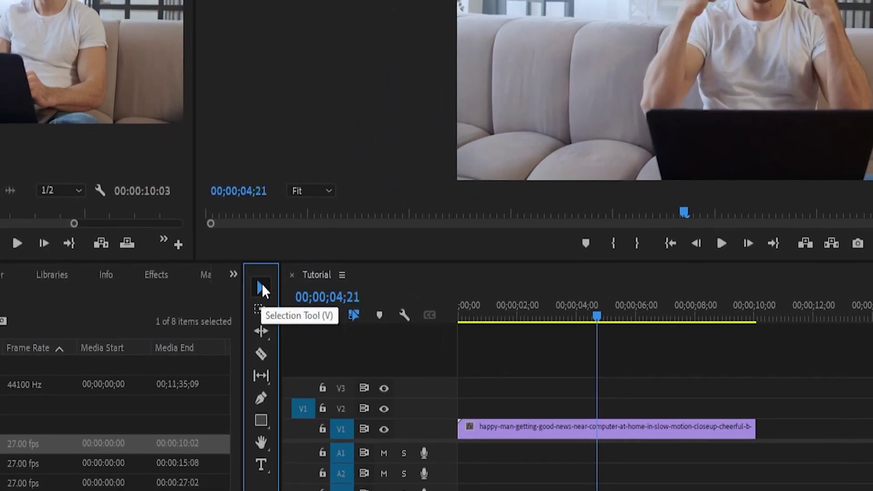
left_click_drag(518, 432, 464, 416)
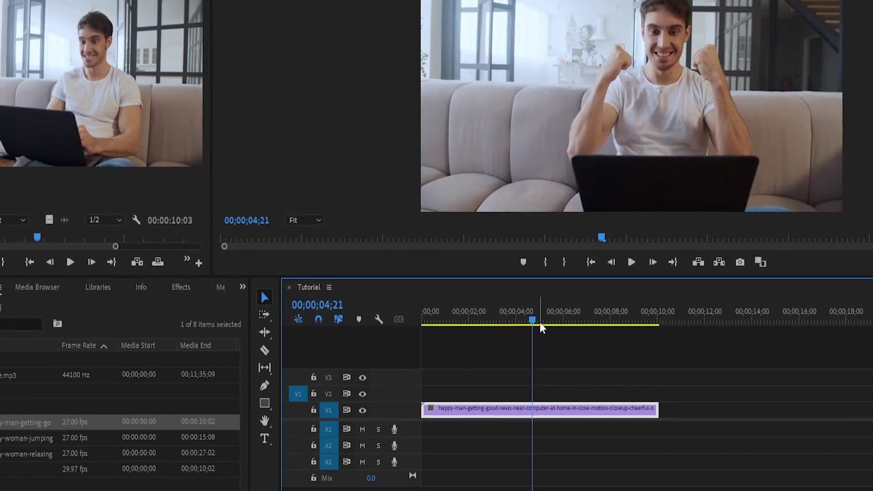
left_click_drag(545, 320, 499, 321)
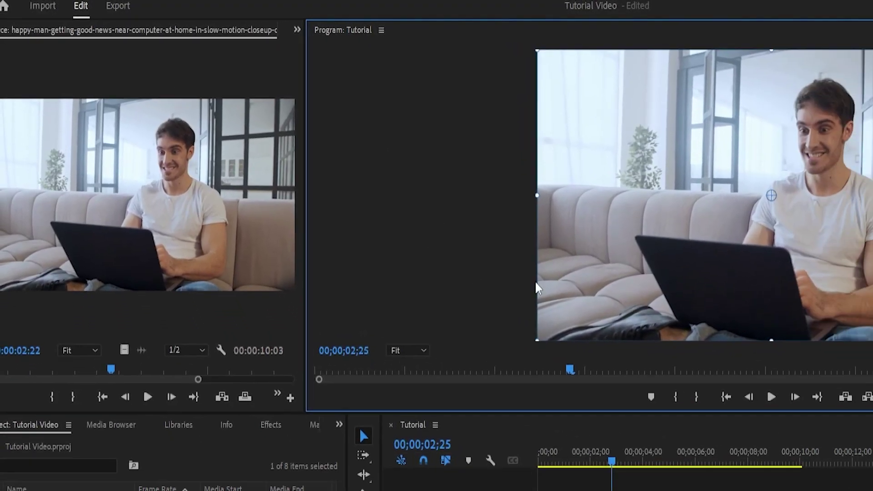
left_click(166, 168)
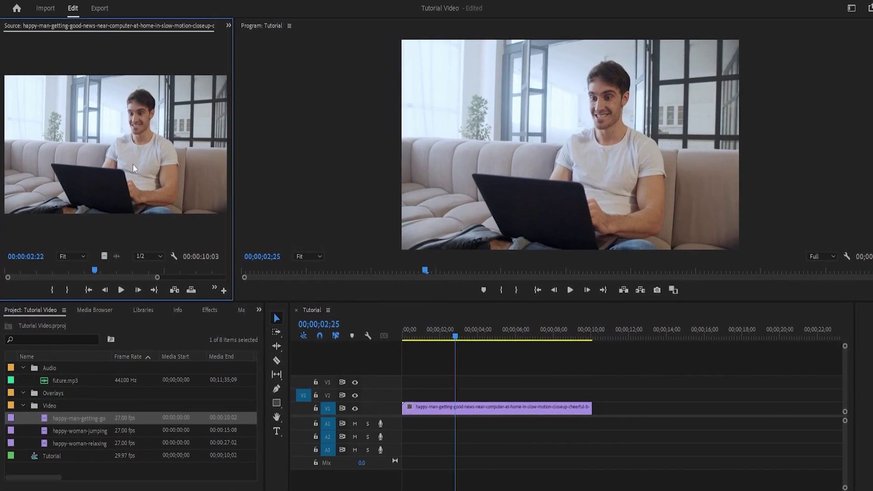
key("shift+5")
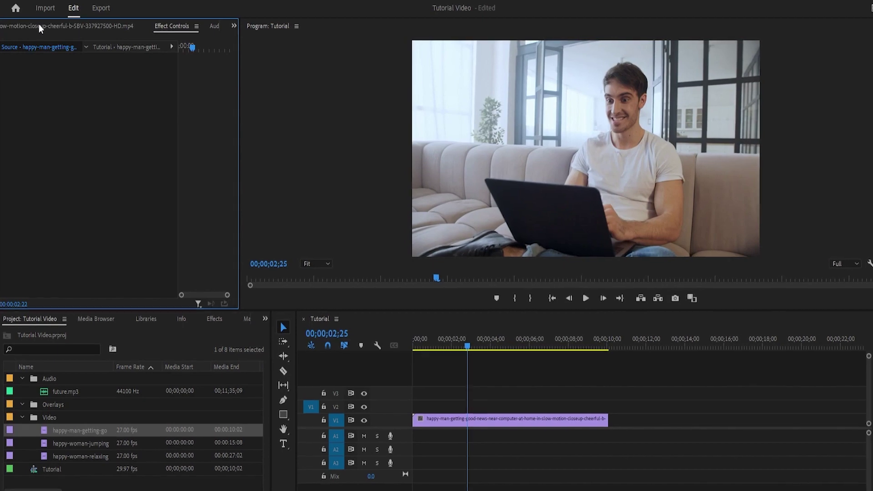
left_click(446, 424)
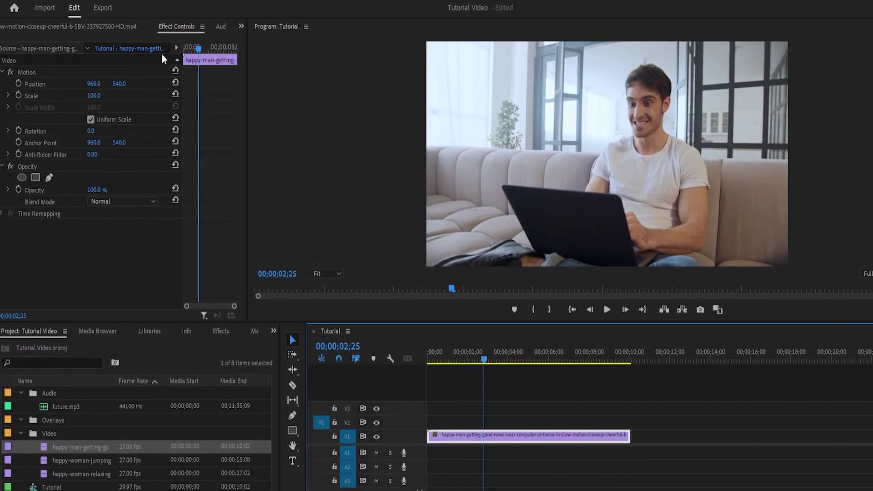
mouse_move(201, 47)
left_mouse_down()
mouse_move(142, 51)
mouse_move(198, 49)
left_mouse_up()
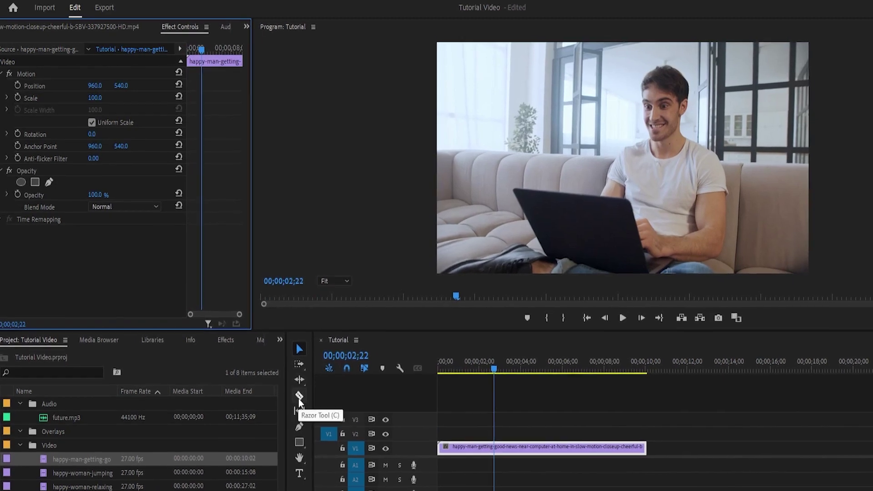
Cut the V1 clip with the Razor Tool at 00;00;02;22 and at about 00;00;06;00.
left_click(298, 393)
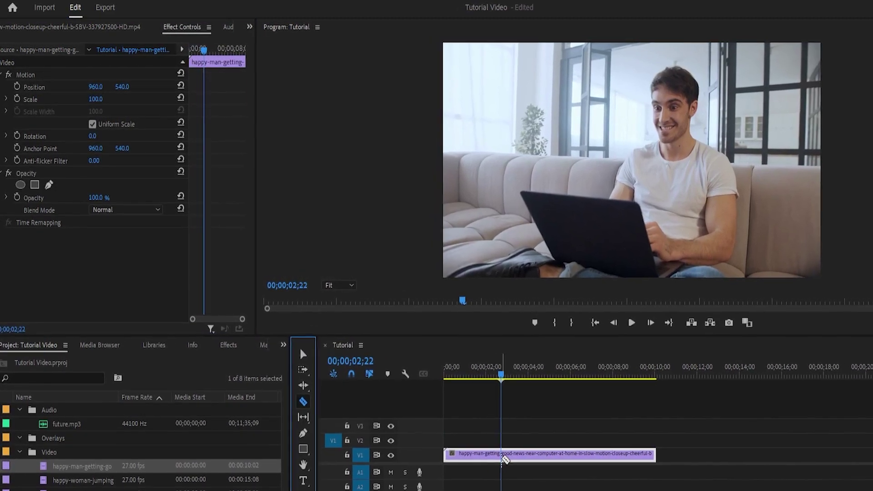
left_click(503, 456)
left_click(571, 456)
Scrub through the first two segments, return to the Selection Tool, and leave the playhead at 00;00;01;02.
left_click_drag(510, 383, 492, 412)
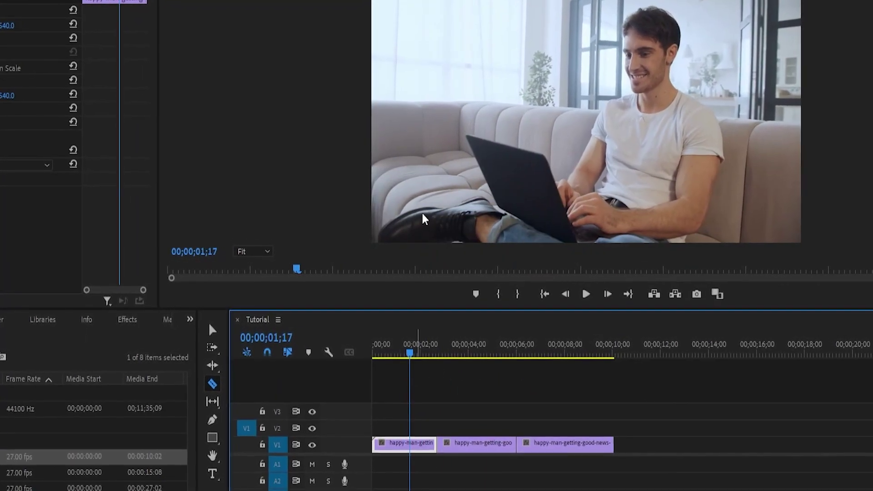
left_click(123, 1)
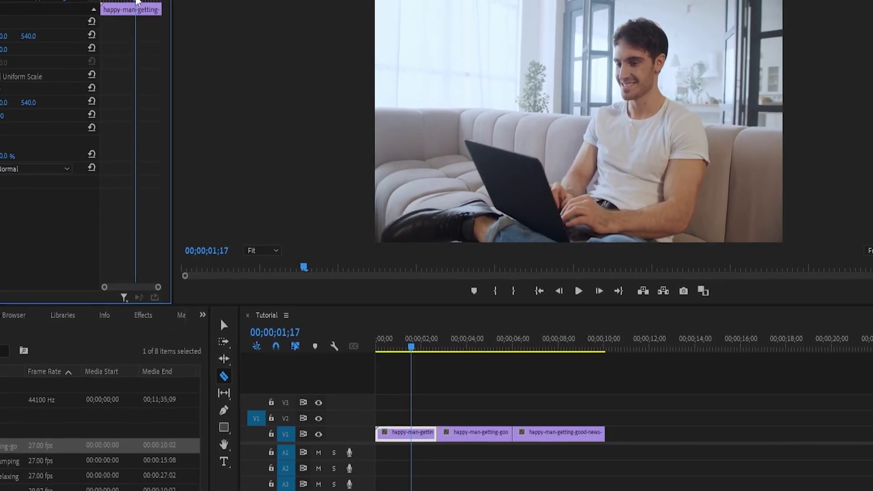
left_click_drag(137, 2, 126, 4)
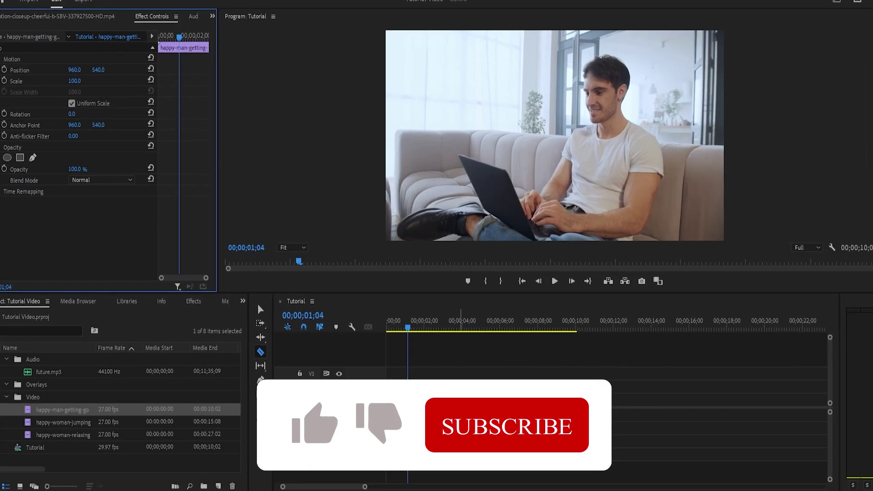
left_click(403, 335)
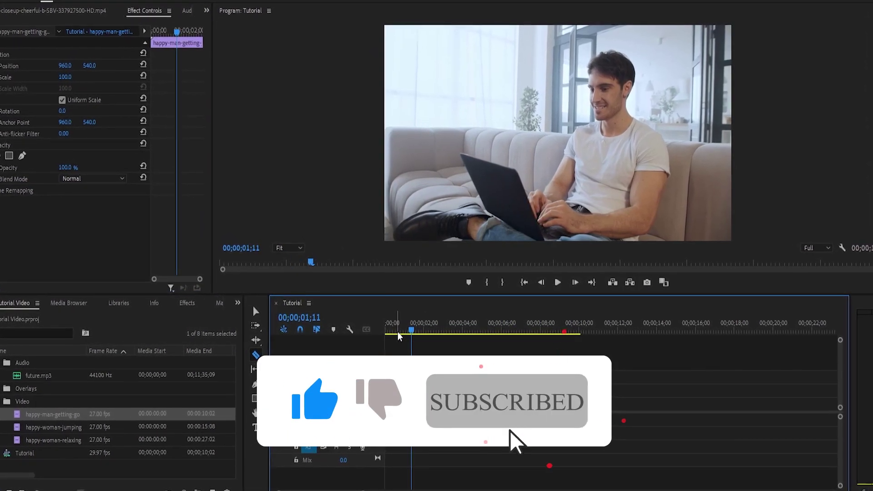
left_click_drag(398, 335, 451, 341)
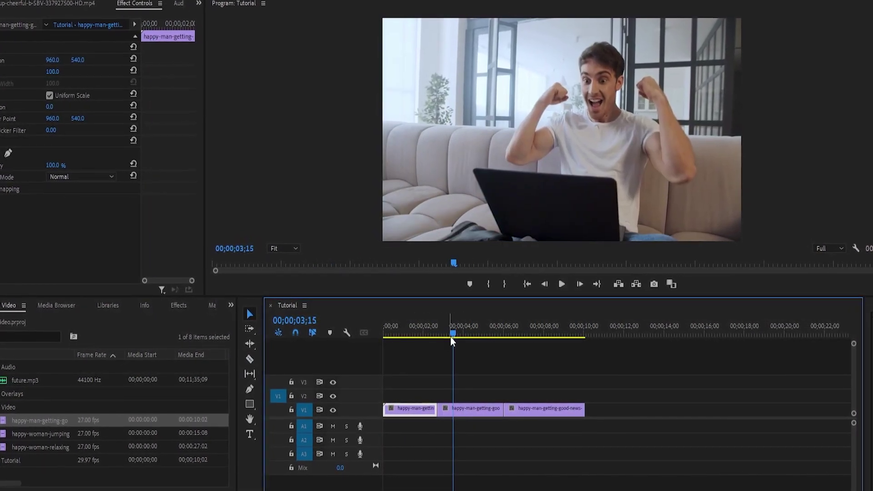
left_click(404, 336)
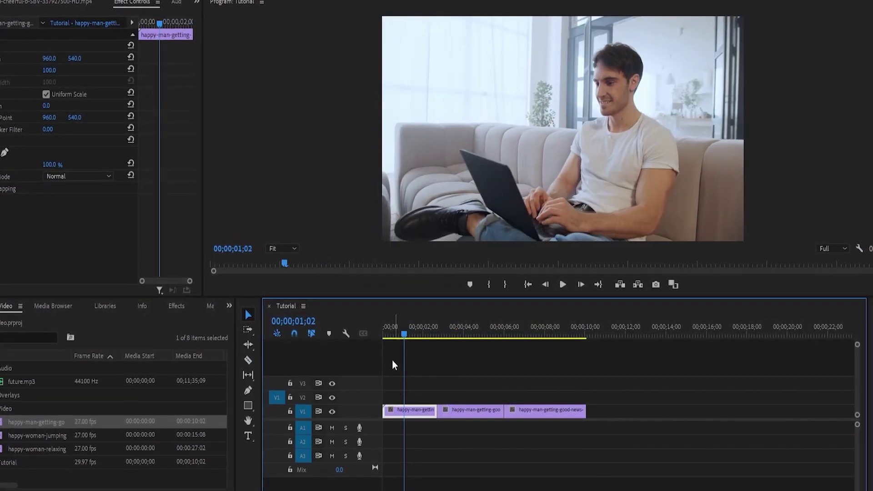
Try deleting the first segment on V1 twice, undoing the deletion each time.
mouse_move(410, 411)
left_mouse_down()
mouse_move(425, 412)
mouse_move(412, 412)
left_mouse_up()
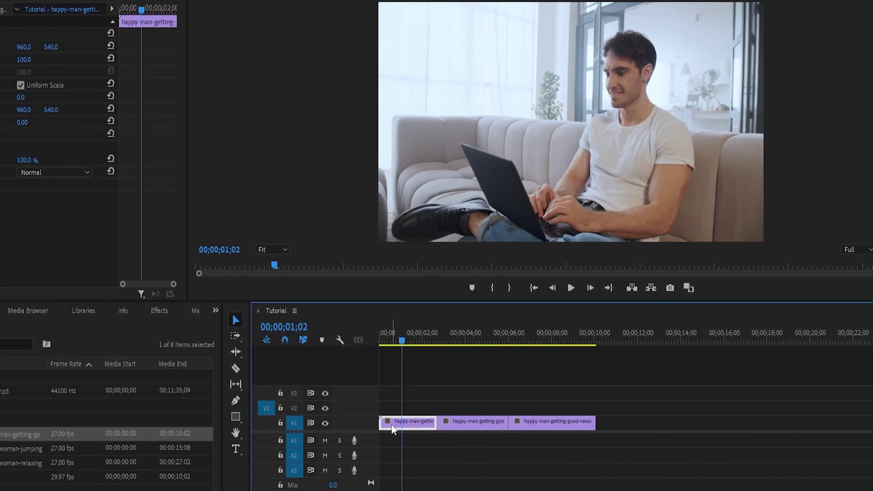
key("Delete")
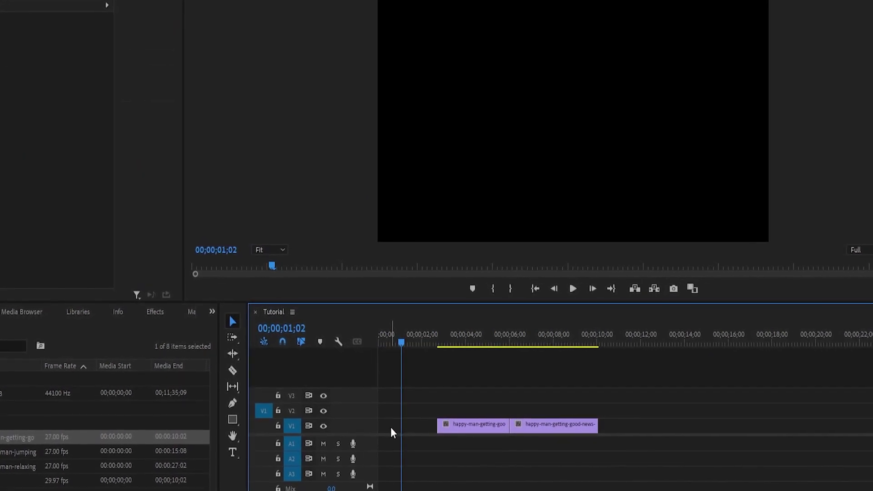
key("ctrl+z")
mouse_move(401, 342)
left_mouse_down()
mouse_move(411, 346)
mouse_move(406, 356)
left_mouse_up()
left_click(421, 430)
key("Delete")
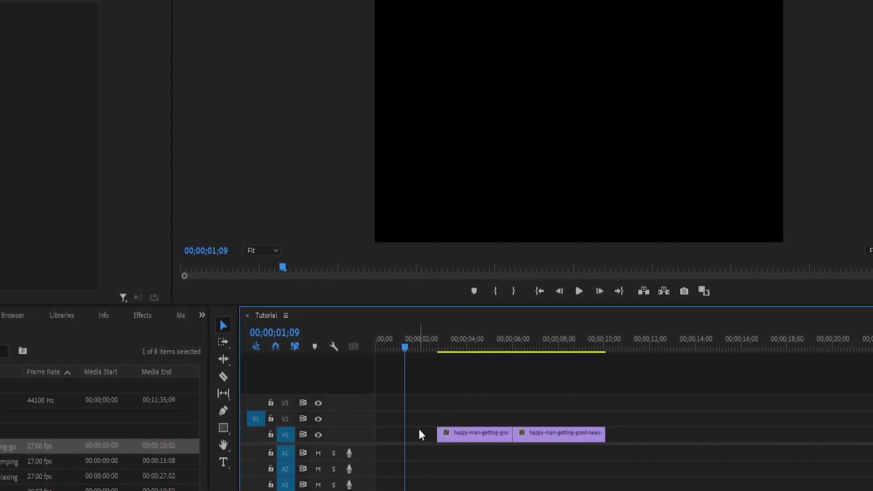
key("ctrl+z")
Try deleting the middle segment on V1, scrub within the gap to 00;00;04;07, and undo the deletion.
left_click(473, 434)
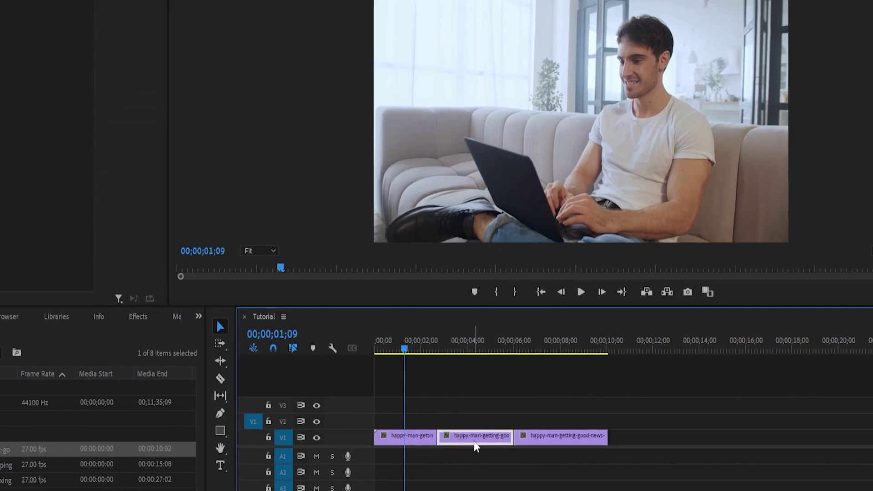
left_click(464, 368)
key("Delete")
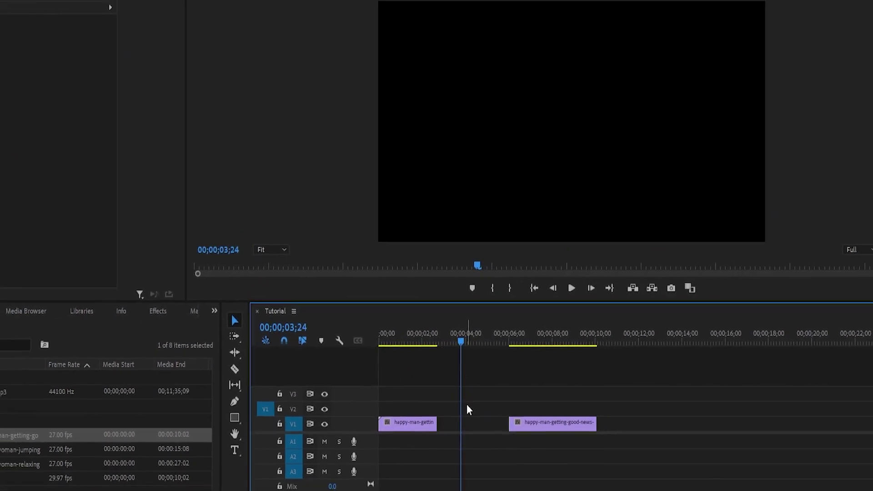
mouse_move(462, 346)
left_mouse_down()
mouse_move(479, 350)
mouse_move(470, 343)
left_mouse_up()
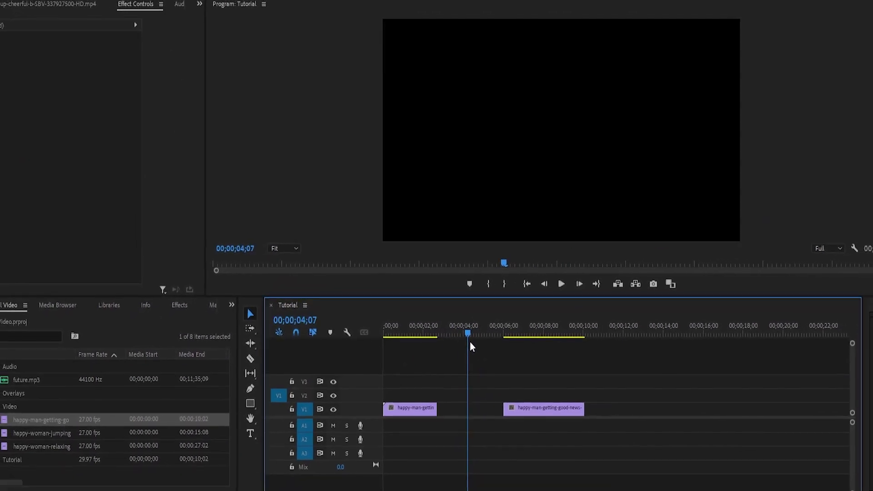
key("ctrl+z")
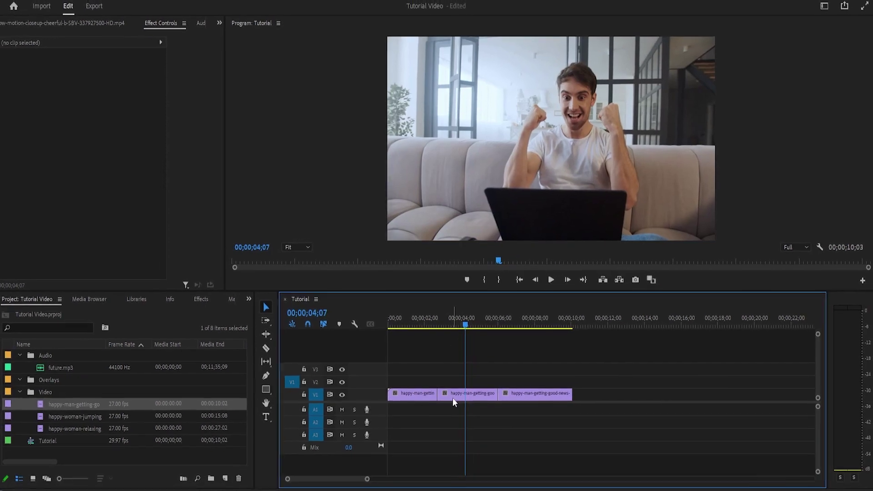
Delete the middle segment again with the playhead at 00;00;05;03, activate the Track Select Forward Tool, and undo the deletion.
left_click(453, 401)
left_click_drag(461, 324, 482, 325)
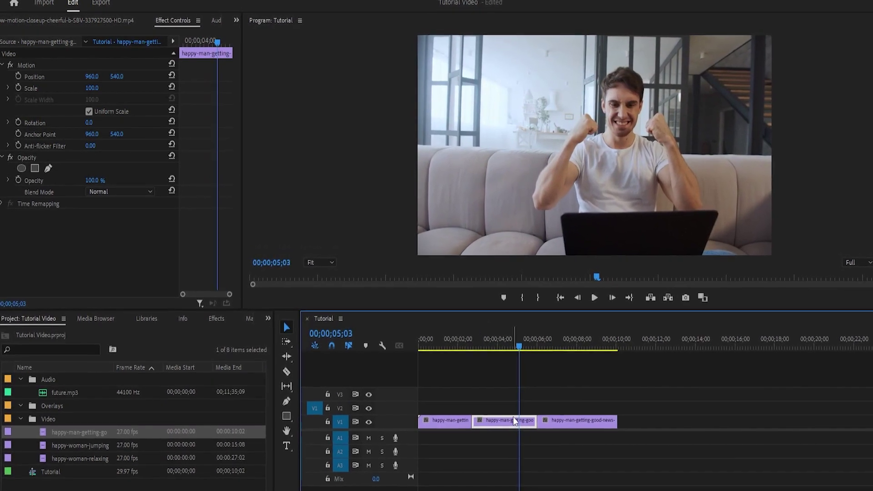
key("Delete")
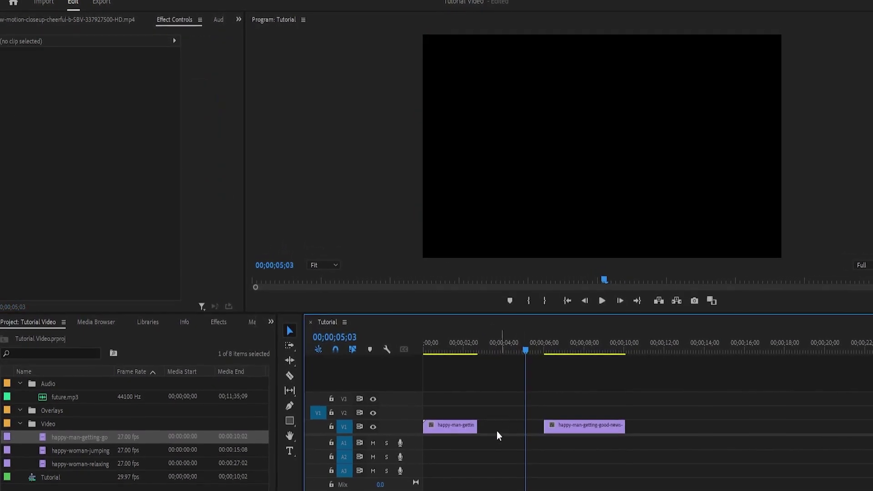
left_click(296, 354)
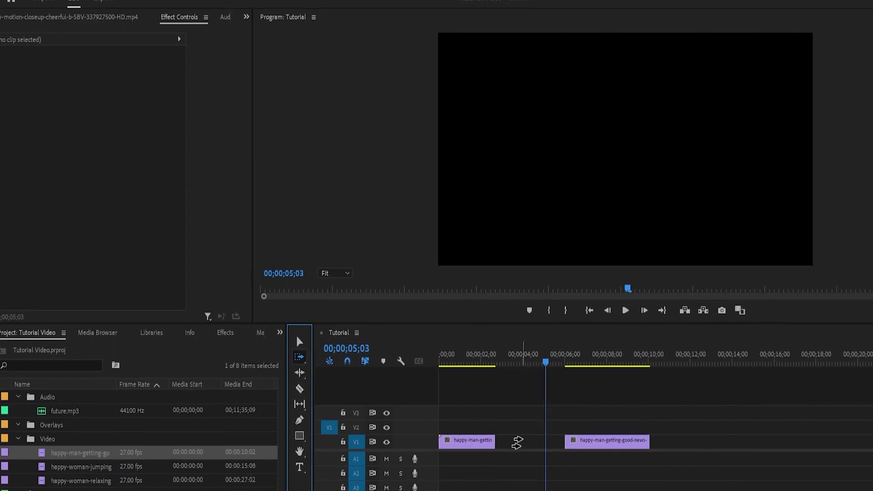
key("ctrl+z")
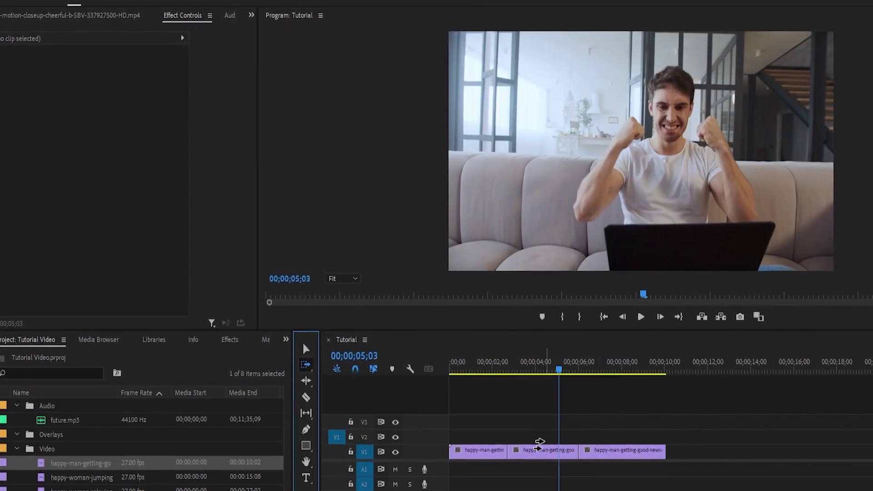
Return to the Selection Tool and select the first segment on V1 with the playhead at 00;00;00;20.
left_click(309, 352)
left_click(469, 455)
left_click(476, 427)
left_click(480, 384)
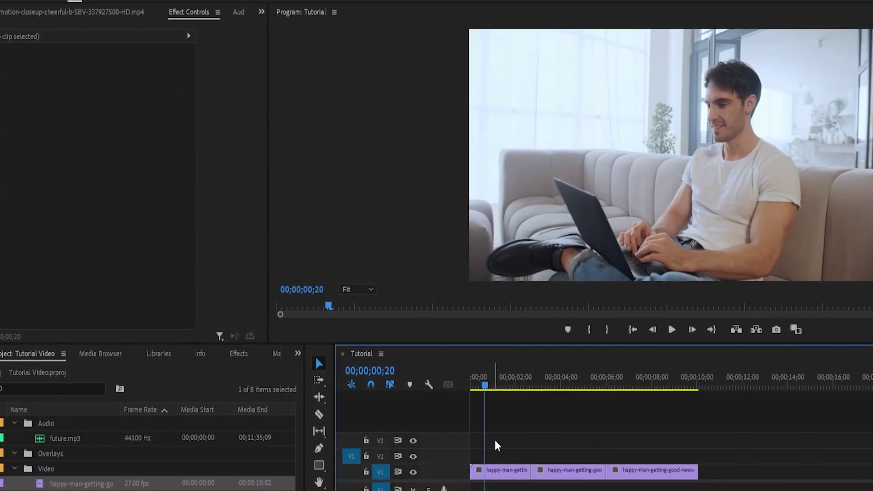
left_click(492, 465)
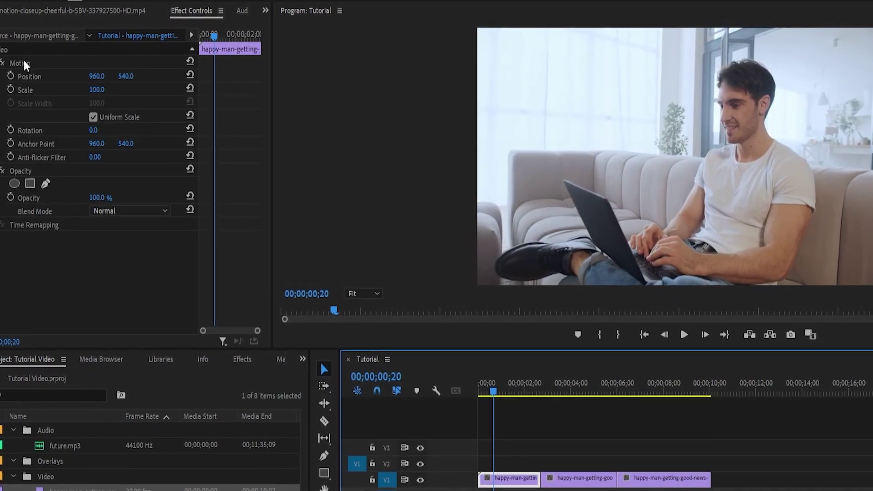
Scale the first segment to 41 and back up to 78, and shift its position to 966, 487.
left_click(26, 91)
left_click_drag(94, 91, 66, 88)
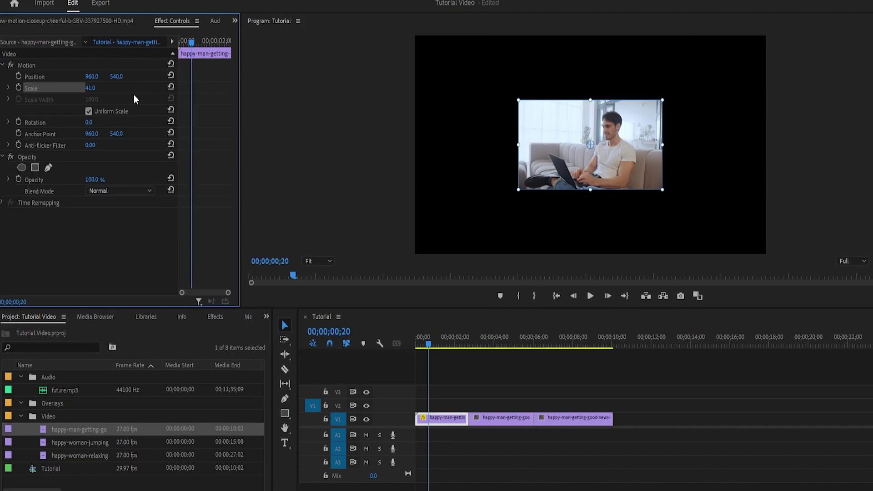
left_click_drag(86, 87, 101, 88)
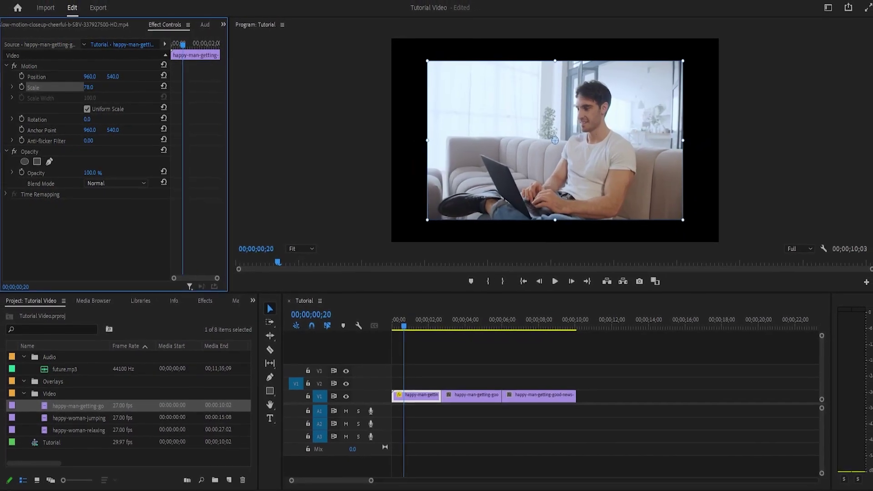
left_click(567, 127)
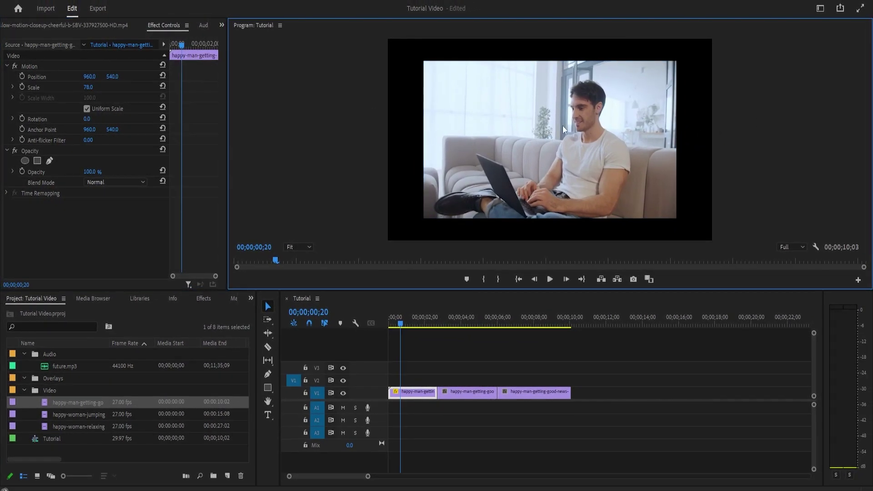
left_click(558, 124)
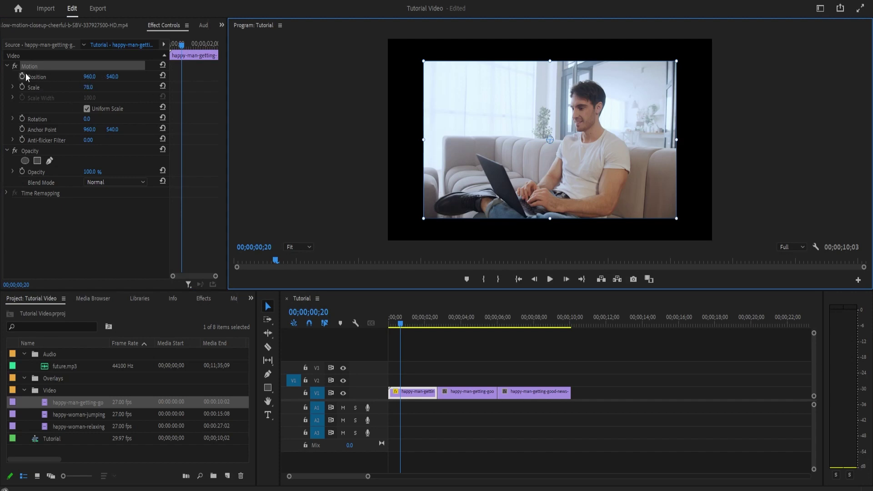
mouse_move(88, 80)
left_mouse_down()
mouse_move(112, 80)
mouse_move(66, 81)
mouse_move(151, 80)
mouse_move(45, 82)
mouse_move(86, 81)
mouse_move(67, 82)
mouse_move(75, 82)
left_mouse_up()
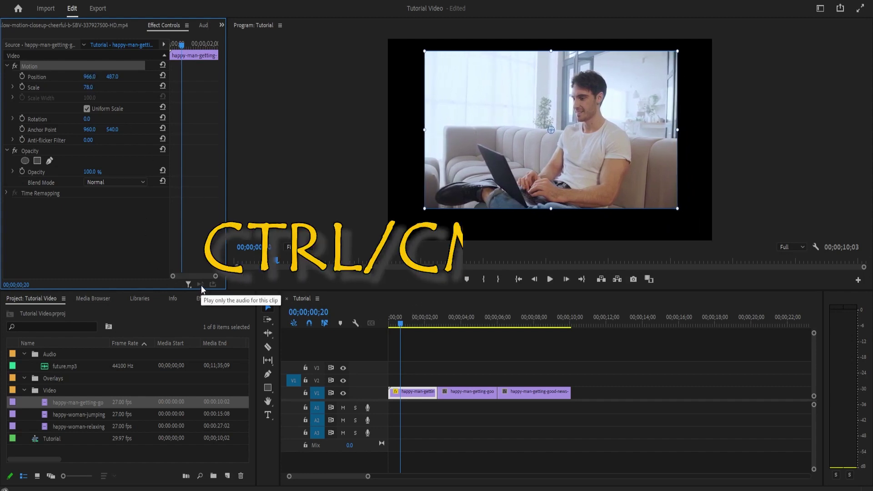
Undo the position and scale changes on the first segment, and scrub the playhead to 00;00;01;14.
key("ctrl+z")
key("ctrl+z")
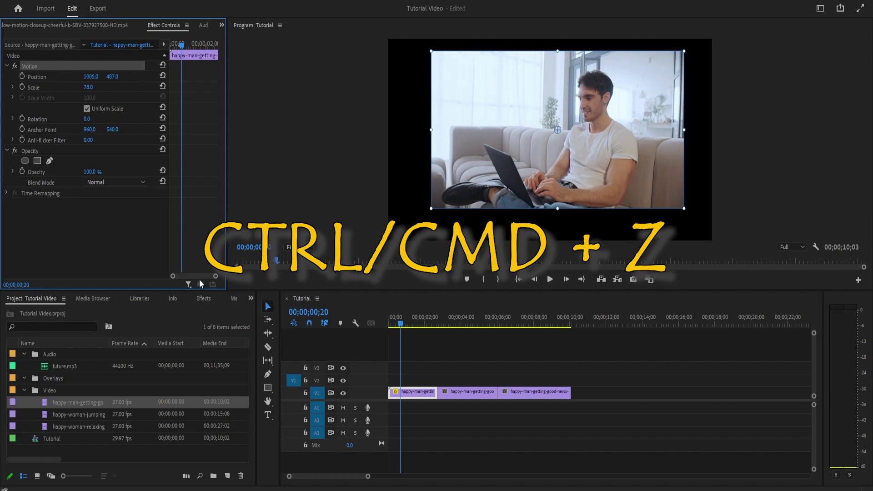
key("ctrl+z")
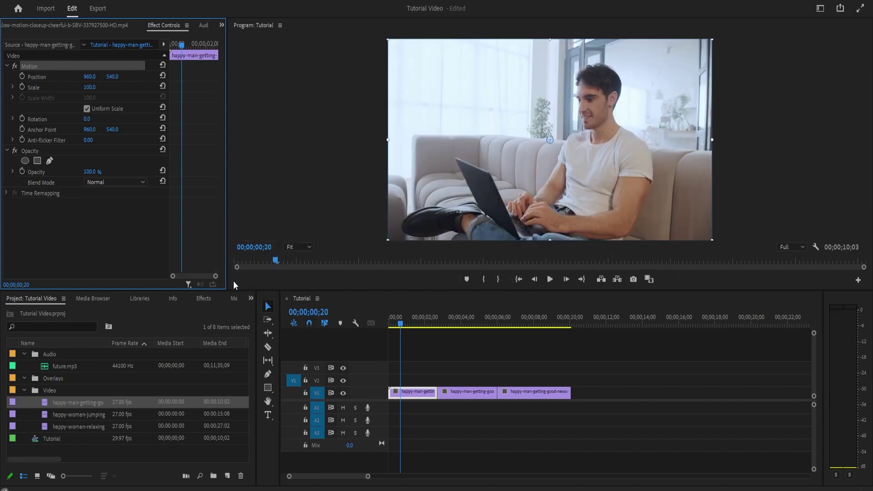
left_click(405, 330)
key("space")
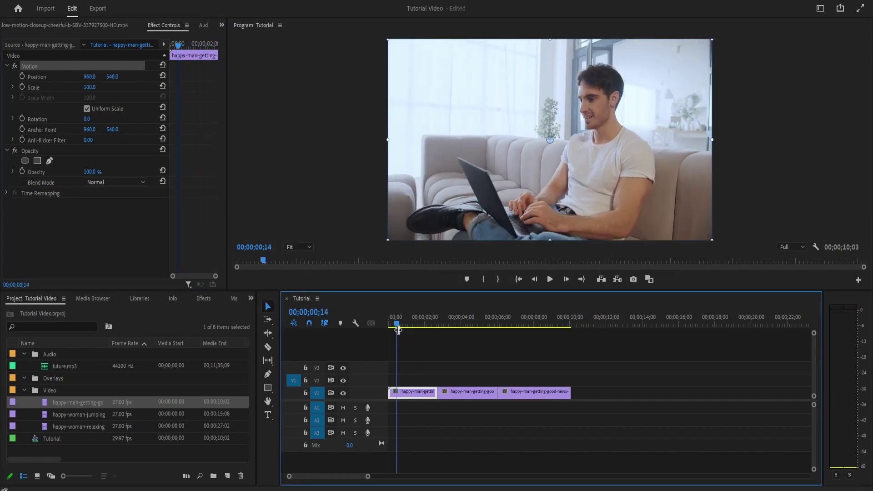
left_click(416, 328)
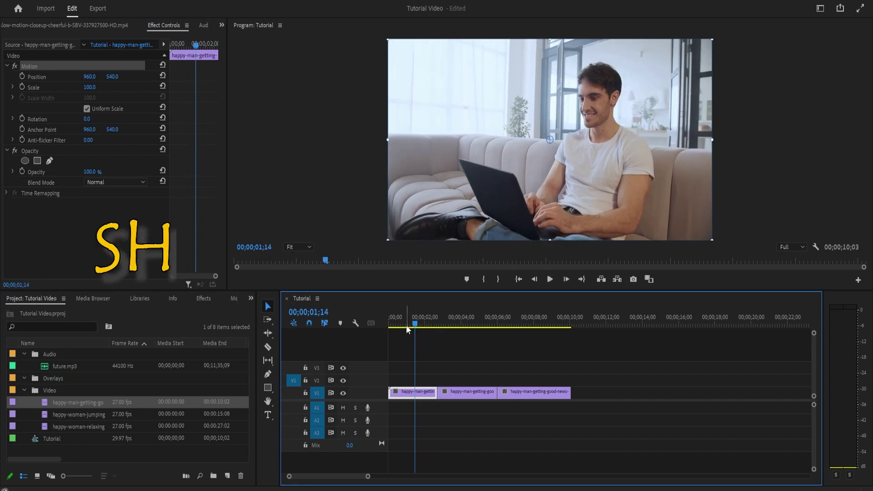
Redo the first segment's scaling to 41, cancelling the Export Frame dialog each time.
key("ctrl+shift+z")
key("ctrl+shift+z")
key("ctrl+shift+e")
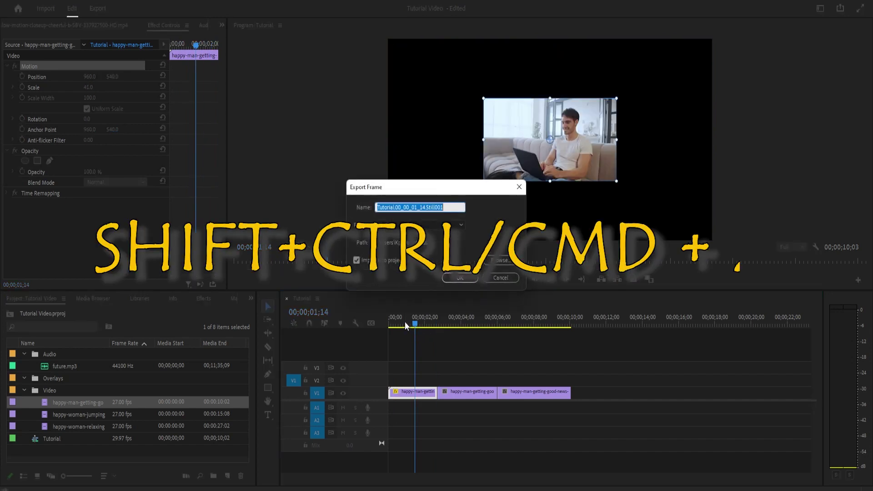
left_click(498, 279)
key("ctrl+shift+e")
left_click(503, 278)
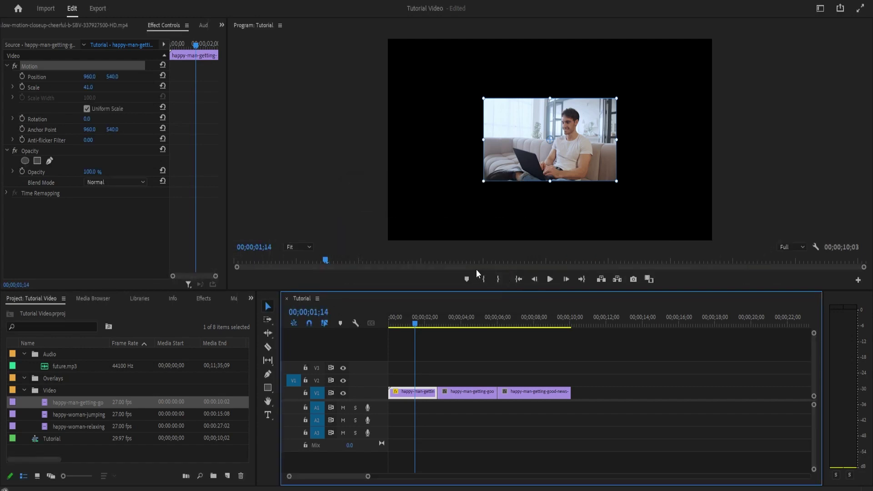
key("ctrl+shift+e")
left_click(501, 276)
Try disabling the first segment with the playhead at 00;00;01;27, and undo both that change and the scaling.
mouse_move(421, 324)
left_mouse_down()
mouse_move(454, 331)
mouse_move(424, 335)
left_mouse_up()
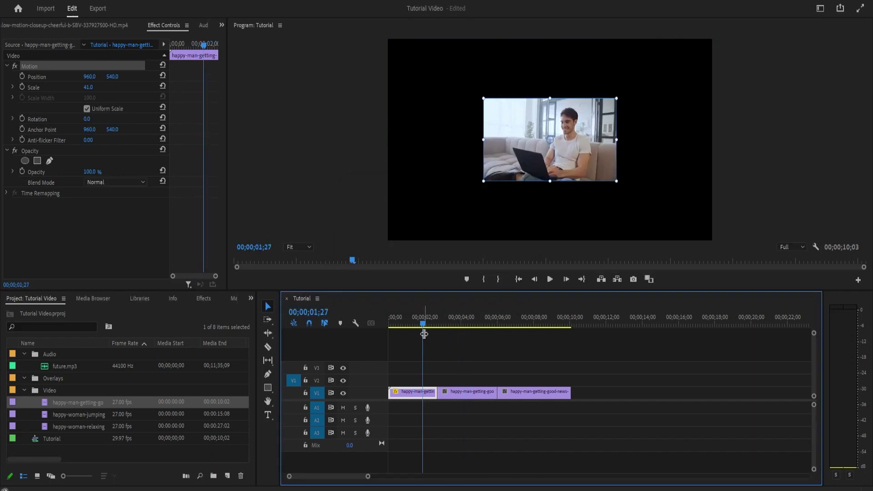
key("shift+e")
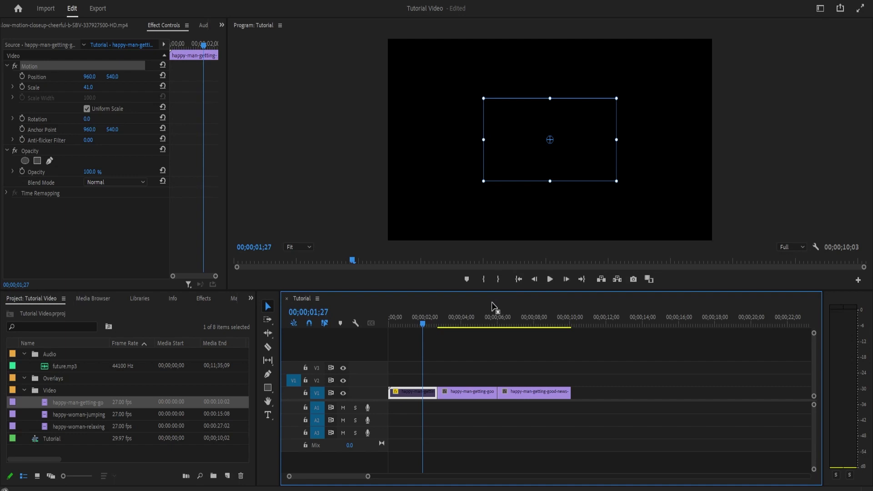
key("ctrl+v")
key("ctrl+z")
key("ctrl+z")
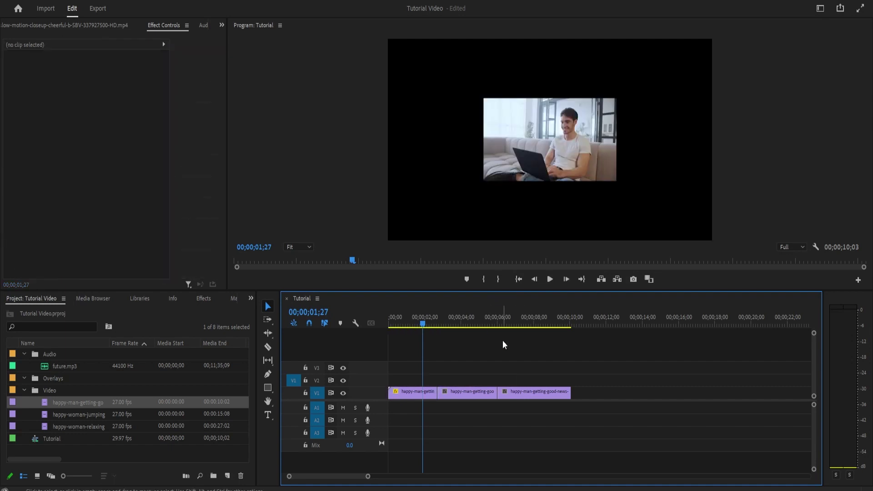
key("ctrl+shift+z")
key("ctrl+z")
key("ctrl+z")
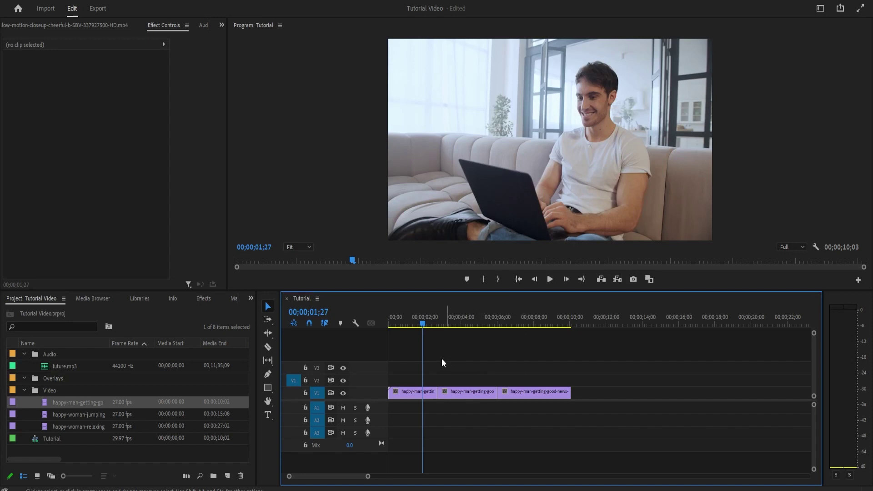
Select the first segment on V1 and set its opacity to 50%.
left_click(410, 393)
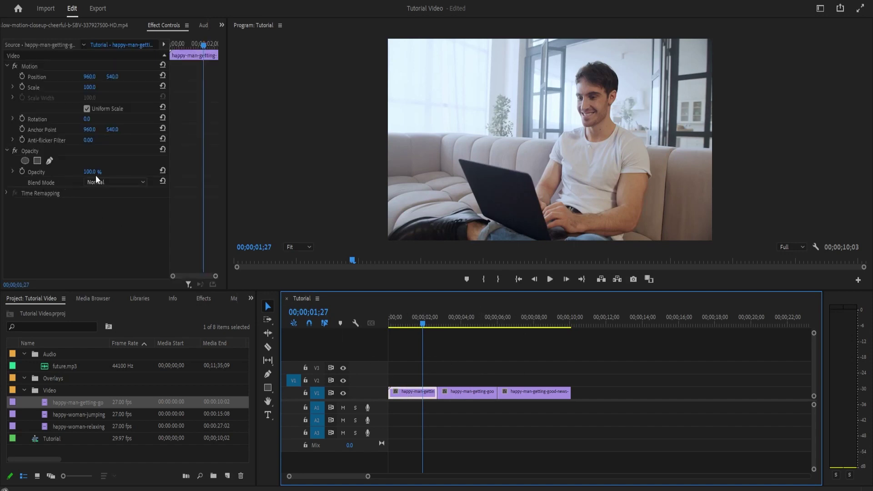
left_click_drag(90, 175, 75, 175)
type("50")
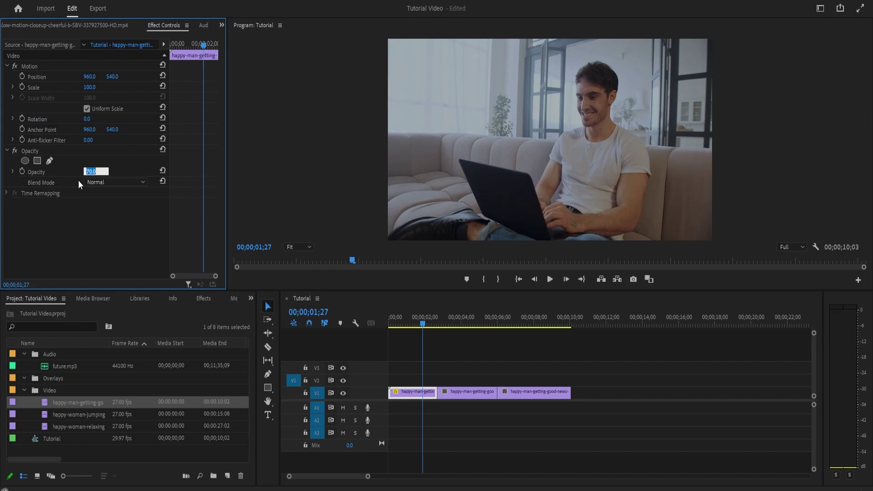
key("Return")
Move the semi-transparent first segment to V2 above the start of the middle segment and play back the overlay.
mouse_move(425, 324)
left_mouse_down()
mouse_move(403, 324)
mouse_move(420, 325)
left_mouse_up()
left_click_drag(403, 393, 455, 380)
mouse_move(452, 324)
left_mouse_down()
mouse_move(471, 326)
mouse_move(444, 331)
mouse_move(472, 337)
mouse_move(452, 340)
left_mouse_up()
mouse_move(456, 380)
left_mouse_down()
mouse_move(409, 380)
mouse_move(466, 381)
left_mouse_up()
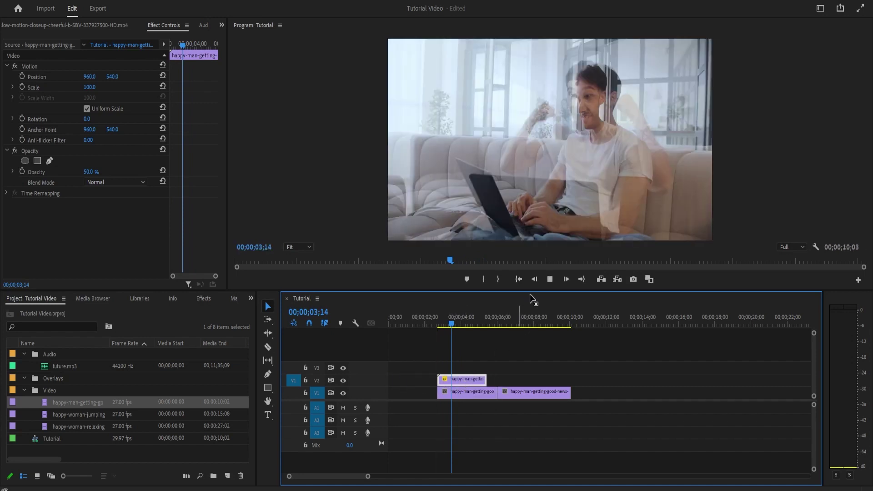
left_click(547, 280)
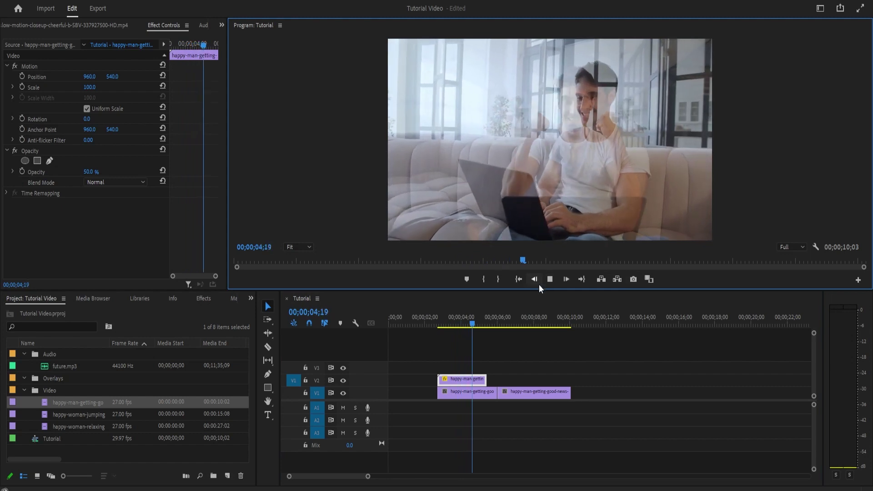
key("space")
Undo the move to V2 and the opacity changes, leaving the first segment selected and the playhead at 00;00;00;26.
key("ctrl+z")
left_click(414, 312)
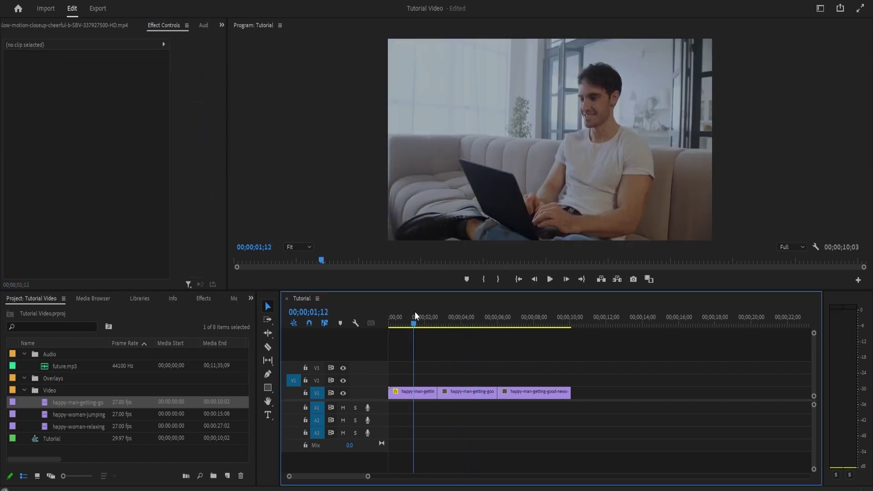
left_click_drag(413, 315, 436, 332)
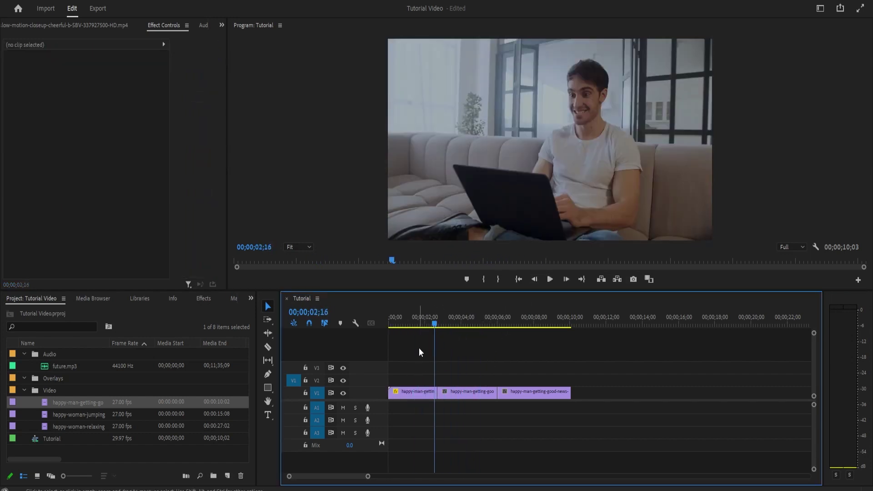
left_click(417, 390)
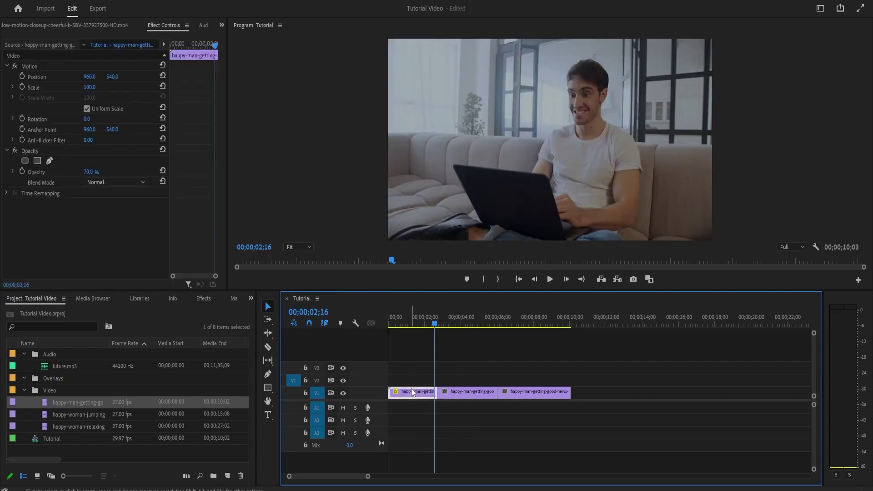
left_click_drag(434, 325, 405, 327)
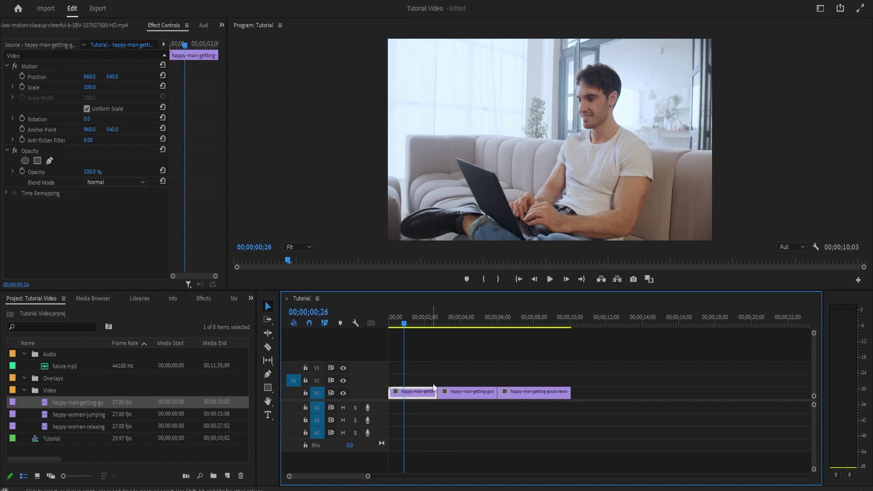
Set the middle segment's speed to 80.3% without reversing it, and play it back from 00;00;03;00.
left_click(443, 323)
left_click(459, 393)
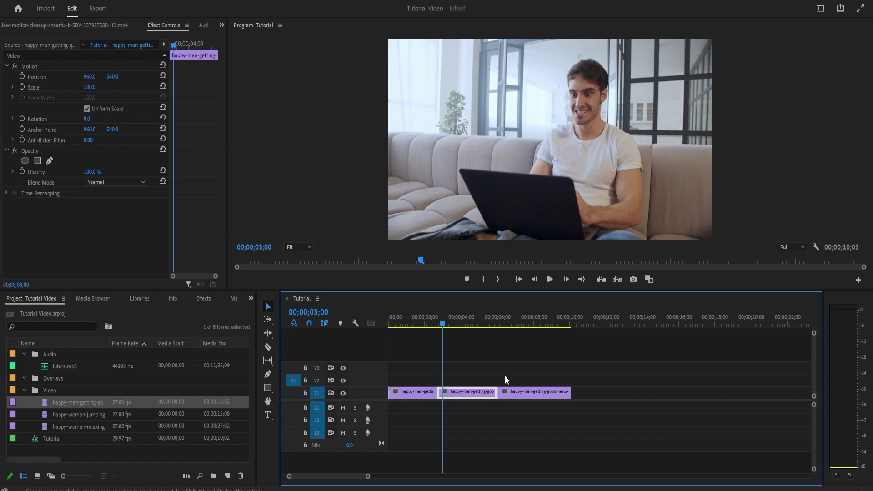
right_click(450, 396)
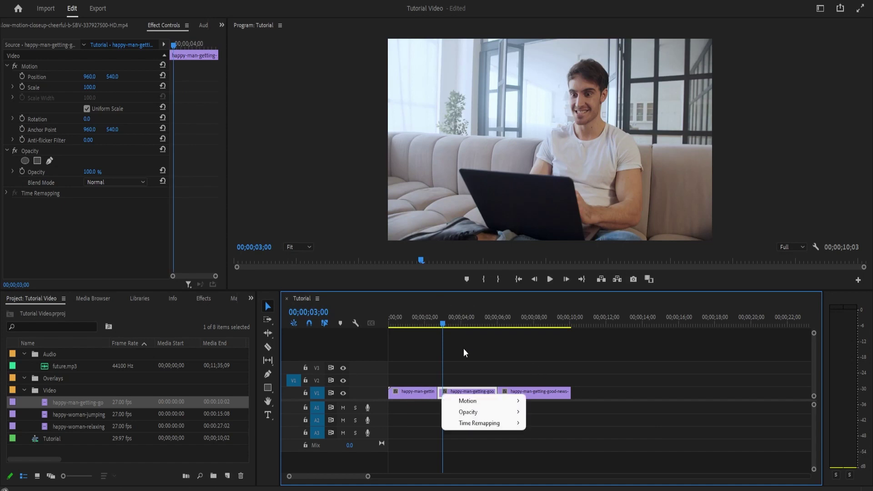
left_click(478, 391)
right_click(477, 391)
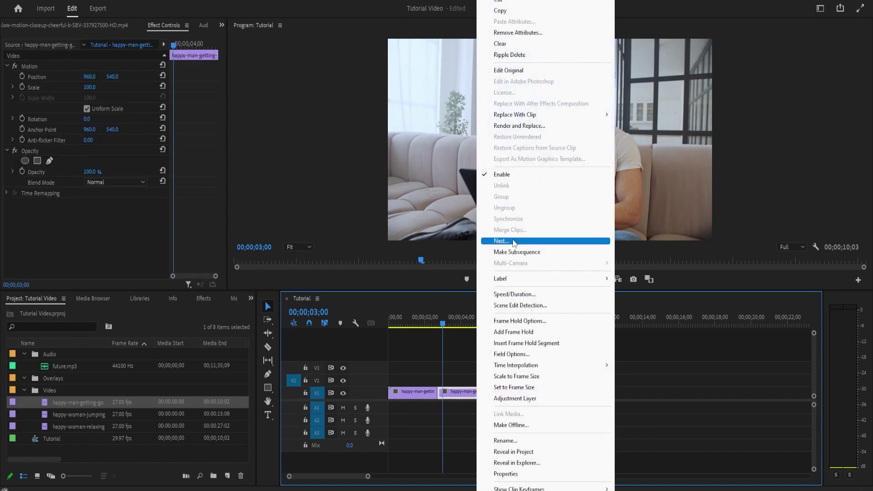
left_click(509, 294)
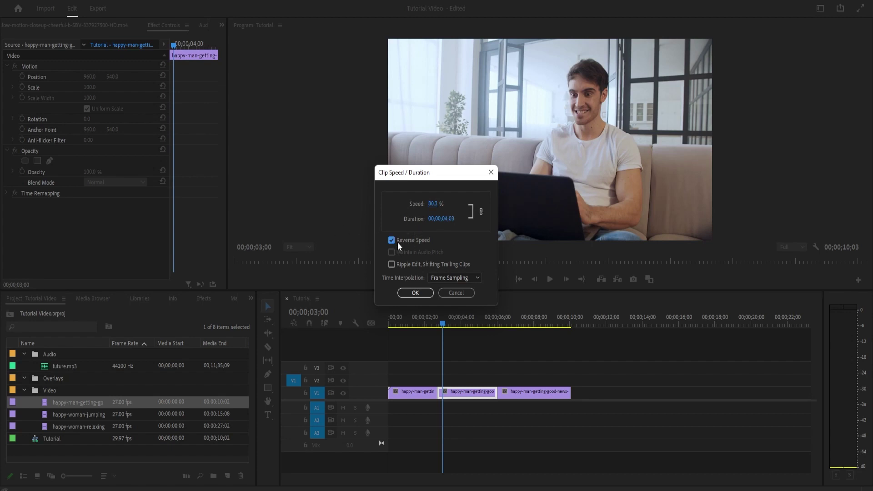
left_click(415, 293)
key("space")
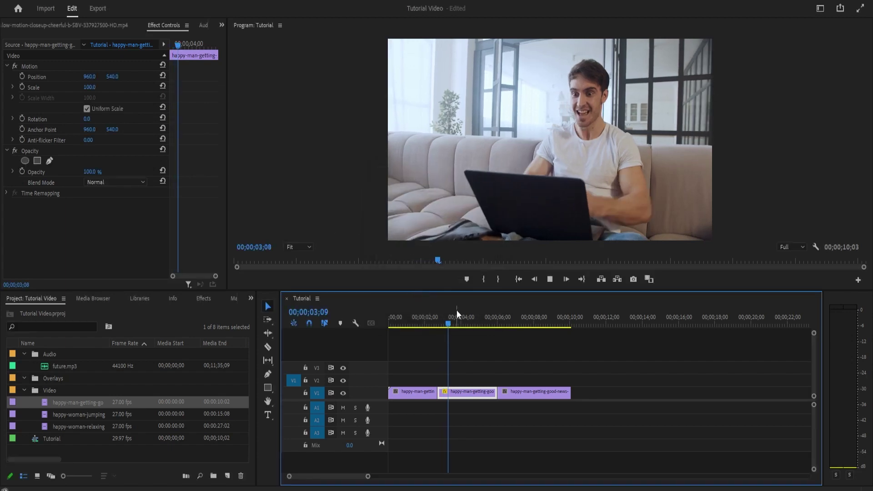
key("space")
Slow the middle segment down further through its Speed/Duration settings.
right_click(462, 392)
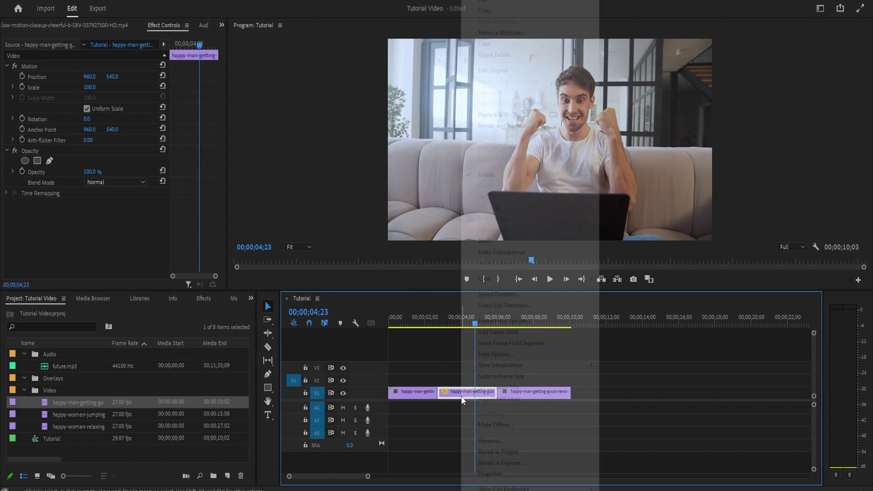
left_click(486, 294)
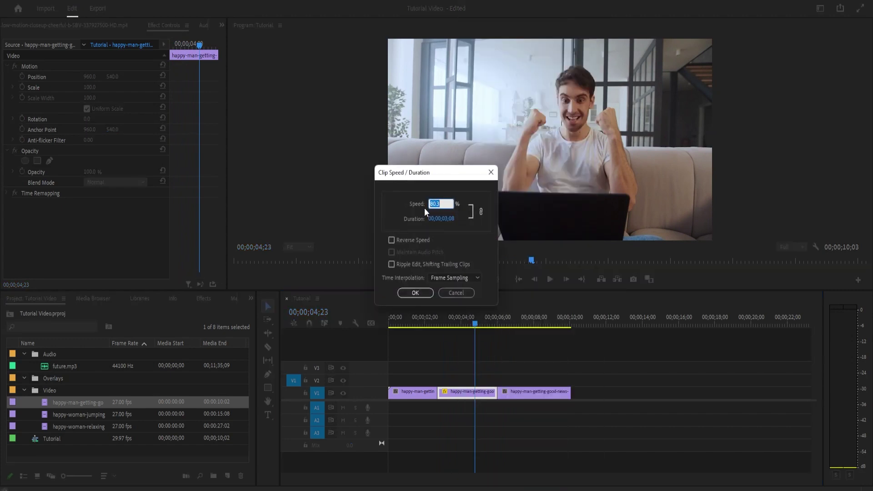
key("Return")
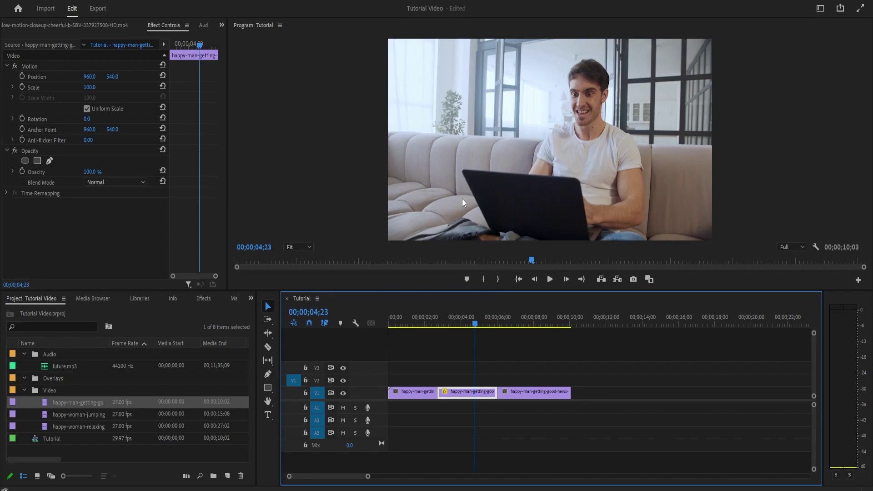
Set the middle segment's speed to 200% and play it back from the segment's start.
right_click(468, 391)
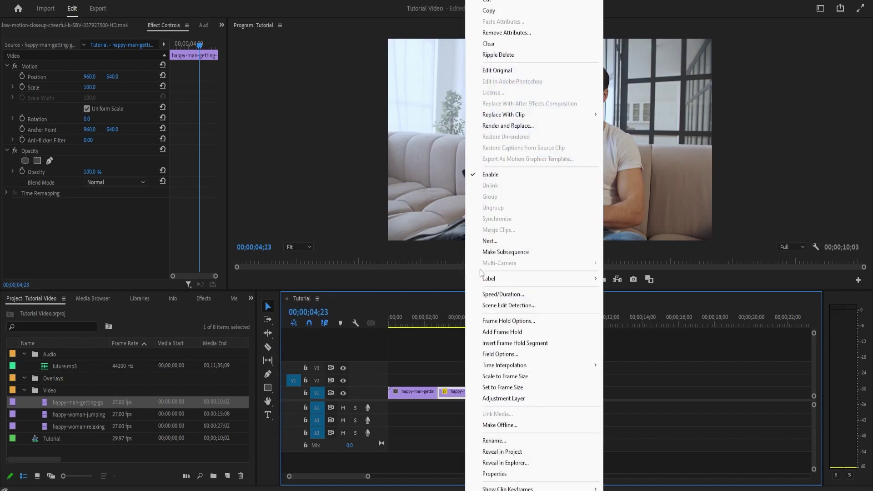
left_click(489, 297)
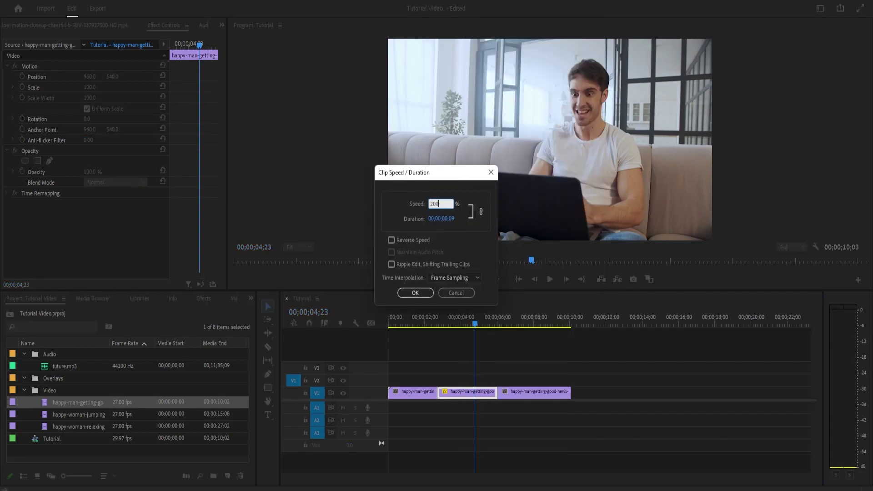
type("200")
key("Return")
left_click(440, 317)
key("space")
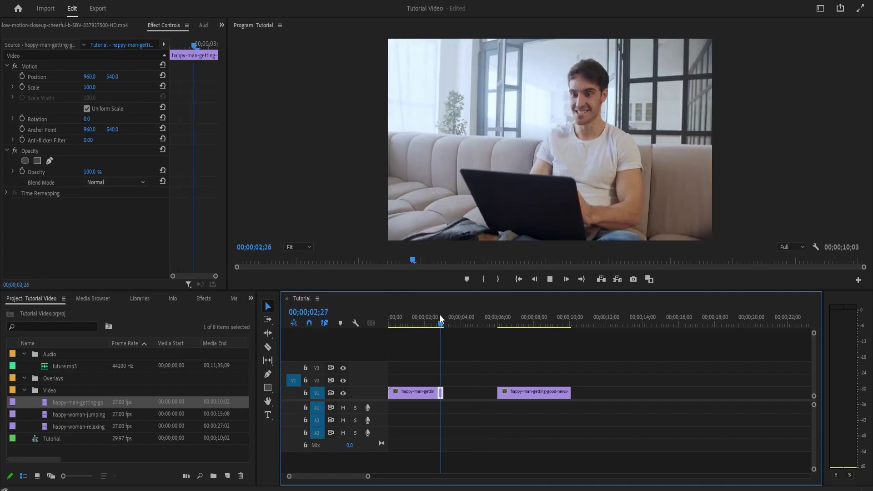
key("space")
left_click_drag(448, 325, 423, 327)
Add future.mp3 to track A1 at the start of the sequence and place the playhead at 00;00;02;11.
left_click_drag(47, 363, 186, 377)
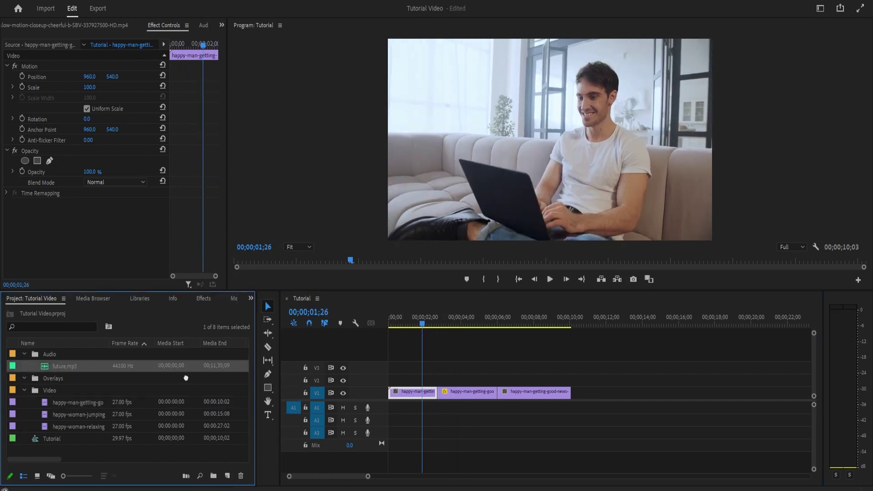
left_click_drag(368, 409, 389, 407)
left_click_drag(366, 476, 566, 471)
key("=")
key("=")
key("=")
key("=")
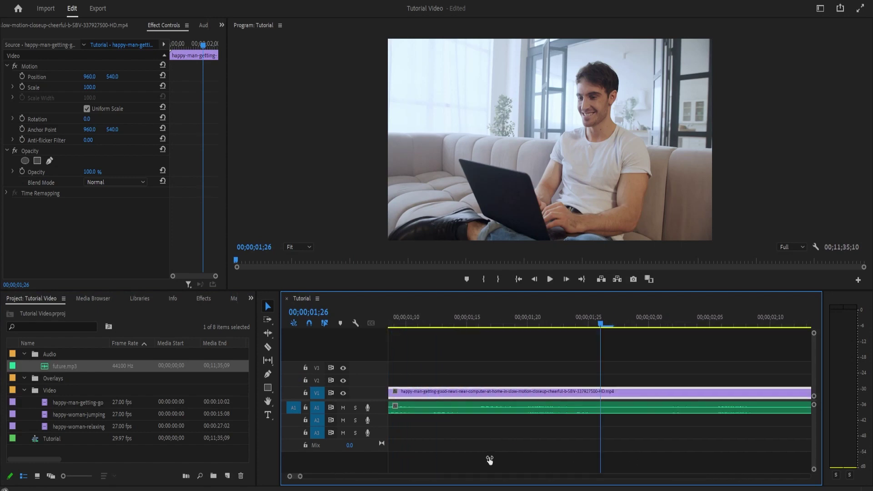
left_click(423, 325)
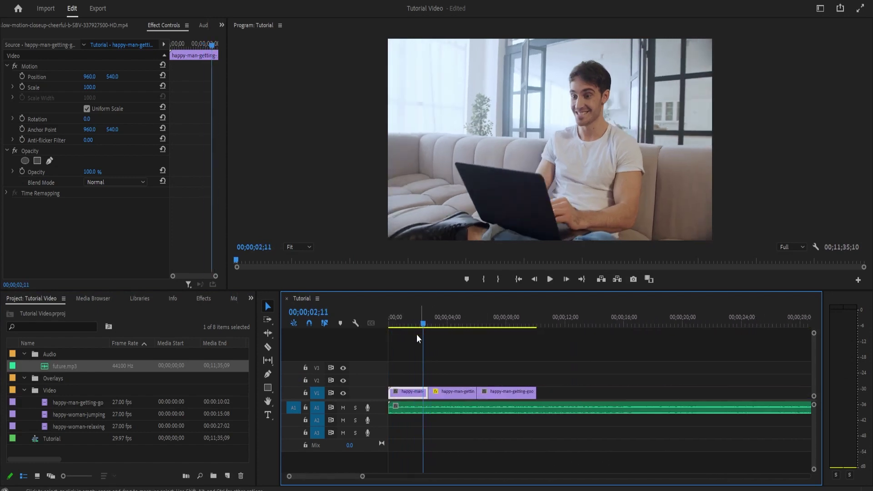
Enlarge track A1, select the future.mp3 clip and reveal its Volume properties.
left_click_drag(379, 412, 430, 428)
left_click(435, 425)
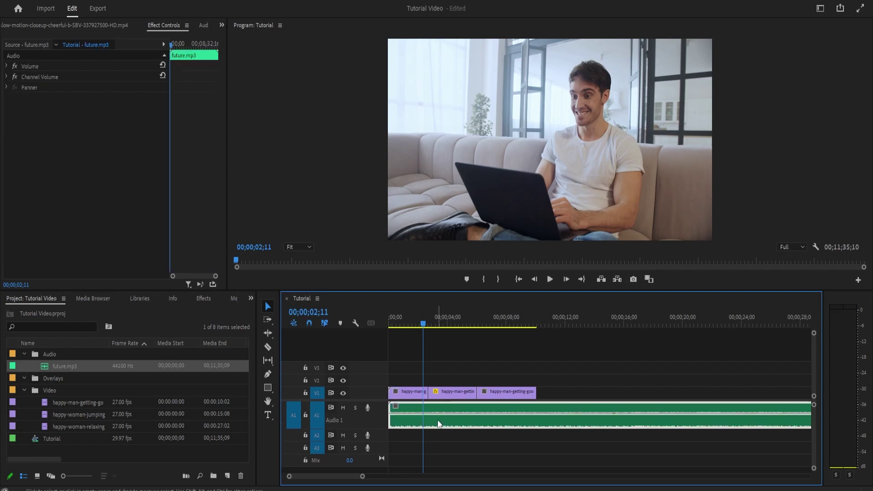
left_click(6, 66)
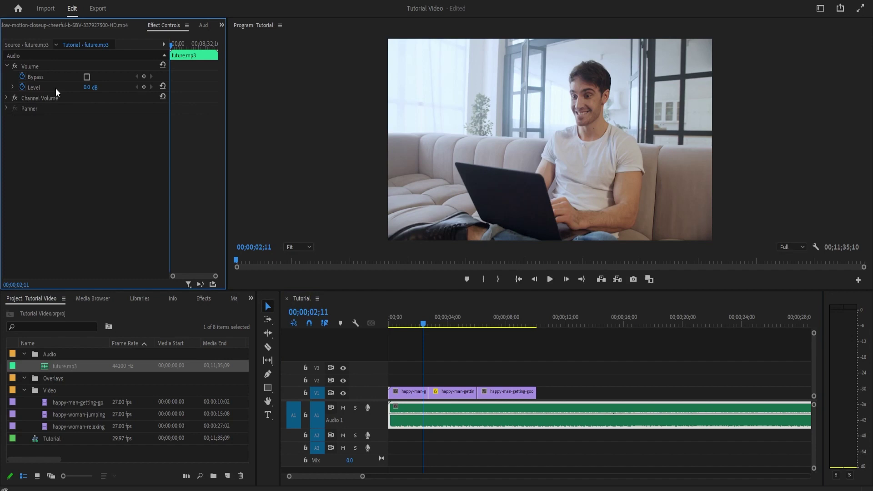
Lower the future.mp3 clip's volume level to -1.4 dB.
key("ctrl+s")
left_click_drag(90, 87, 94, 86)
left_click_drag(93, 87, 97, 86)
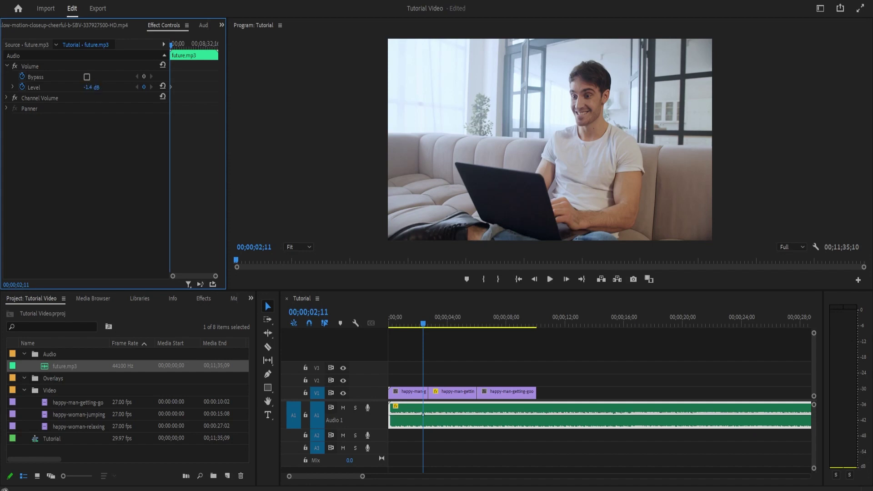
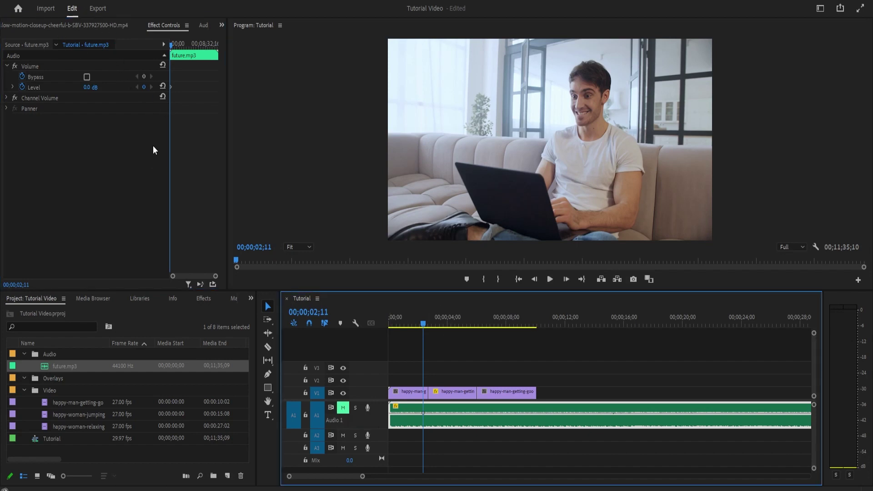
Apply the Mirror effect from the Distort video effects to the first segment on V1.
left_click(408, 394)
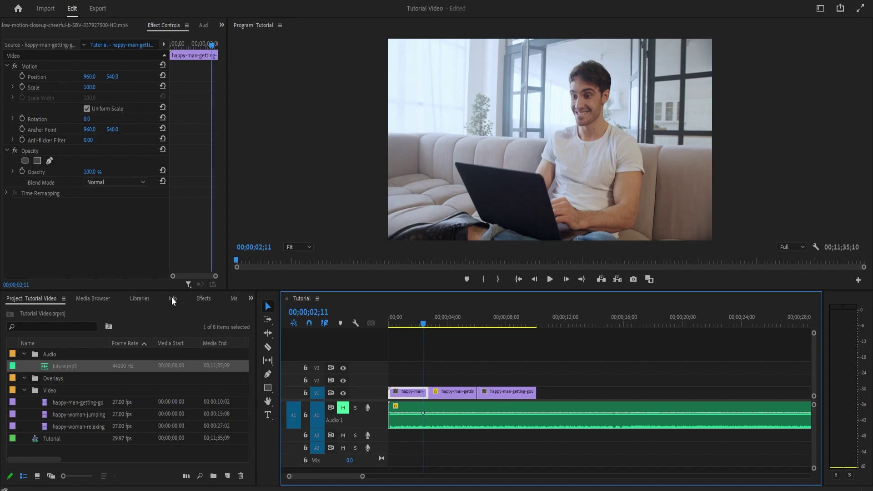
left_click(202, 299)
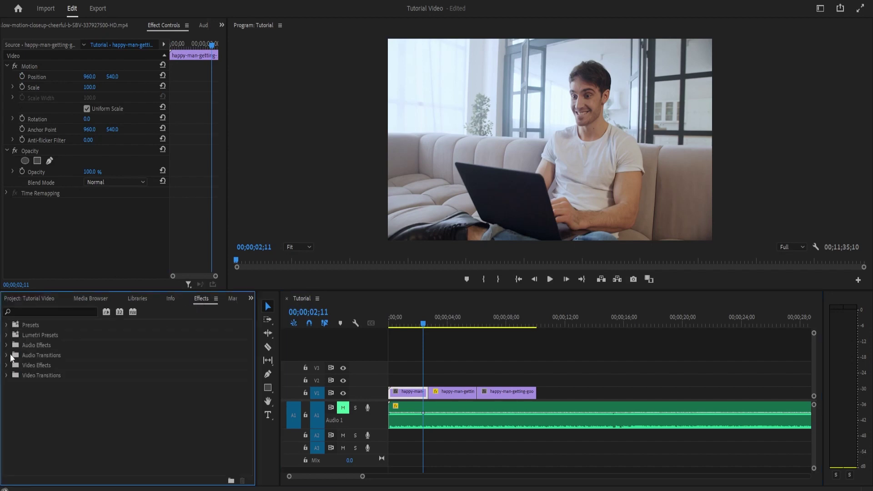
left_click(5, 376)
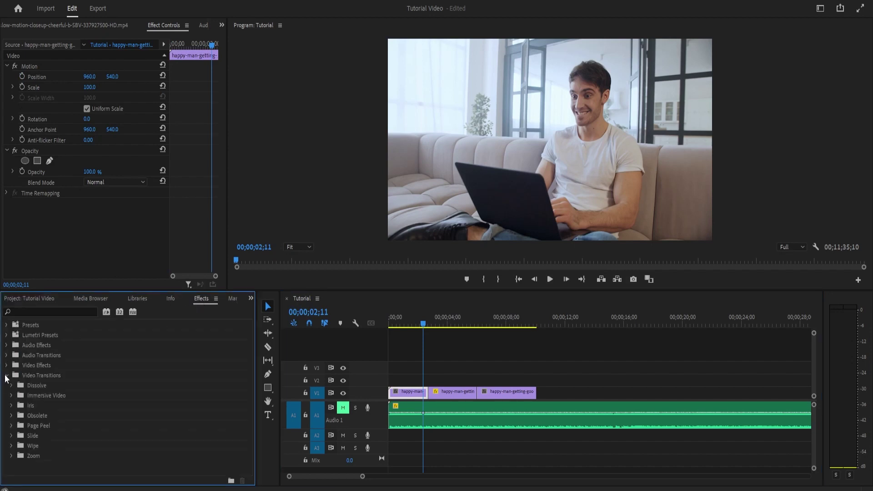
left_click(7, 375)
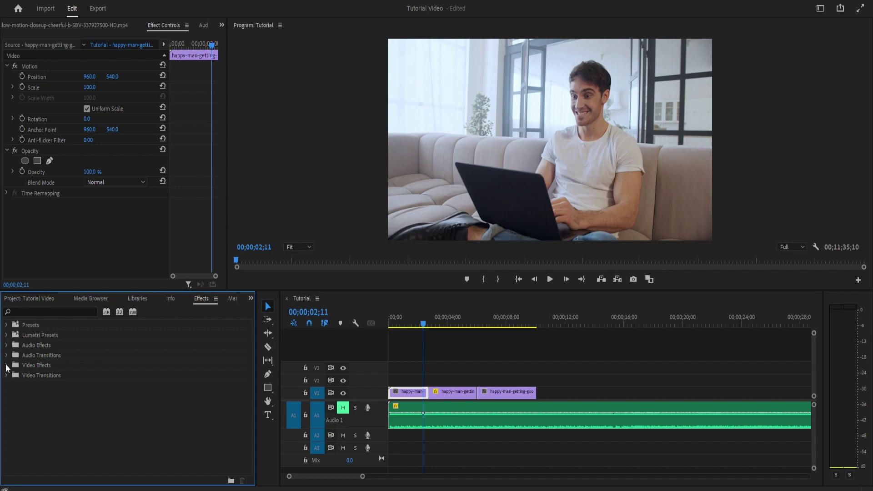
left_click(5, 366)
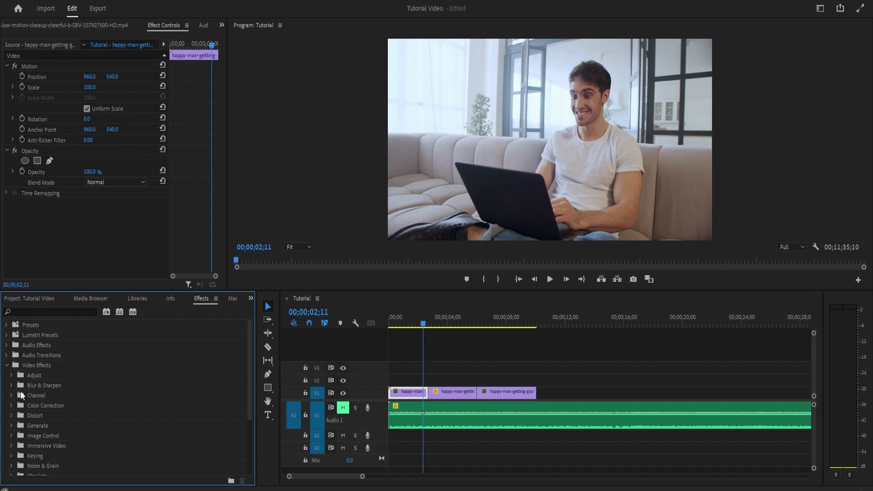
left_click(23, 369)
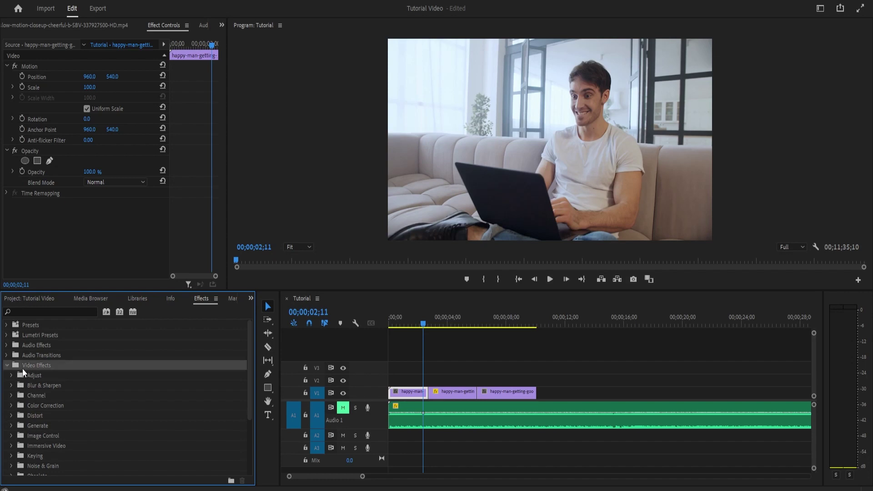
left_click(11, 415)
left_click_drag(38, 456, 399, 392)
Set the Mirror effect's horizontal reflection center to 1289.0 at 00;00;01;02, and play back the first segment from near its start.
mouse_move(418, 328)
left_mouse_down()
mouse_move(384, 325)
mouse_move(424, 329)
mouse_move(403, 333)
left_mouse_up()
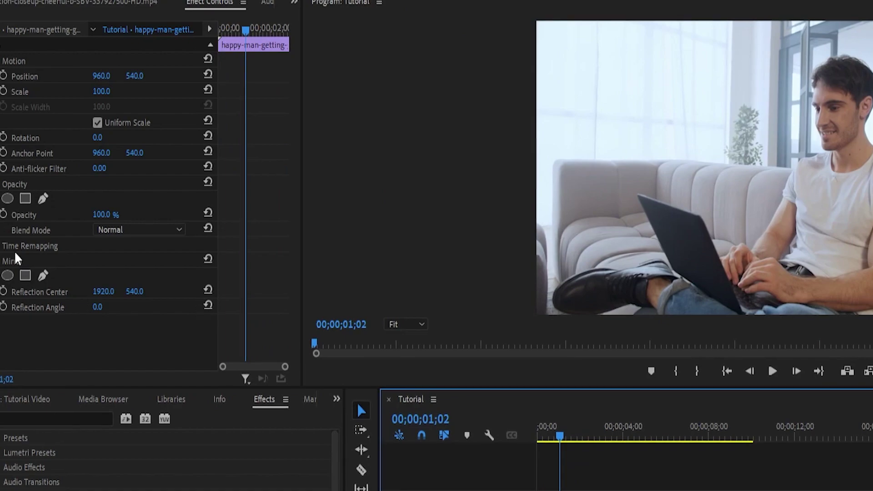
left_click(24, 204)
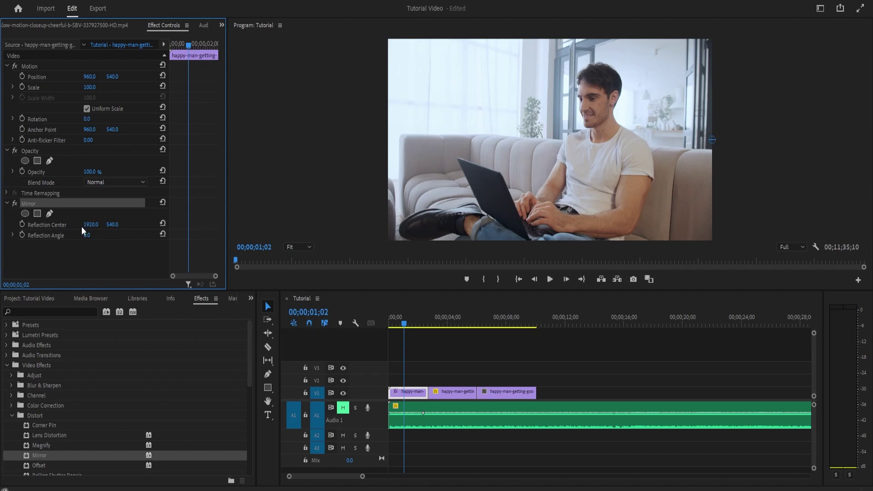
left_click_drag(90, 228, 165, 225)
mouse_move(91, 224)
left_mouse_down()
mouse_move(16, 224)
mouse_move(76, 225)
left_mouse_up()
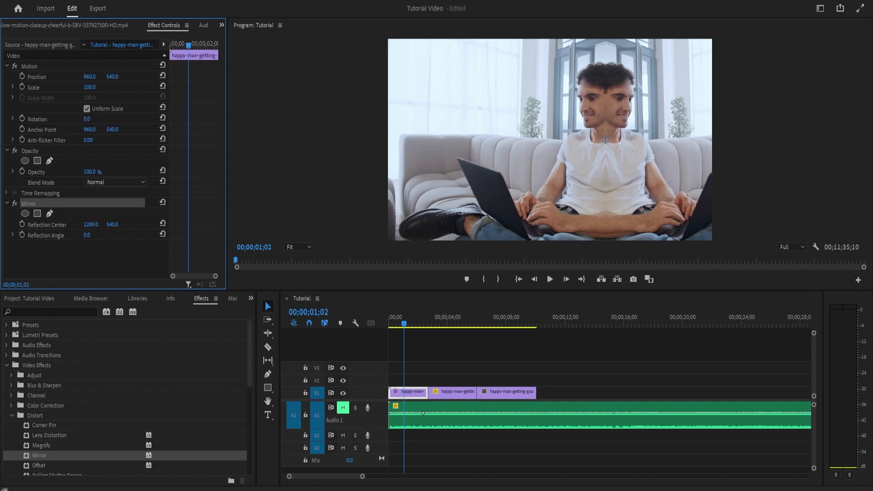
left_click_drag(402, 321, 394, 322)
key("space")
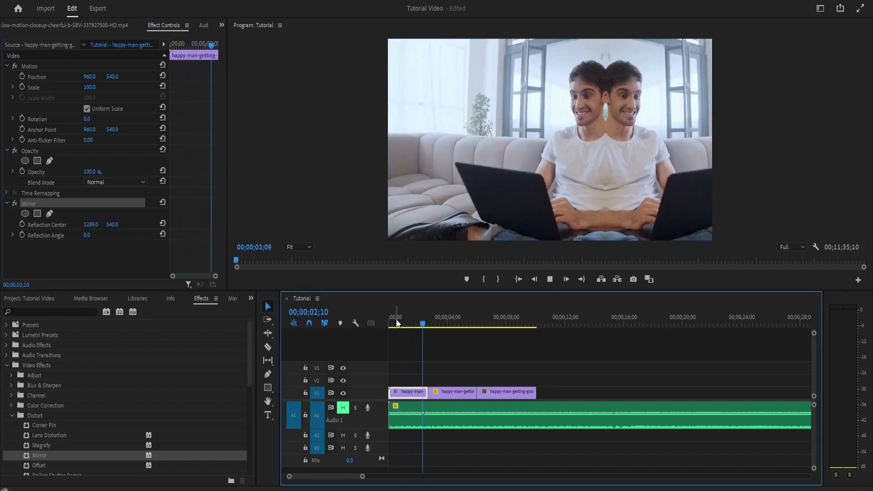
key("space")
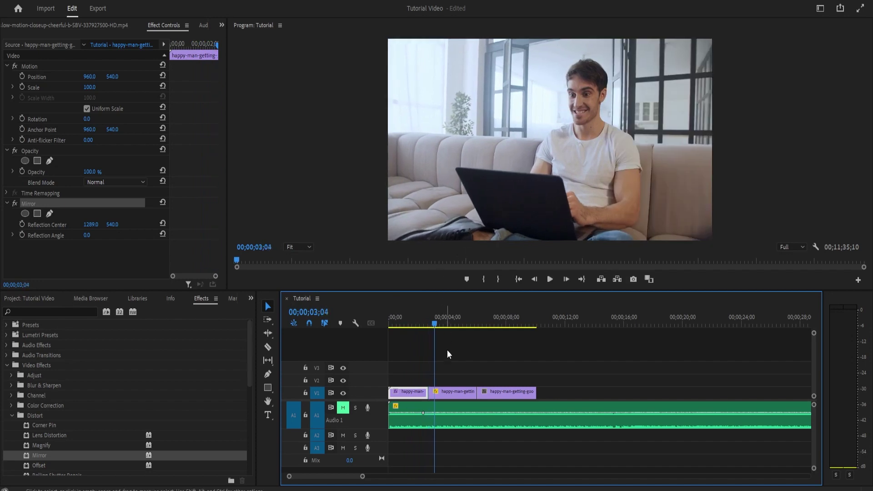
Set the Mirror effect's horizontal reflection center to 1317.0 with the playhead at 00;00;00;14.
left_click(405, 320)
left_click_drag(404, 320, 395, 321)
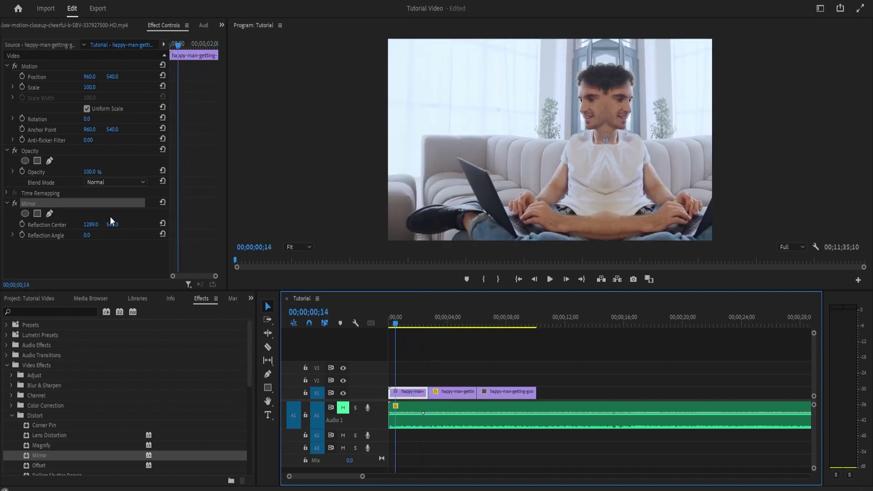
mouse_move(90, 225)
left_mouse_down()
mouse_move(100, 253)
mouse_move(81, 236)
mouse_move(88, 237)
left_mouse_up()
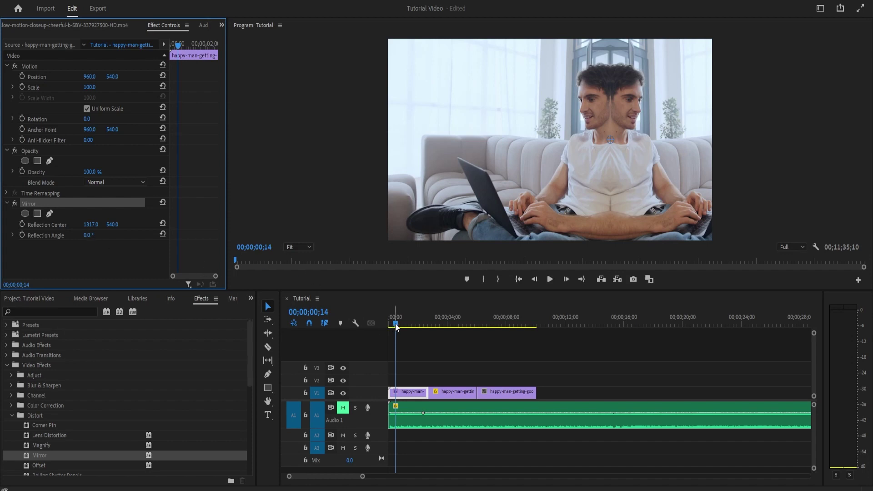
Undo the Mirror reflection center changes and place the playhead at 00;00;00;19.
key("ctrl+z")
key("ctrl+z")
key("ctrl+z")
left_click_drag(398, 323, 397, 324)
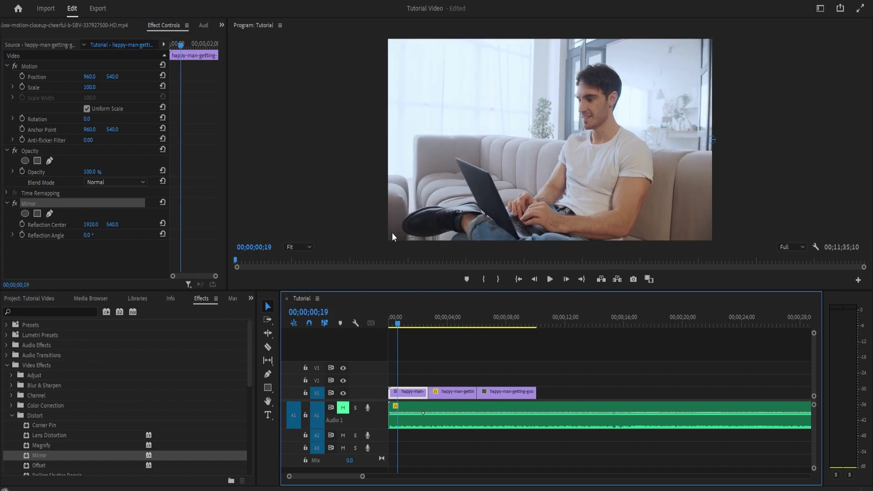
Apply the Balance audio effect to the future.mp3 clip on A1 and return the playhead to 00;00;00;00.
left_click(7, 365)
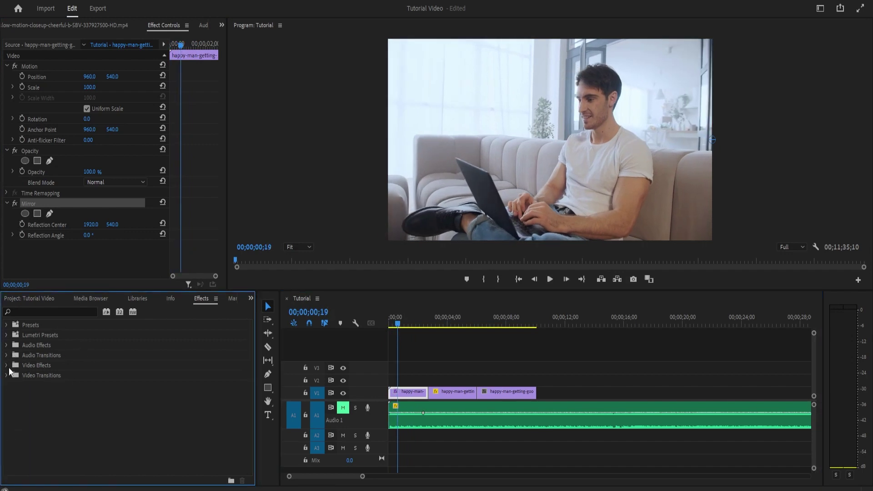
left_click(7, 346)
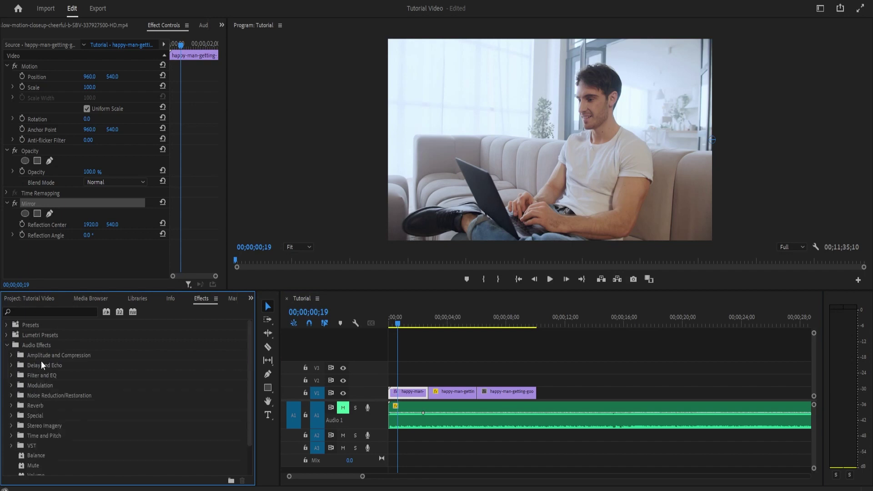
scroll(39, 421, "down", 1)
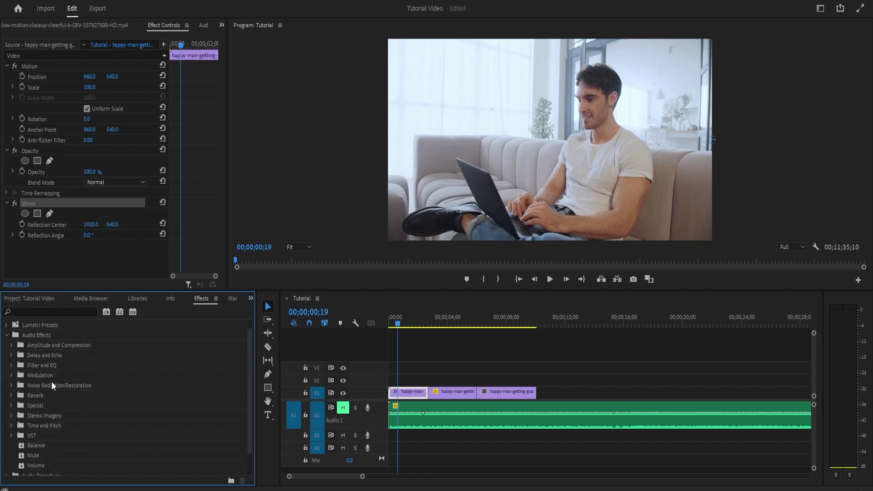
scroll(21, 431, "up", 1)
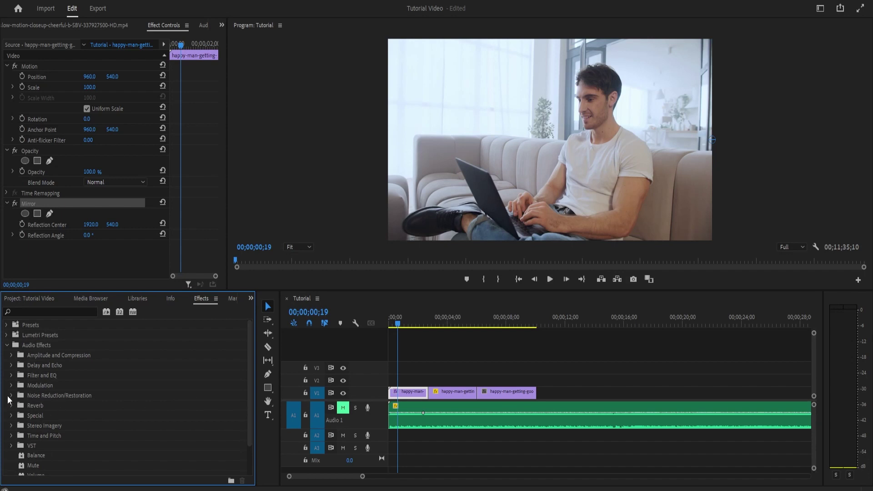
scroll(34, 446, "down", 2)
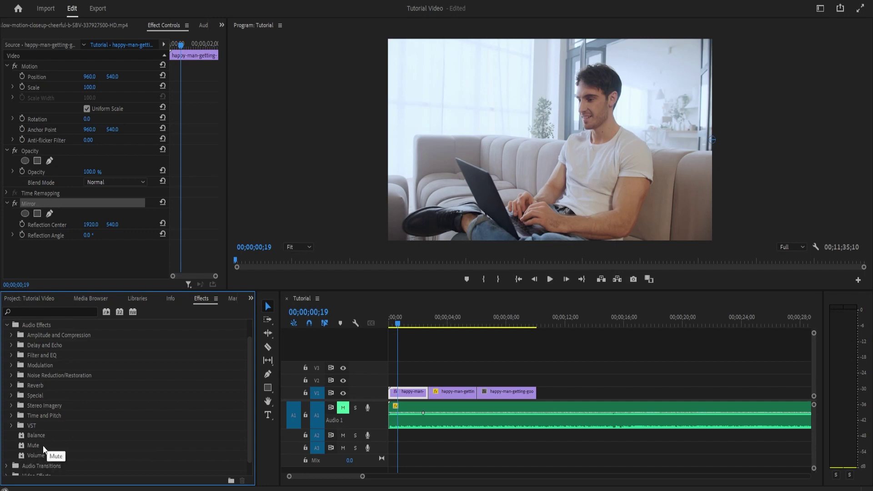
left_click_drag(37, 436, 403, 416)
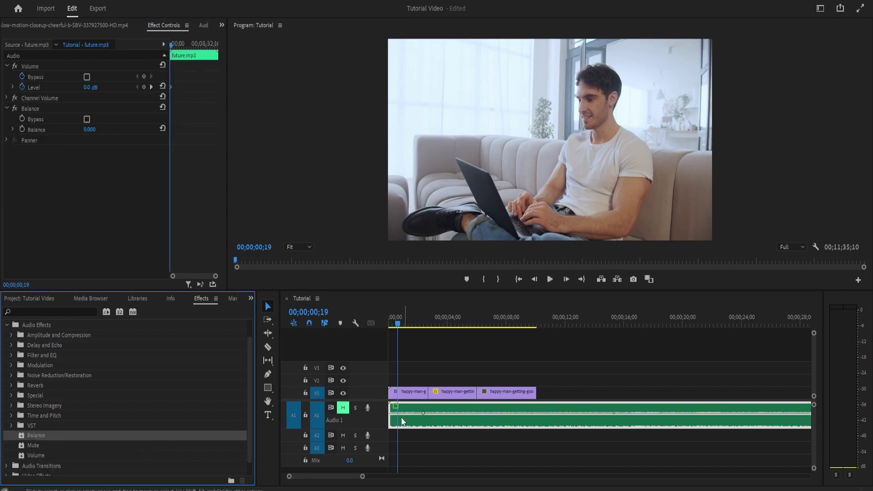
left_click_drag(405, 326, 376, 322)
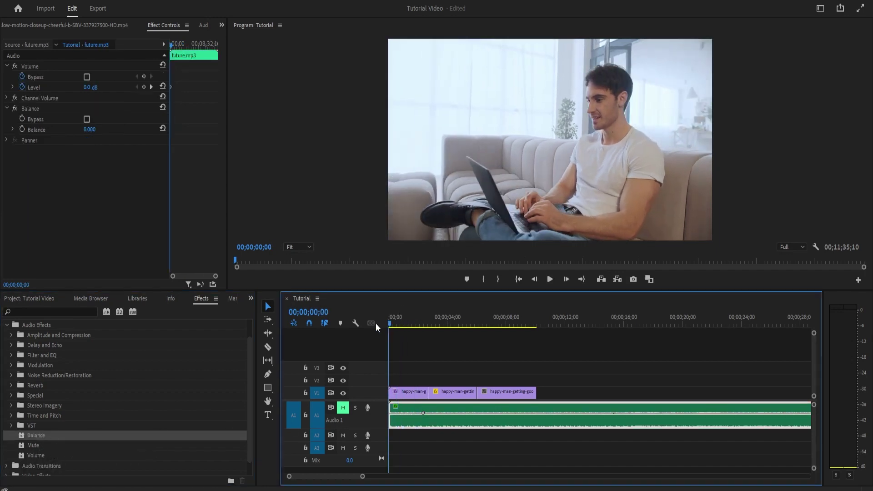
mouse_move(389, 322)
left_mouse_down()
mouse_move(416, 326)
mouse_move(386, 332)
left_mouse_up()
Apply the Slide video transition to the cut between the first and middle segments on V1.
left_click(408, 394)
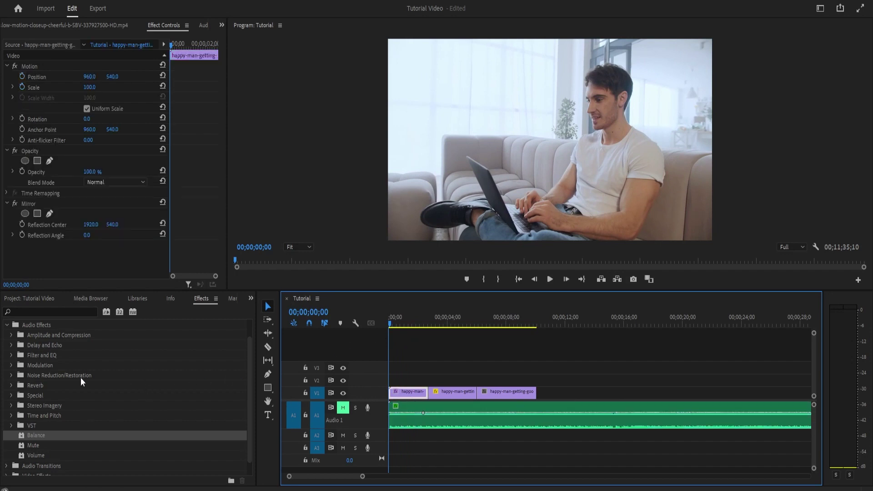
left_click(6, 325)
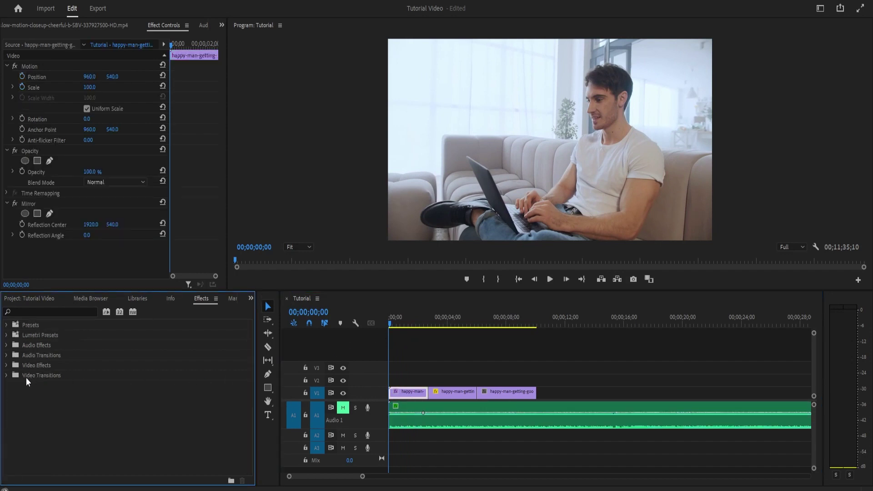
left_click(7, 377)
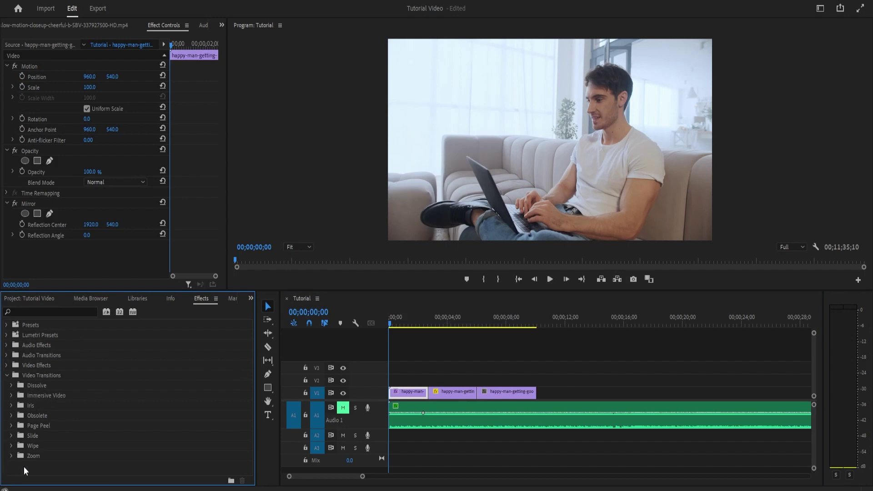
left_click(11, 436)
left_click(11, 436)
left_click(10, 436)
scroll(110, 458, "down", 2)
mouse_move(46, 457)
left_mouse_down()
mouse_move(428, 380)
mouse_move(426, 395)
left_mouse_up()
Set the Slide transition's duration to 00;00;01;02, keeping it centered on the cut.
left_click(362, 477)
left_click_drag(362, 477, 328, 476)
left_click_drag(513, 395, 535, 395)
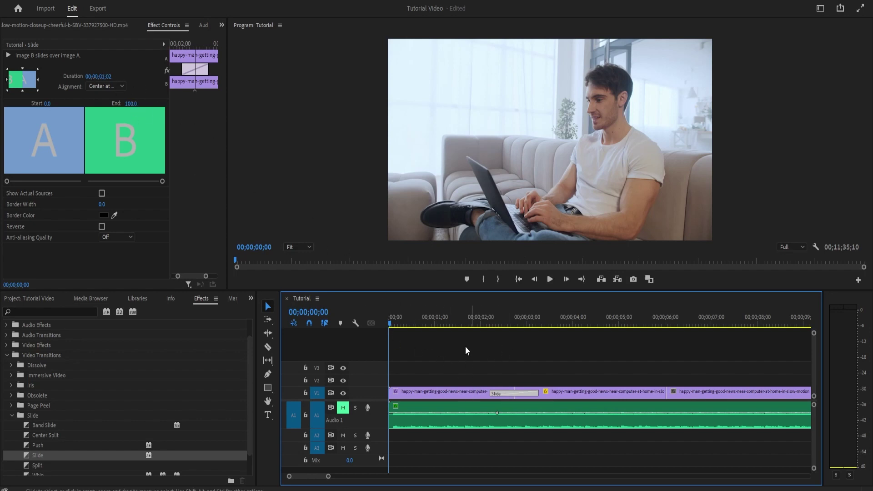
Play back the Slide transition between the first and middle segments on V1.
left_click(488, 318)
key("space")
key("space")
left_click(498, 322)
key("space")
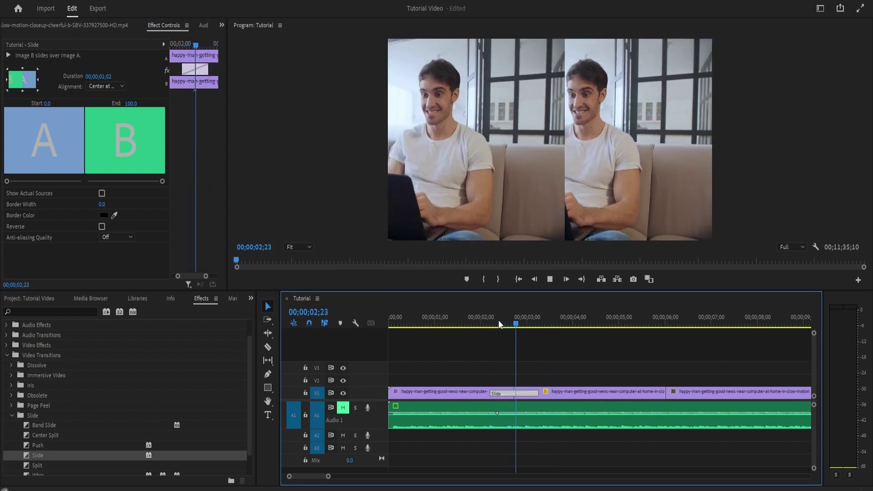
key("space")
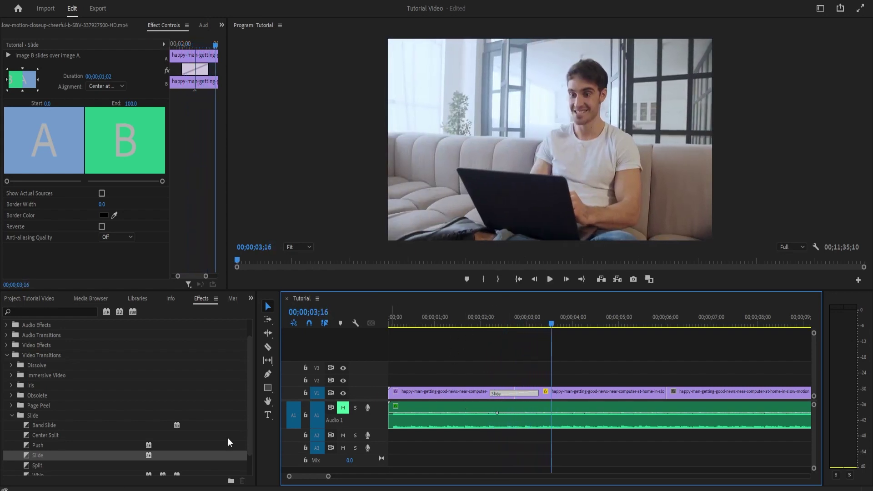
Replace the Slide transition with Split on the same cut, extend it to 00;00;01;18 and play it back.
left_click_drag(38, 466, 532, 394)
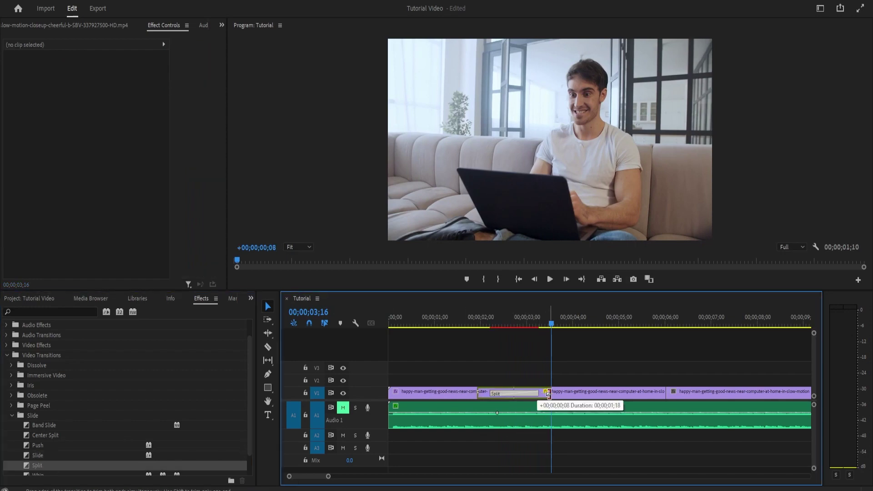
left_click(484, 314)
key("space")
key("space")
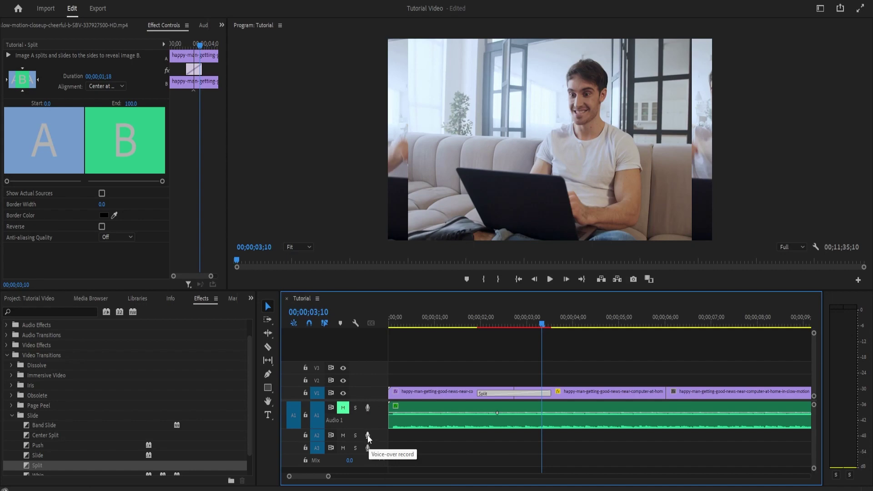
Undo the Split transition and its duration change, and place the playhead at 00;00;01;04.
left_click_drag(541, 324, 433, 342)
key("ctrl+z")
mouse_move(432, 329)
left_mouse_down()
mouse_move(384, 329)
mouse_move(439, 333)
left_mouse_up()
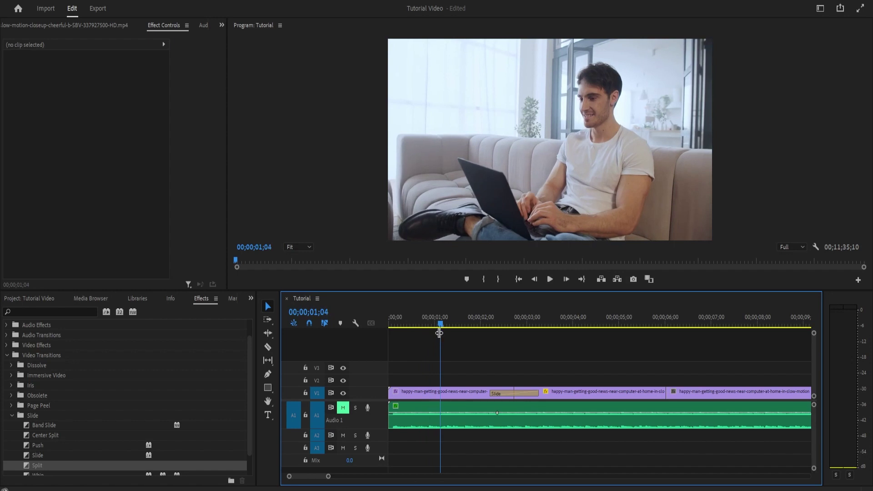
Add the text "OCEAN" with the Type tool over the bright window area beside the man's head.
left_click(497, 154)
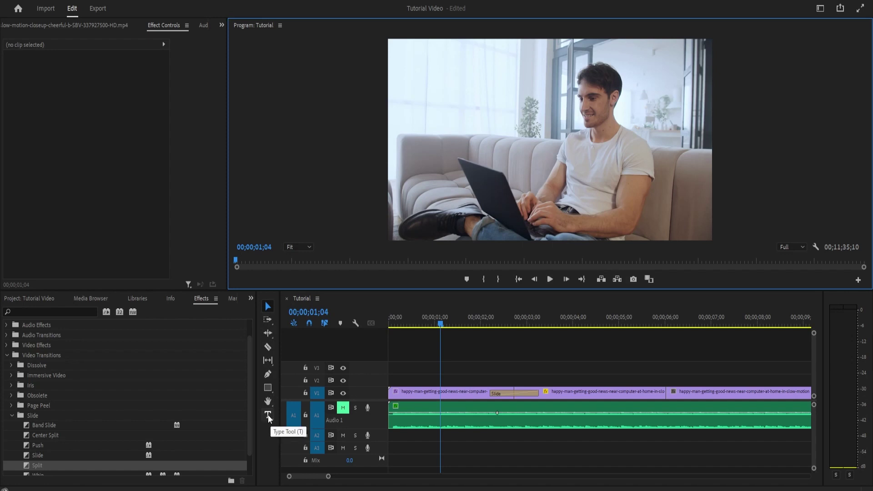
key("t")
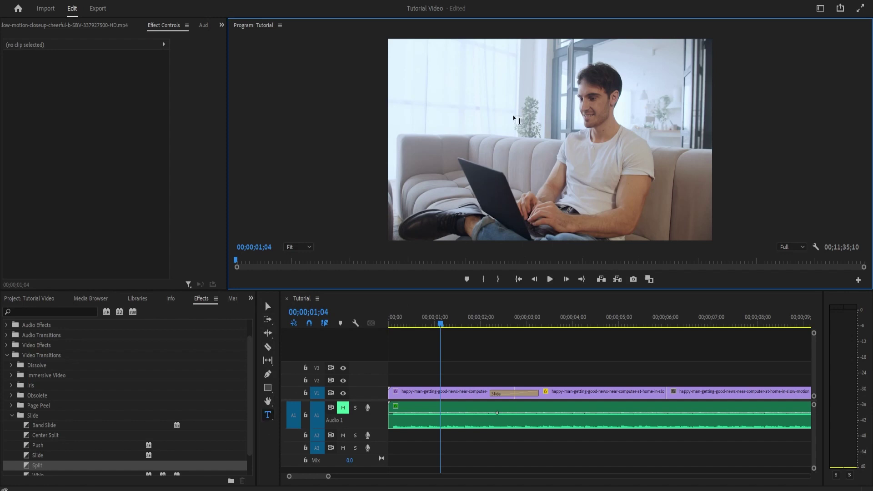
left_click(481, 95)
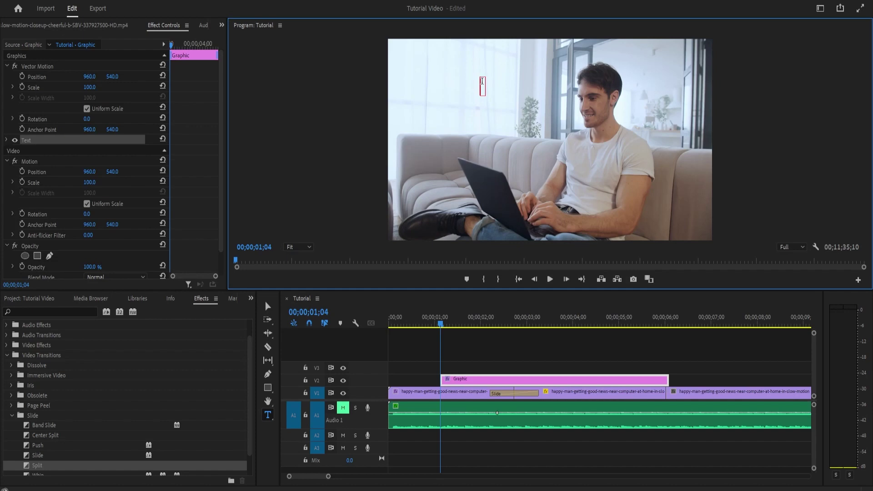
type("DV")
type("EAN")
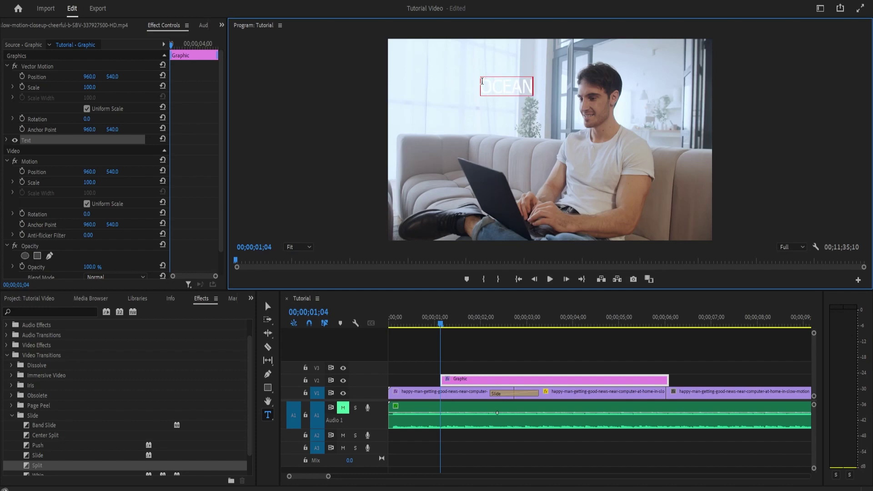
Set the whole OCEAN text's font to Mont, Heavy DEMO.
key("ctrl+a")
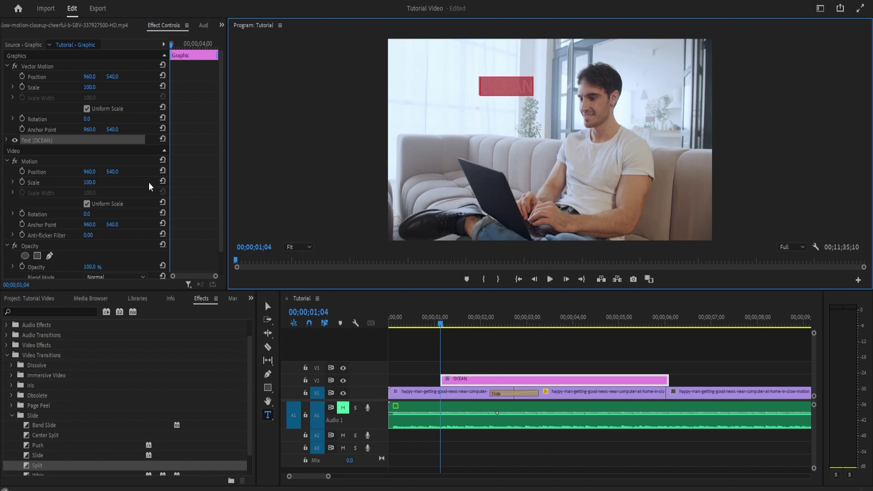
left_click(7, 140)
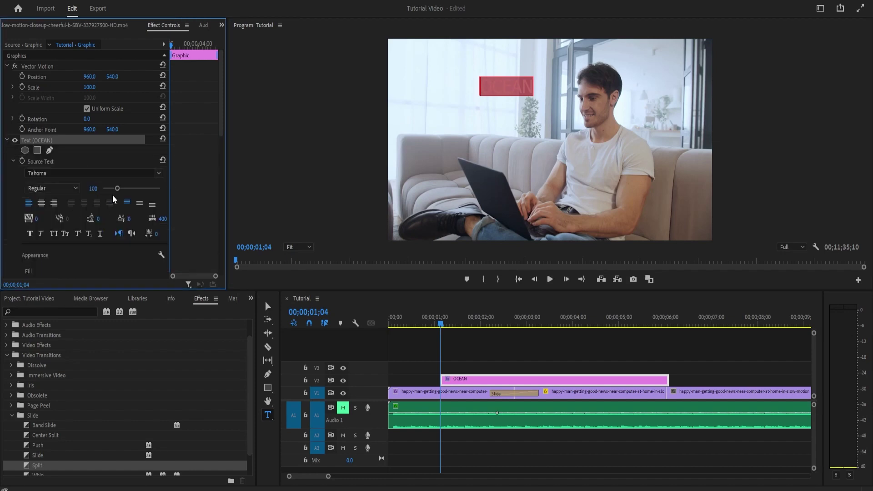
left_click(50, 174)
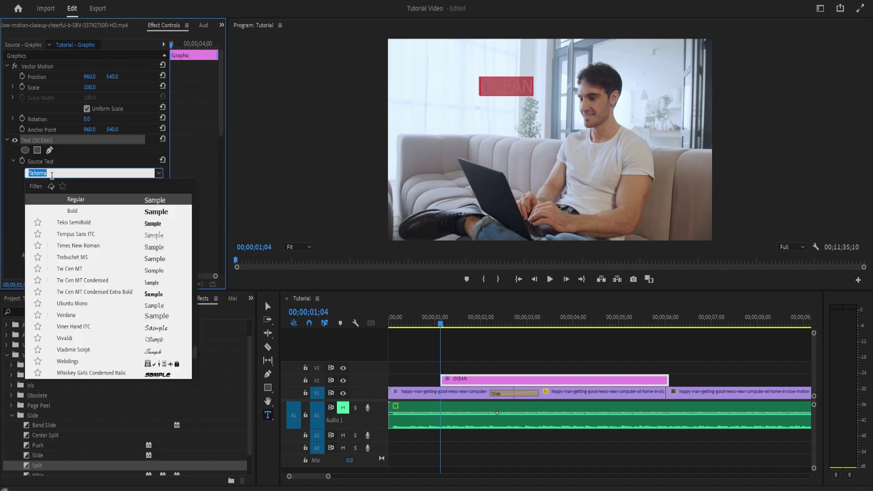
type("MON")
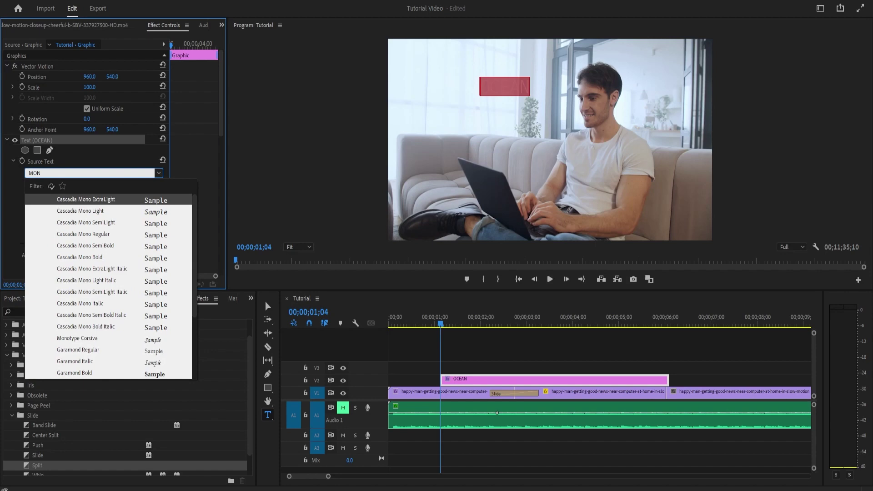
type("A")
key("BackSpace")
type("T")
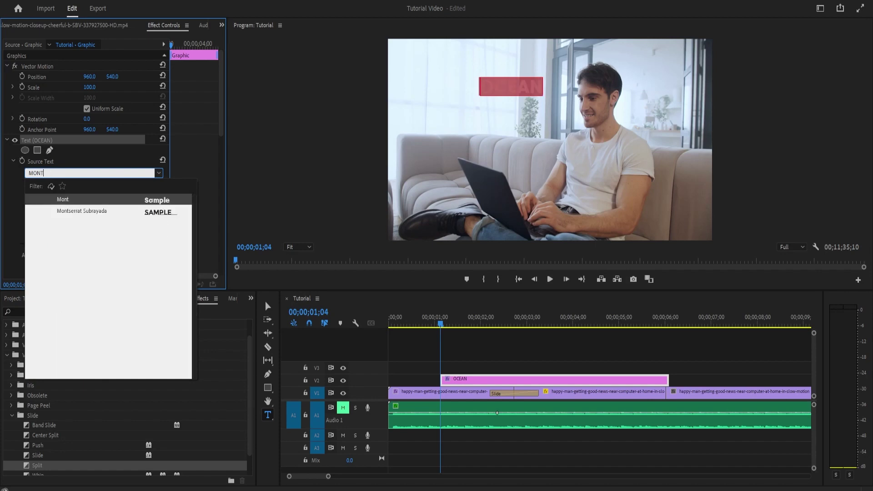
key("Return")
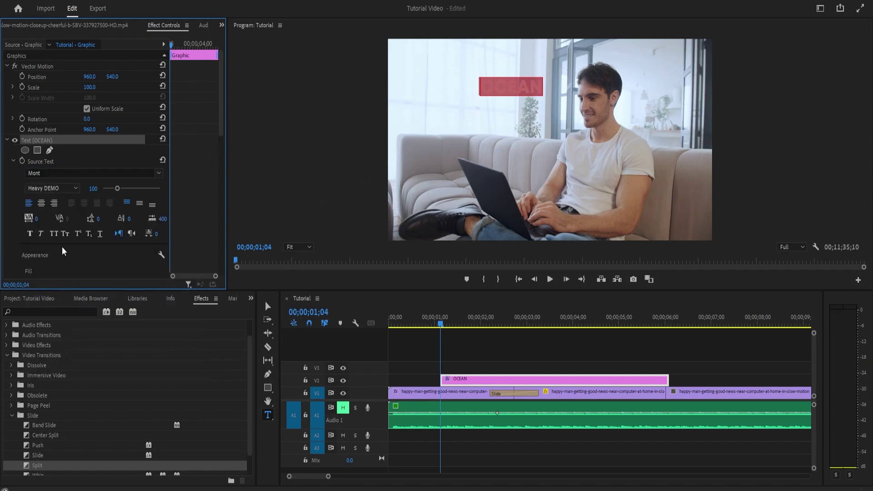
Set the OCEAN text's fill color to red.
scroll(142, 241, "down", 1)
left_click(49, 267)
left_click(413, 291)
left_click(528, 168)
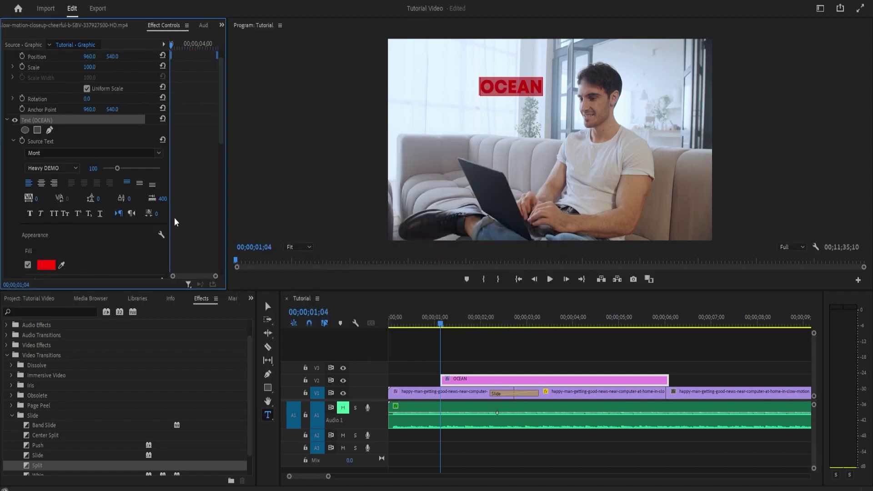
Set the OCEAN text's font size to 152 and its tracking to 61.
scroll(121, 168, "up", 5)
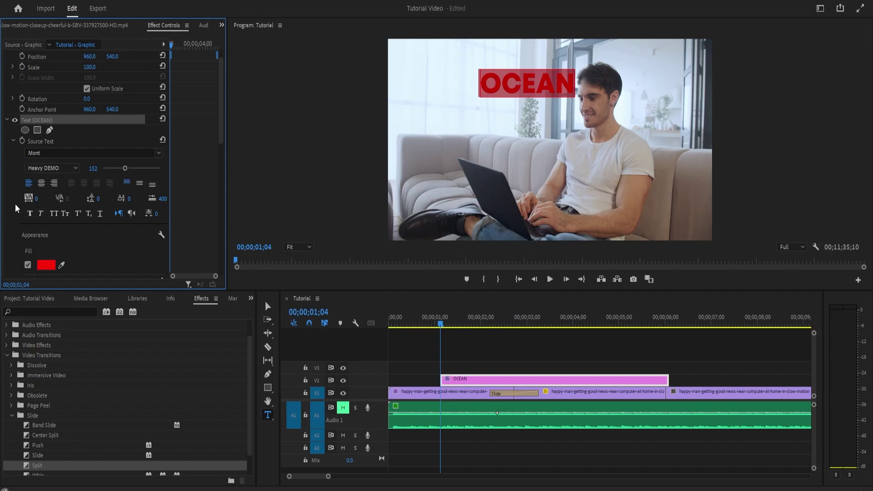
mouse_move(35, 199)
left_mouse_down()
mouse_move(50, 200)
mouse_move(43, 198)
left_mouse_up()
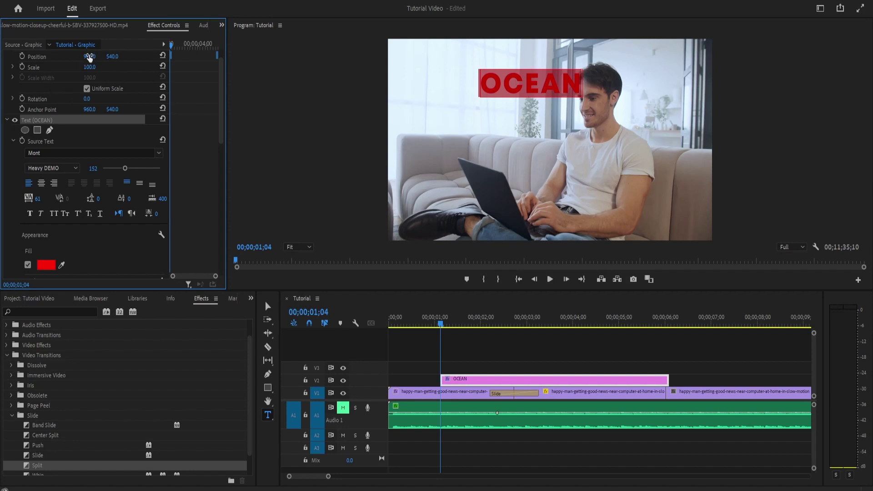
Shift the OCEAN text left by setting its horizontal Transform position to 334.6.
scroll(91, 187, "down", 3)
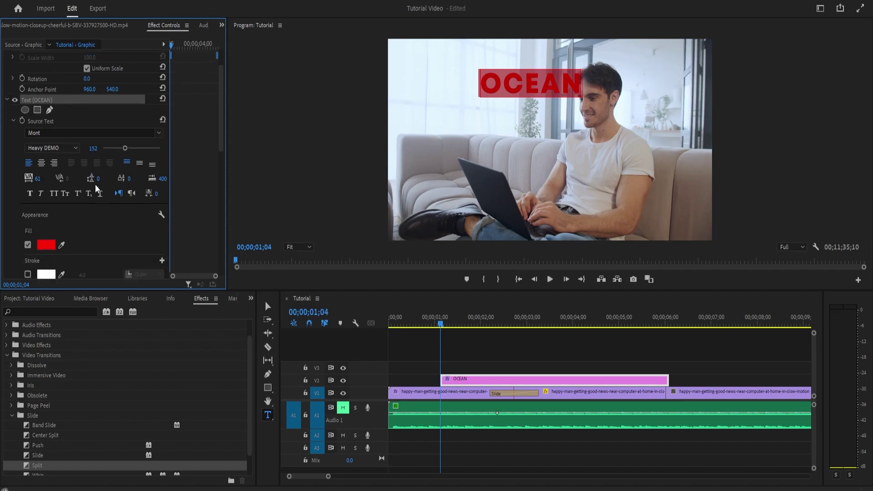
scroll(109, 174, "up", 1)
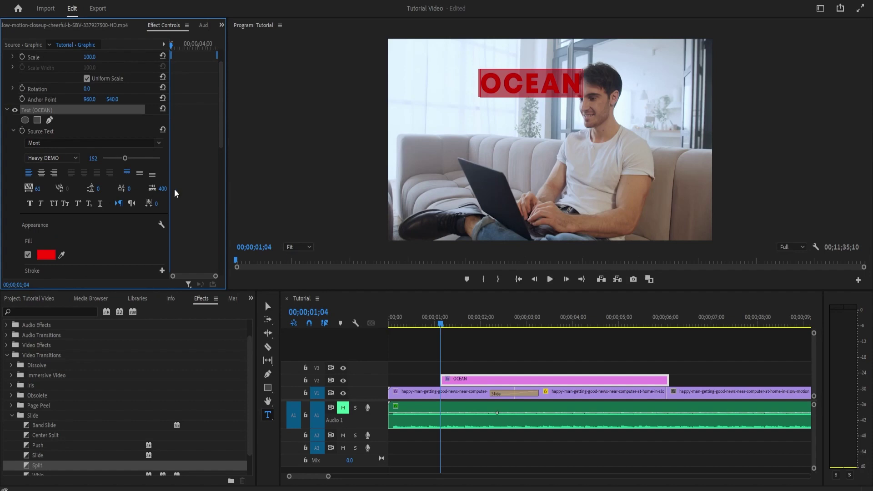
scroll(59, 244, "down", 12)
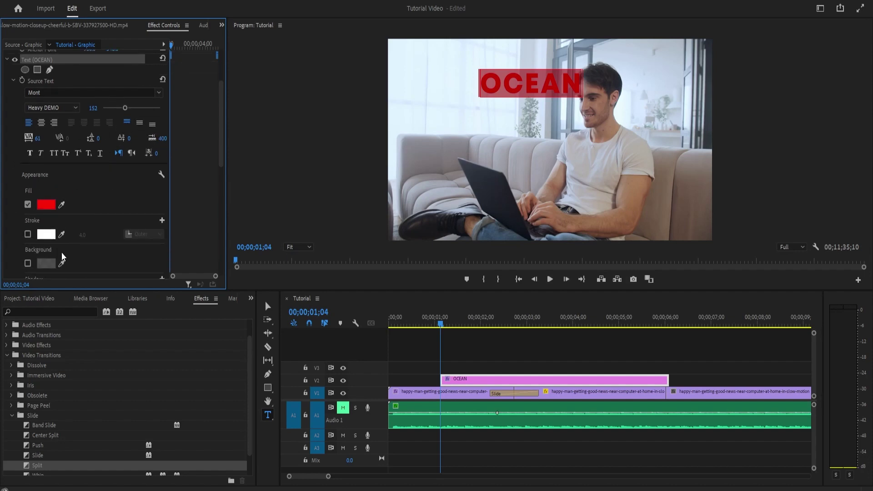
scroll(69, 261, "down", 2)
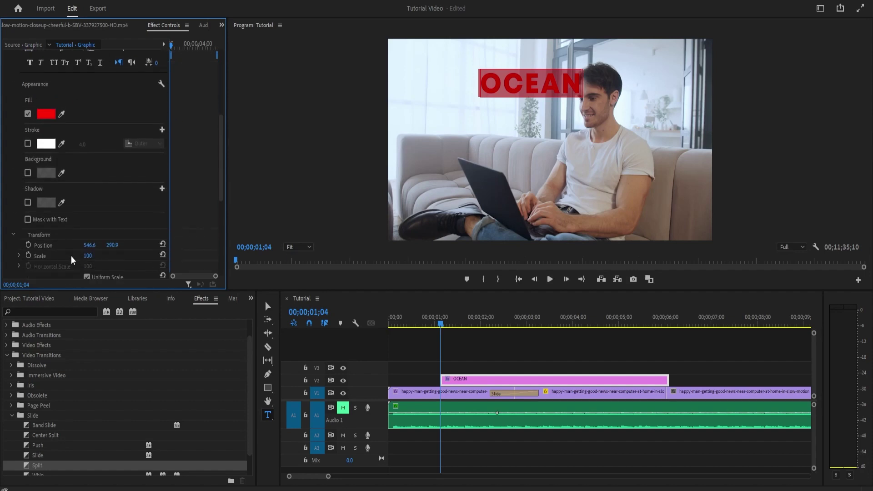
left_click_drag(88, 246, 56, 245)
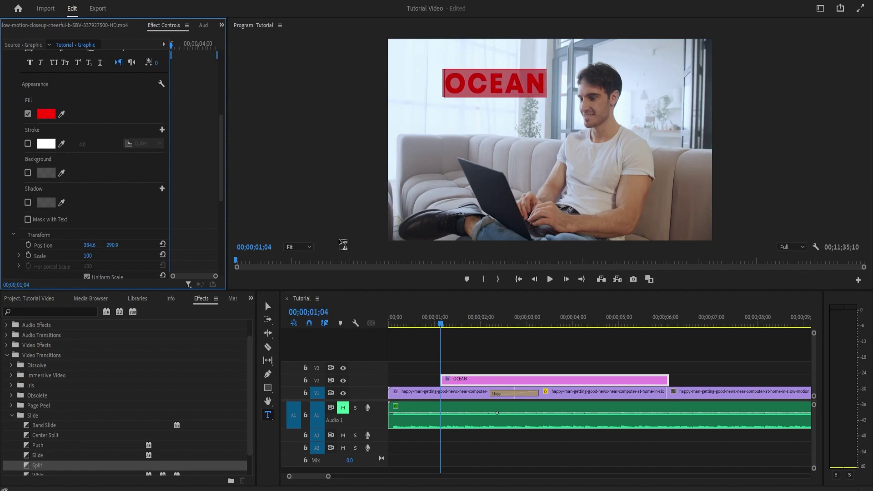
left_click(268, 319)
left_click(510, 94)
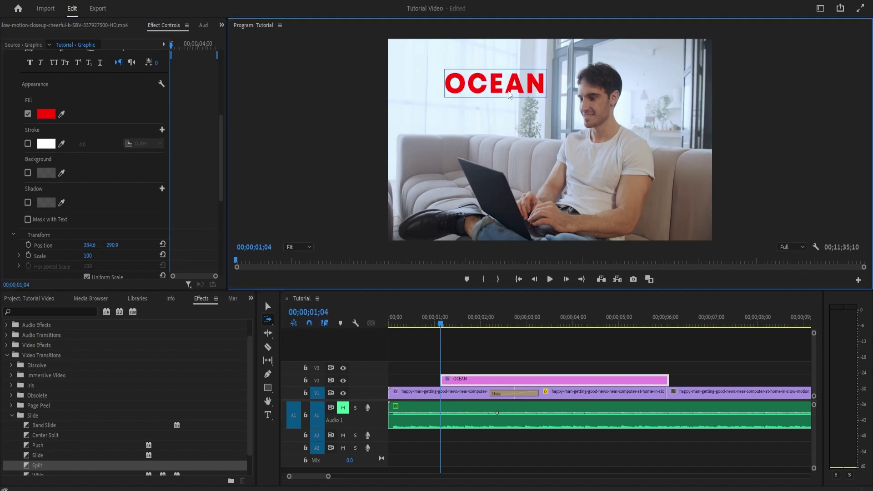
double_click(489, 84)
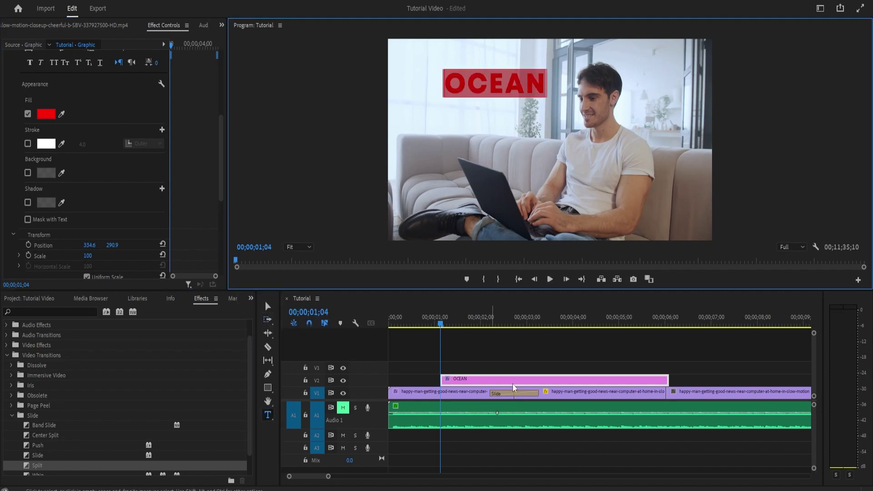
Trim the end of the OCEAN graphic on V2 back to the first cut on V1 and scrub through it.
left_click_drag(677, 378, 514, 378)
left_click_drag(469, 324, 495, 324)
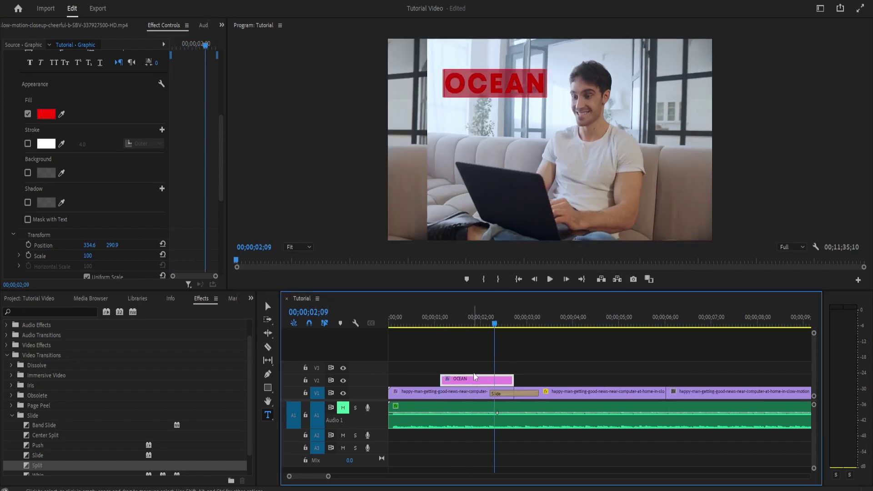
left_click(468, 318)
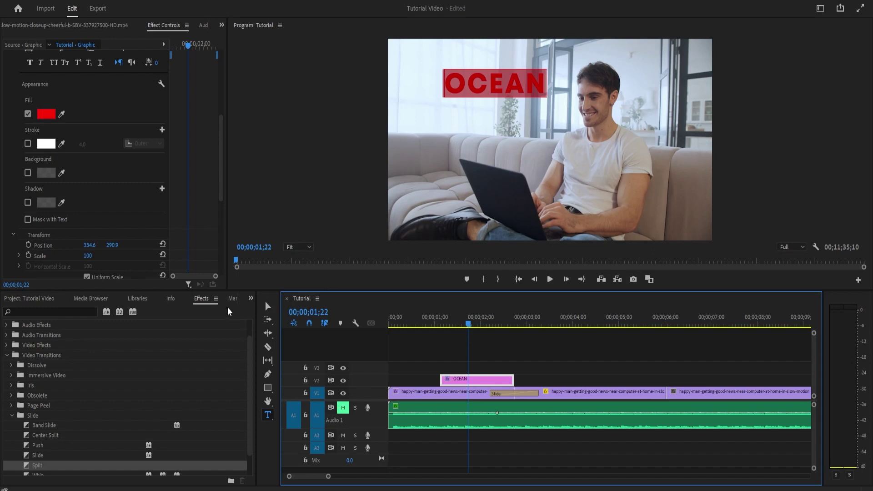
Move the OCEAN graphic on V2 close to the sequence start, and reposition its text slightly lower and further left in the frame.
left_click(268, 307)
left_click_drag(459, 326, 410, 326)
left_click_drag(448, 373, 410, 373)
mouse_move(410, 325)
left_mouse_down()
mouse_move(384, 326)
mouse_move(436, 335)
mouse_move(417, 325)
left_mouse_up()
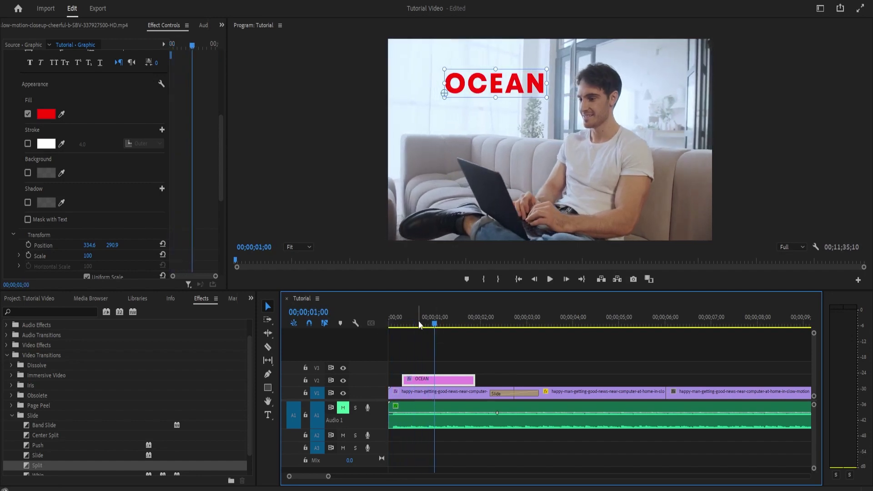
left_click(555, 282)
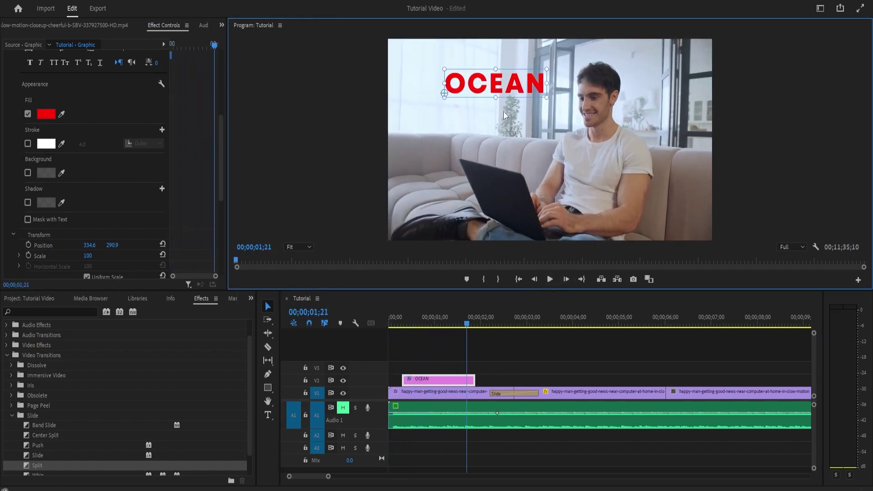
left_click_drag(445, 96, 483, 107)
Open the media export settings for the Tutorial sequence, using the High Quality 1080p HD preset and the H.264 format.
key("alt+f")
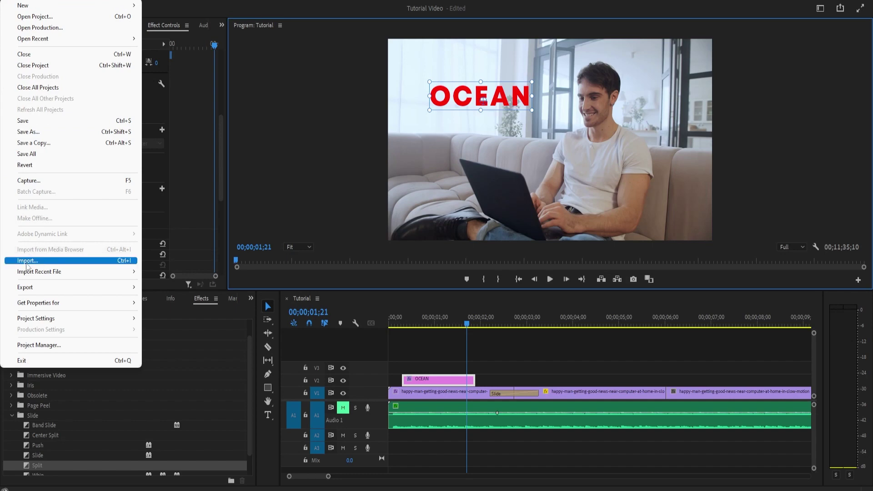
mouse_move(45, 289)
left_click(194, 284)
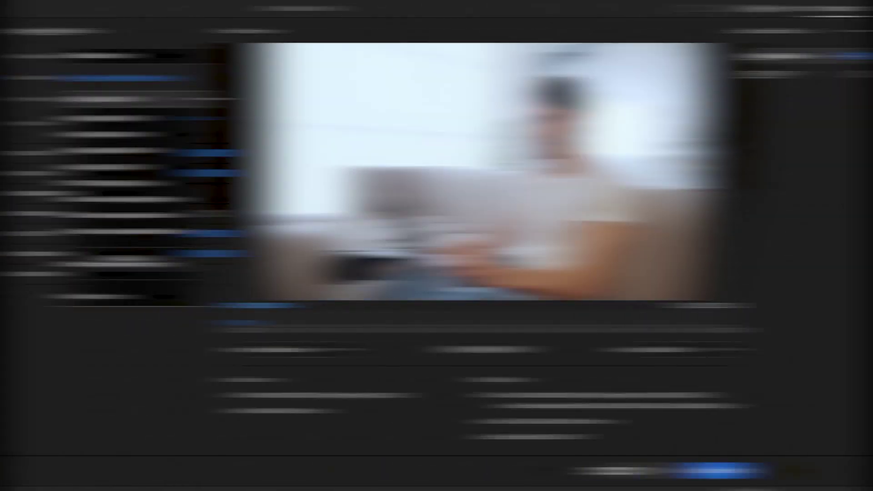
left_click(265, 100)
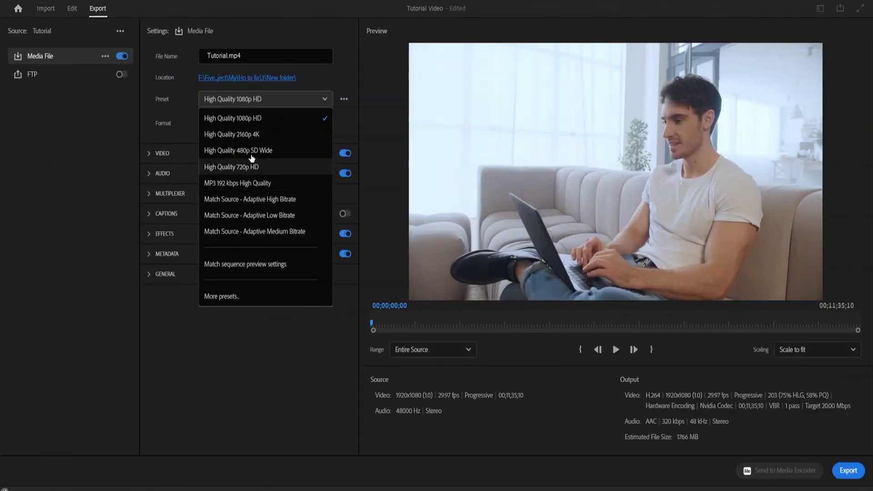
left_click(265, 118)
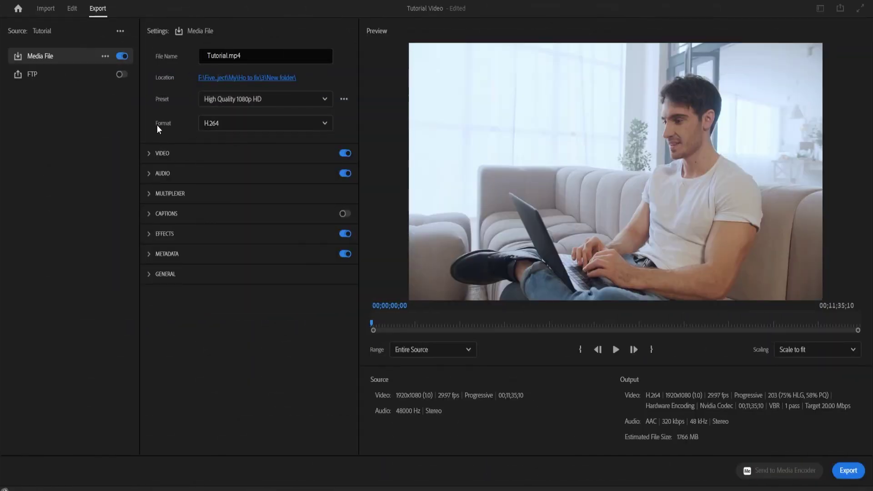
left_click(253, 125)
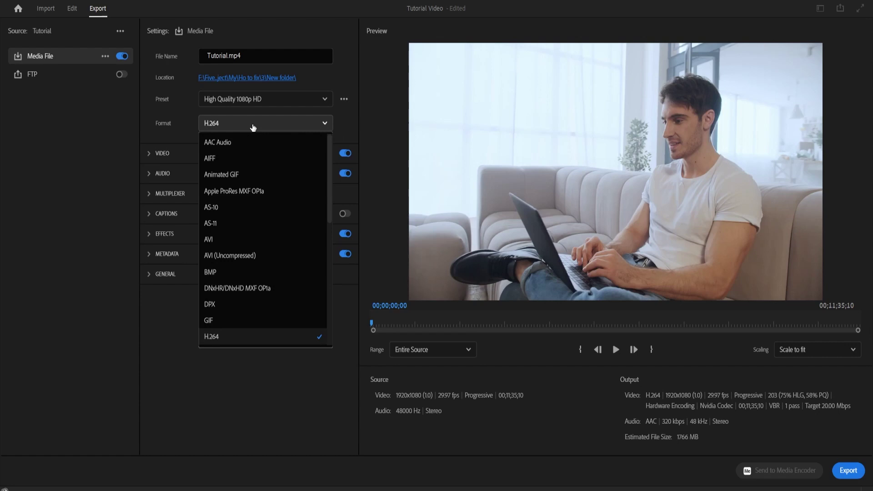
left_click(59, 176)
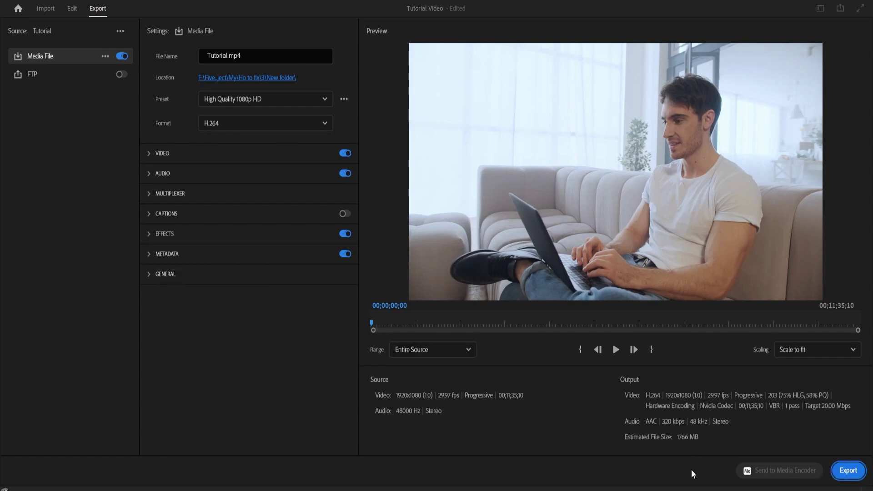
Review the export's file name and save location, leave the folder choice without saving, and return to editing the sequence.
left_click_drag(257, 50, 190, 56)
left_click(235, 358)
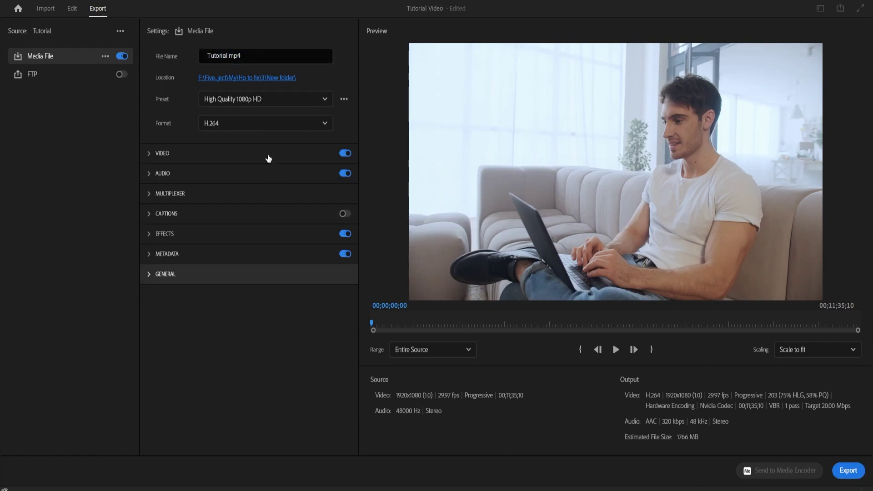
left_click(260, 78)
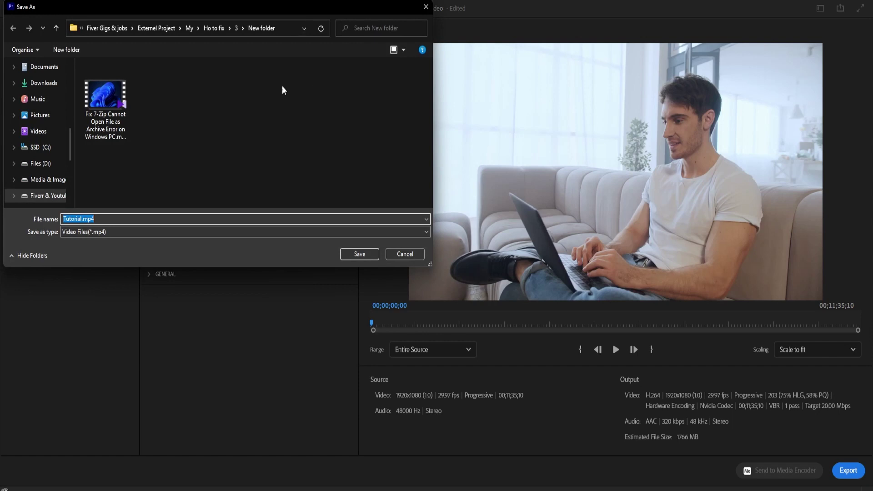
left_click(424, 8)
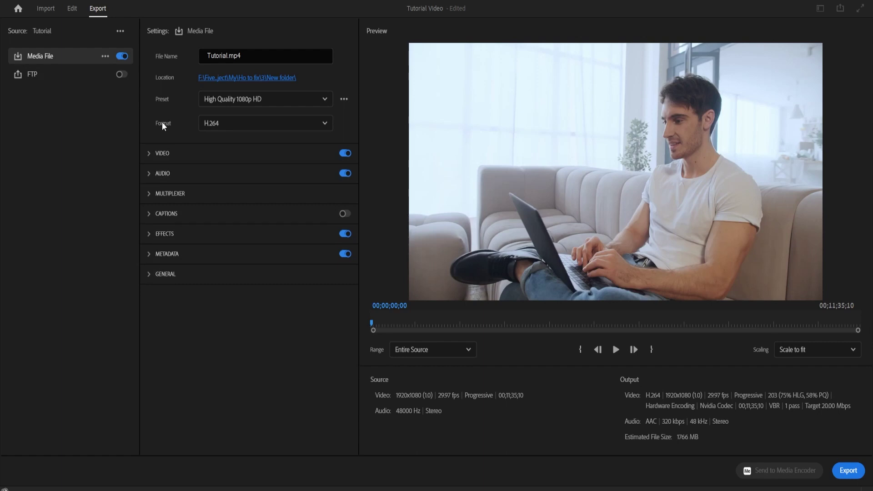
left_click(69, 9)
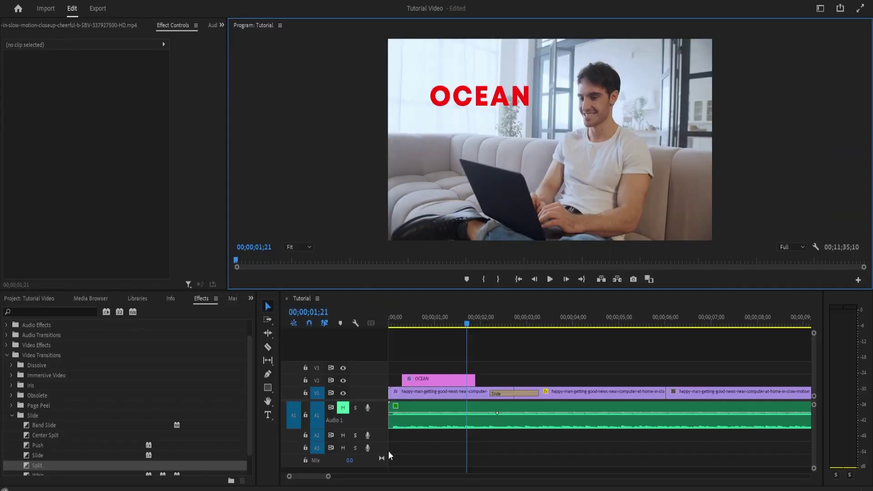
Apply the Additive Dissolve transition to the start of the OCEAN graphic on V2.
mouse_move(328, 477)
left_mouse_down()
mouse_move(399, 476)
mouse_move(341, 477)
left_mouse_up()
left_click(402, 321)
left_click(398, 322)
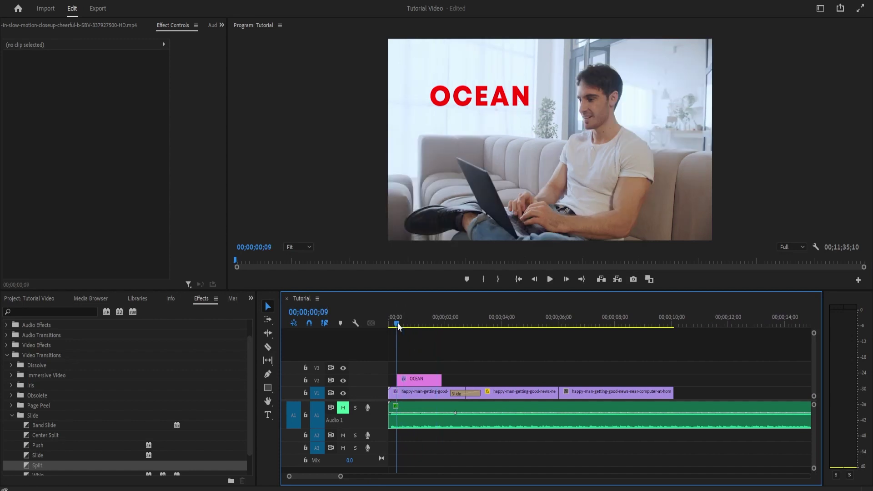
left_click(421, 379)
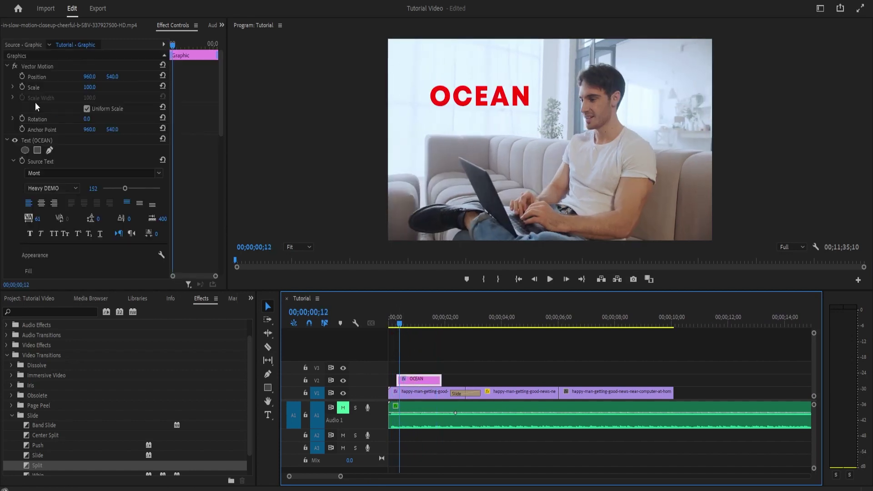
scroll(123, 430, "down", 1)
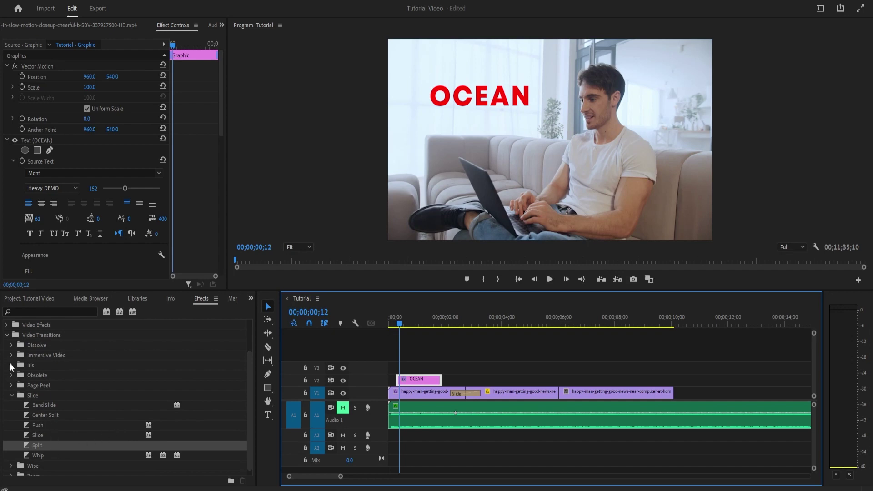
left_click(12, 345)
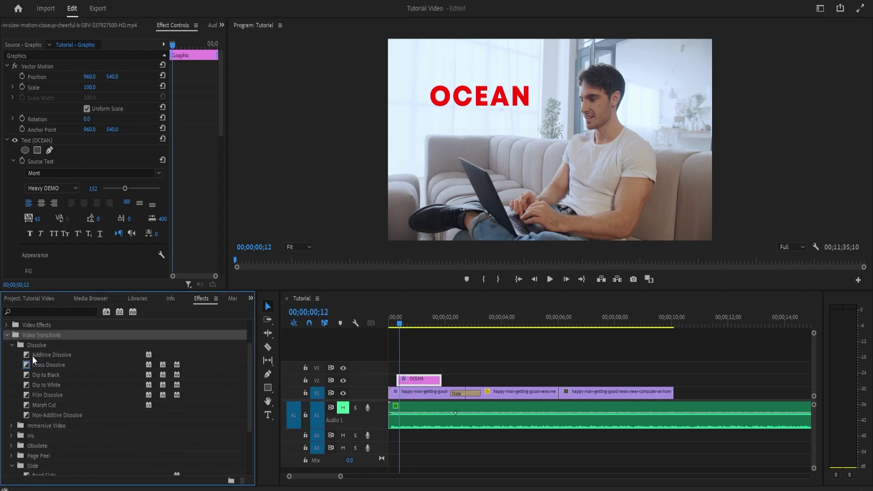
left_click_drag(32, 356, 403, 380)
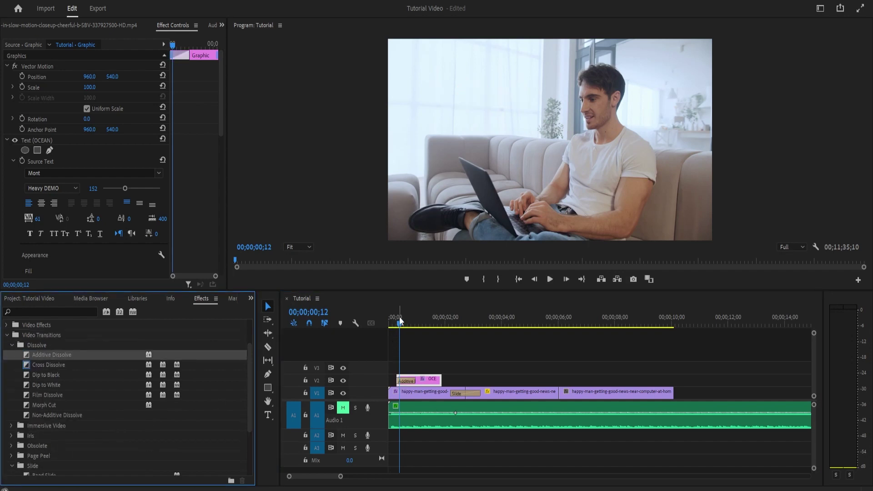
Play the sequence from near its start and add a Dip to Black transition at the second cut on V1.
left_click(394, 318)
key("space")
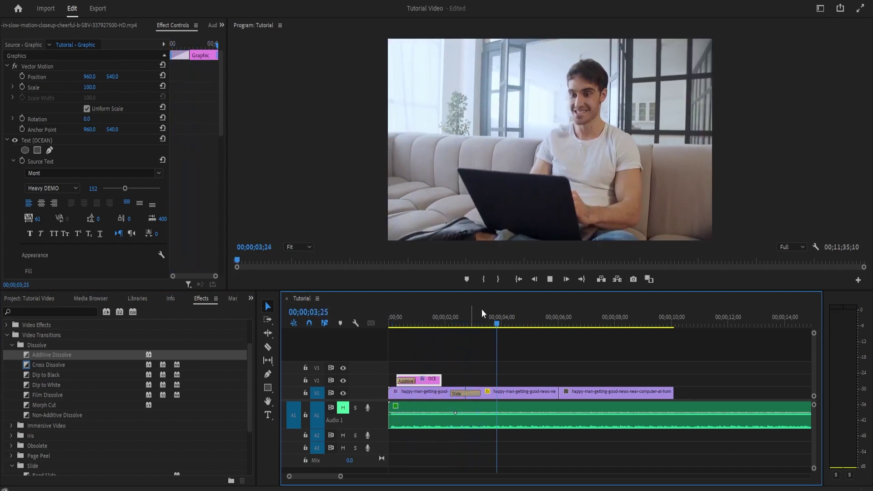
left_click(519, 280)
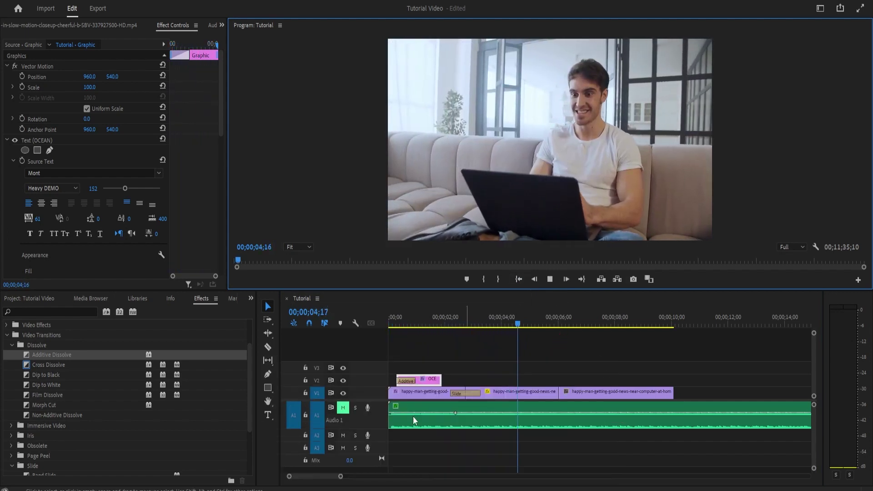
left_click_drag(56, 374, 559, 393)
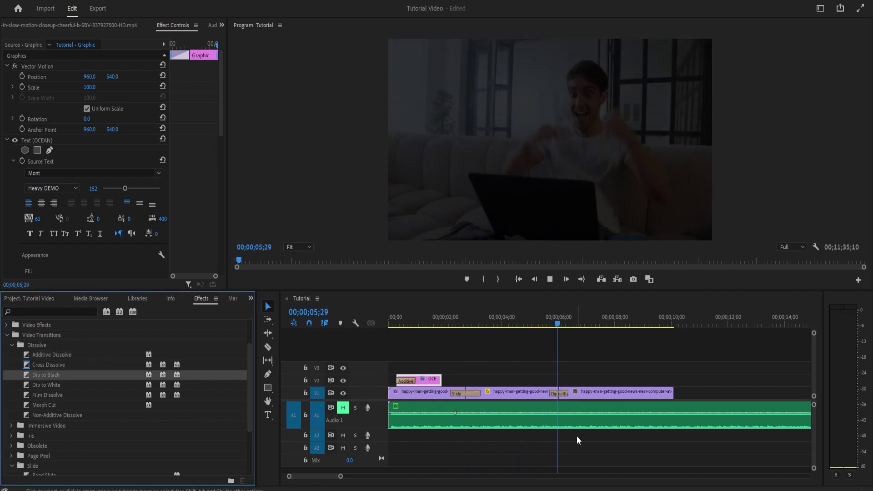